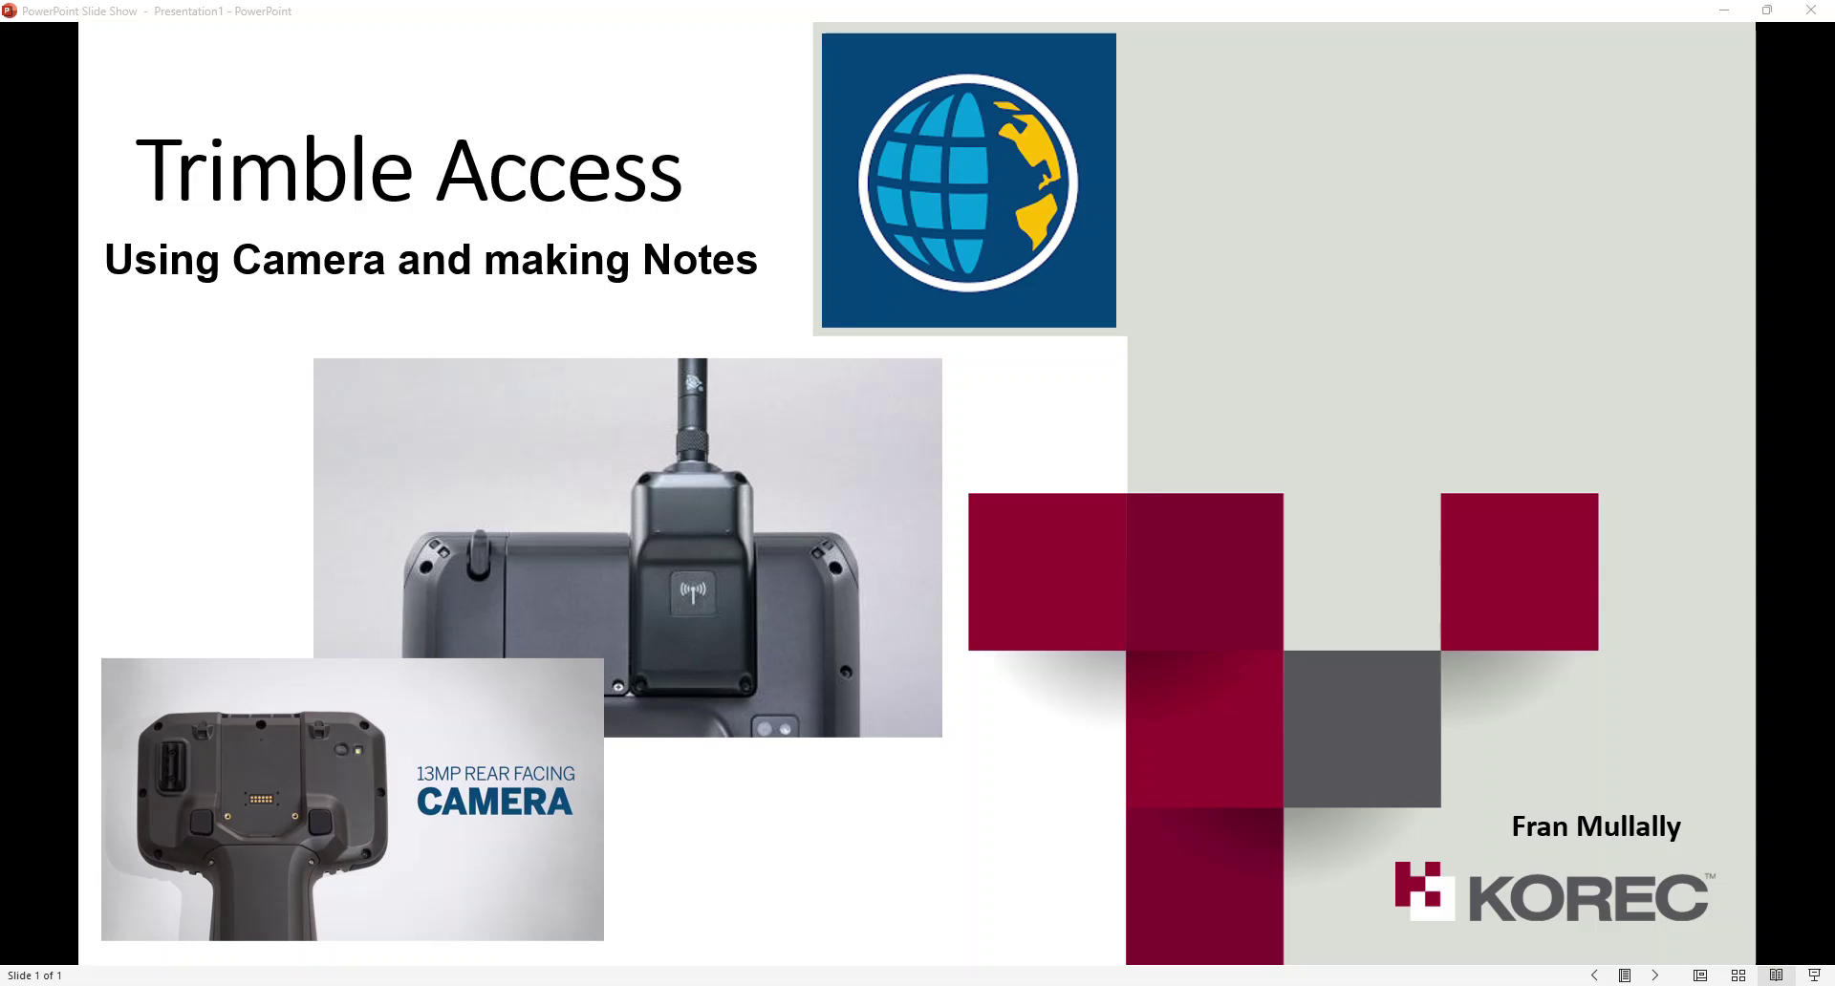
Step: Switch from the PowerPoint title slide to the Trimble Access Projects screen
click(1248, 983)
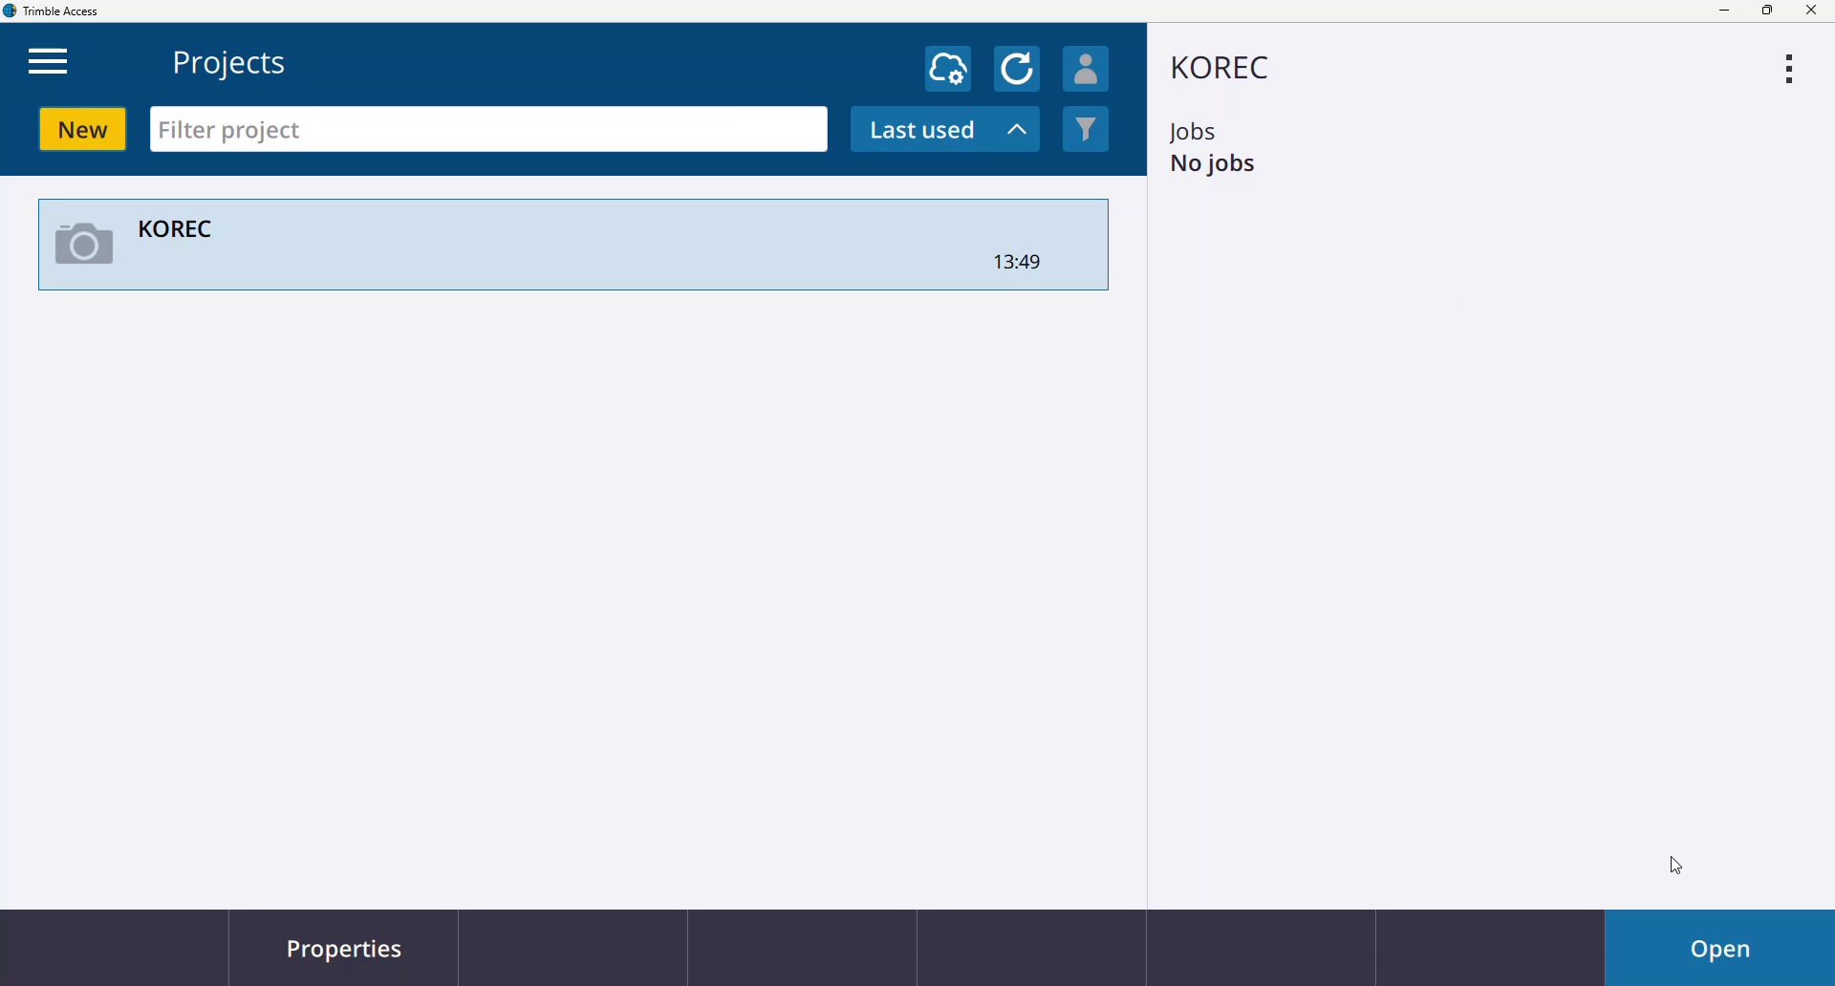
Step: In project KOREC, create folder FM and start a new job named TRAINING
click(1692, 937)
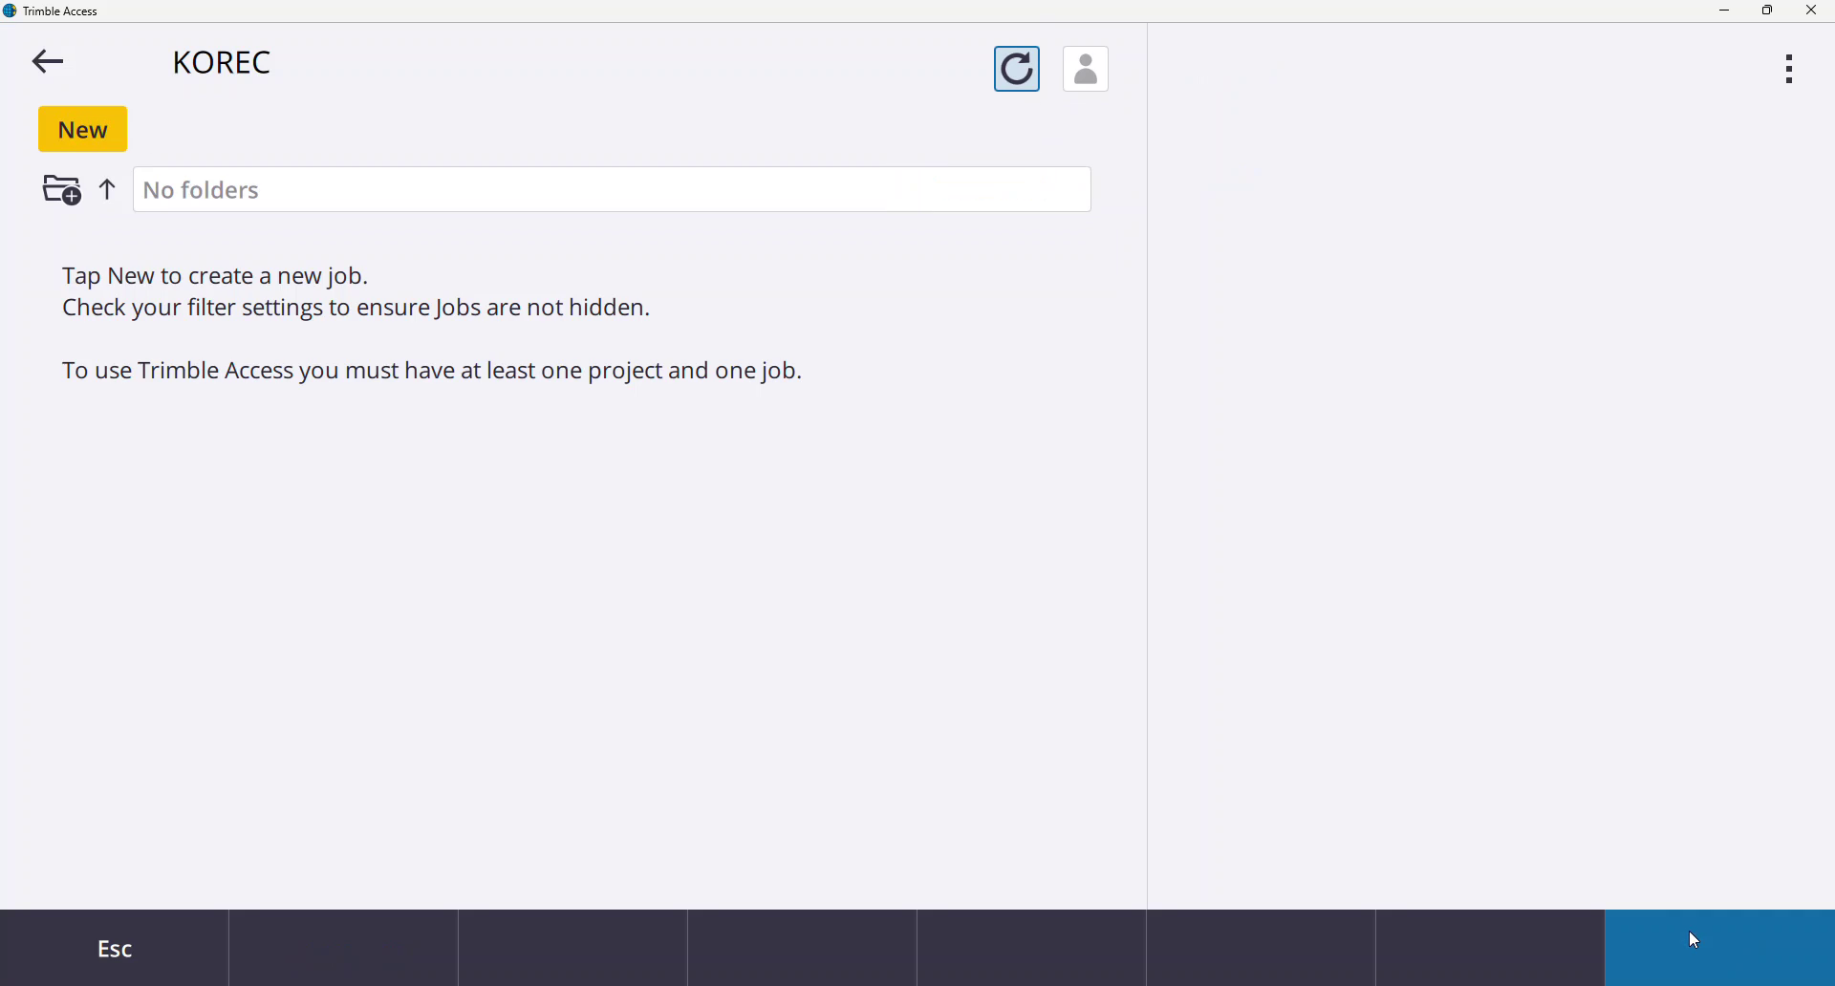
click(70, 198)
text(FM)
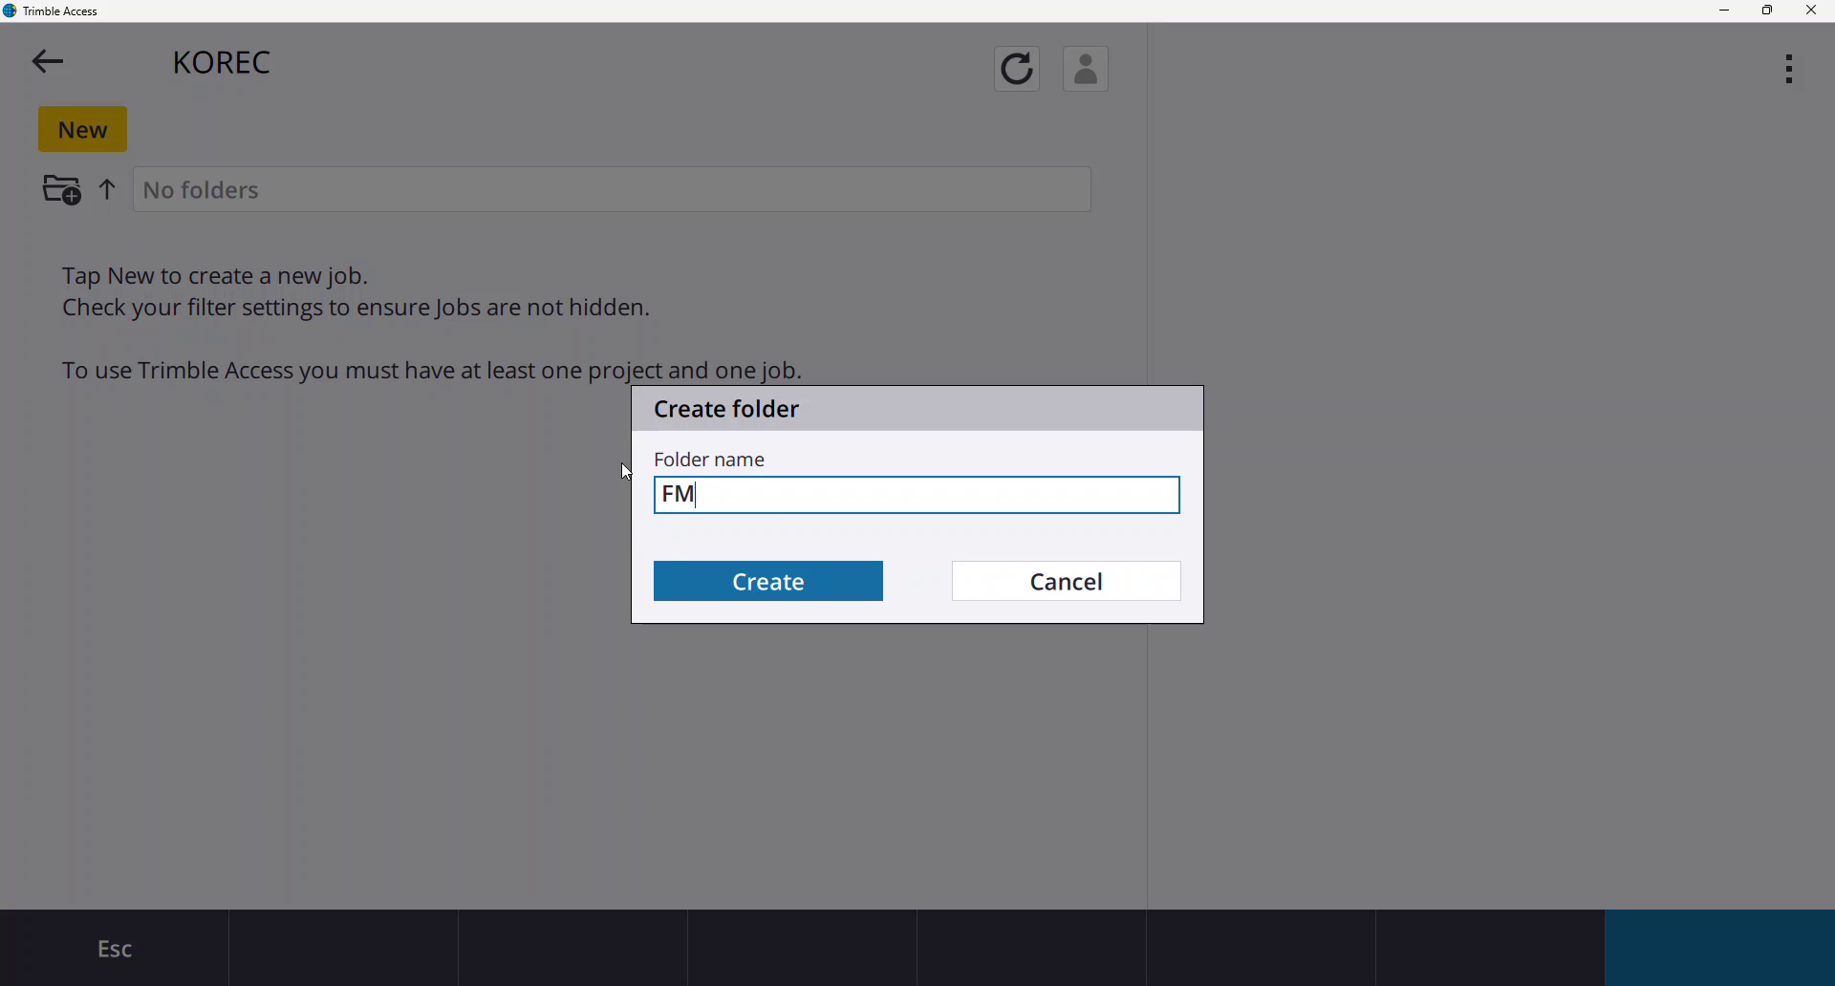
click(702, 575)
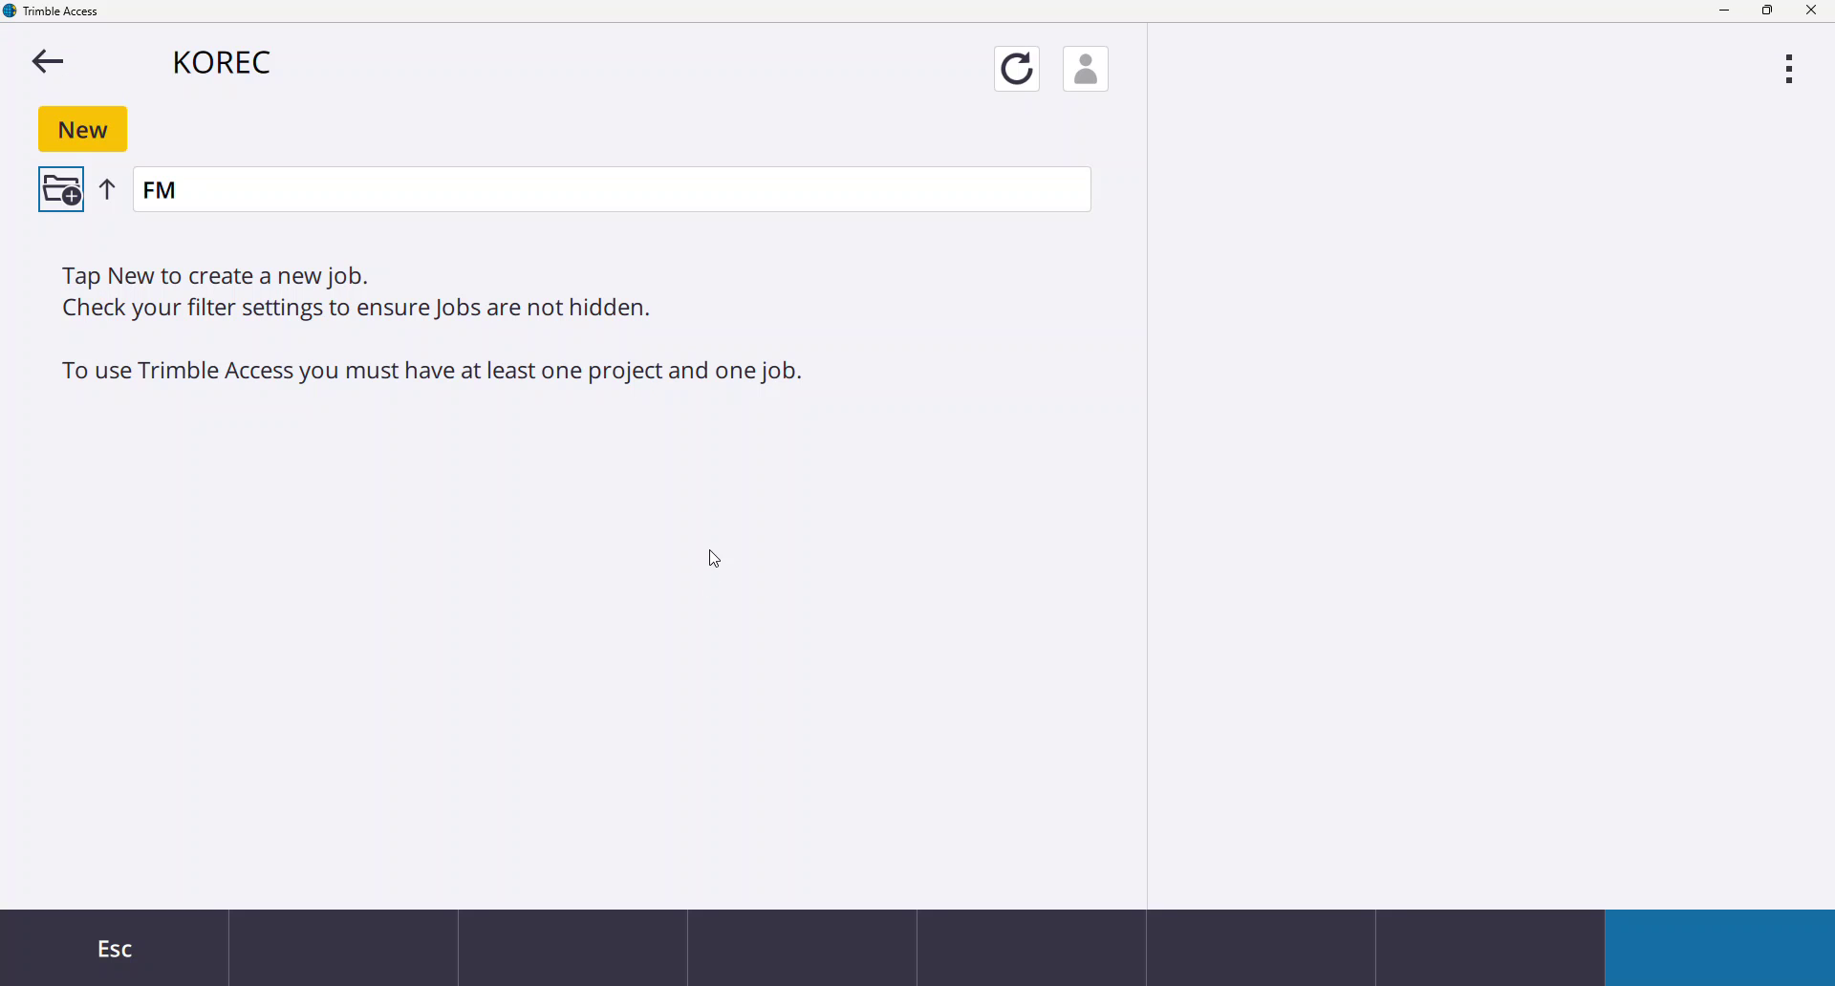
click(99, 147)
text(TRAI)
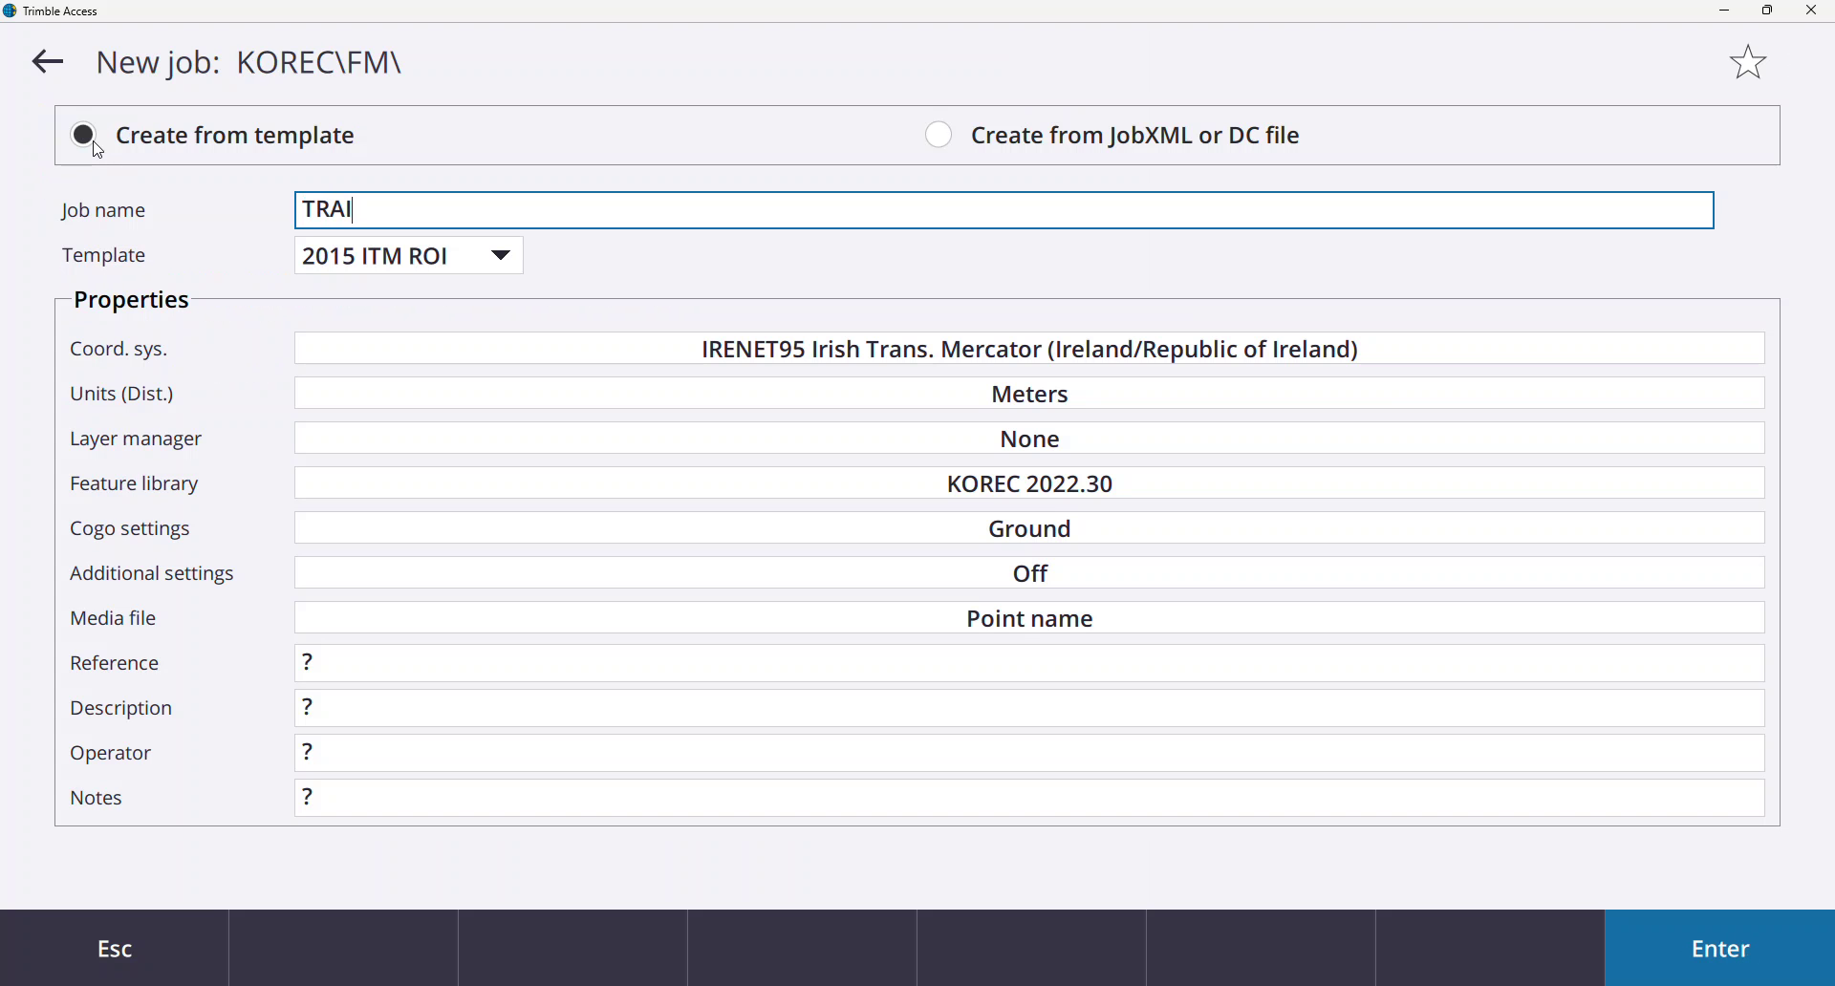
text(NING)
Step: Accept the TRAINING job, launch the GNSS Emulator from Support, and bring up survey styles
click(1729, 933)
click(1729, 933)
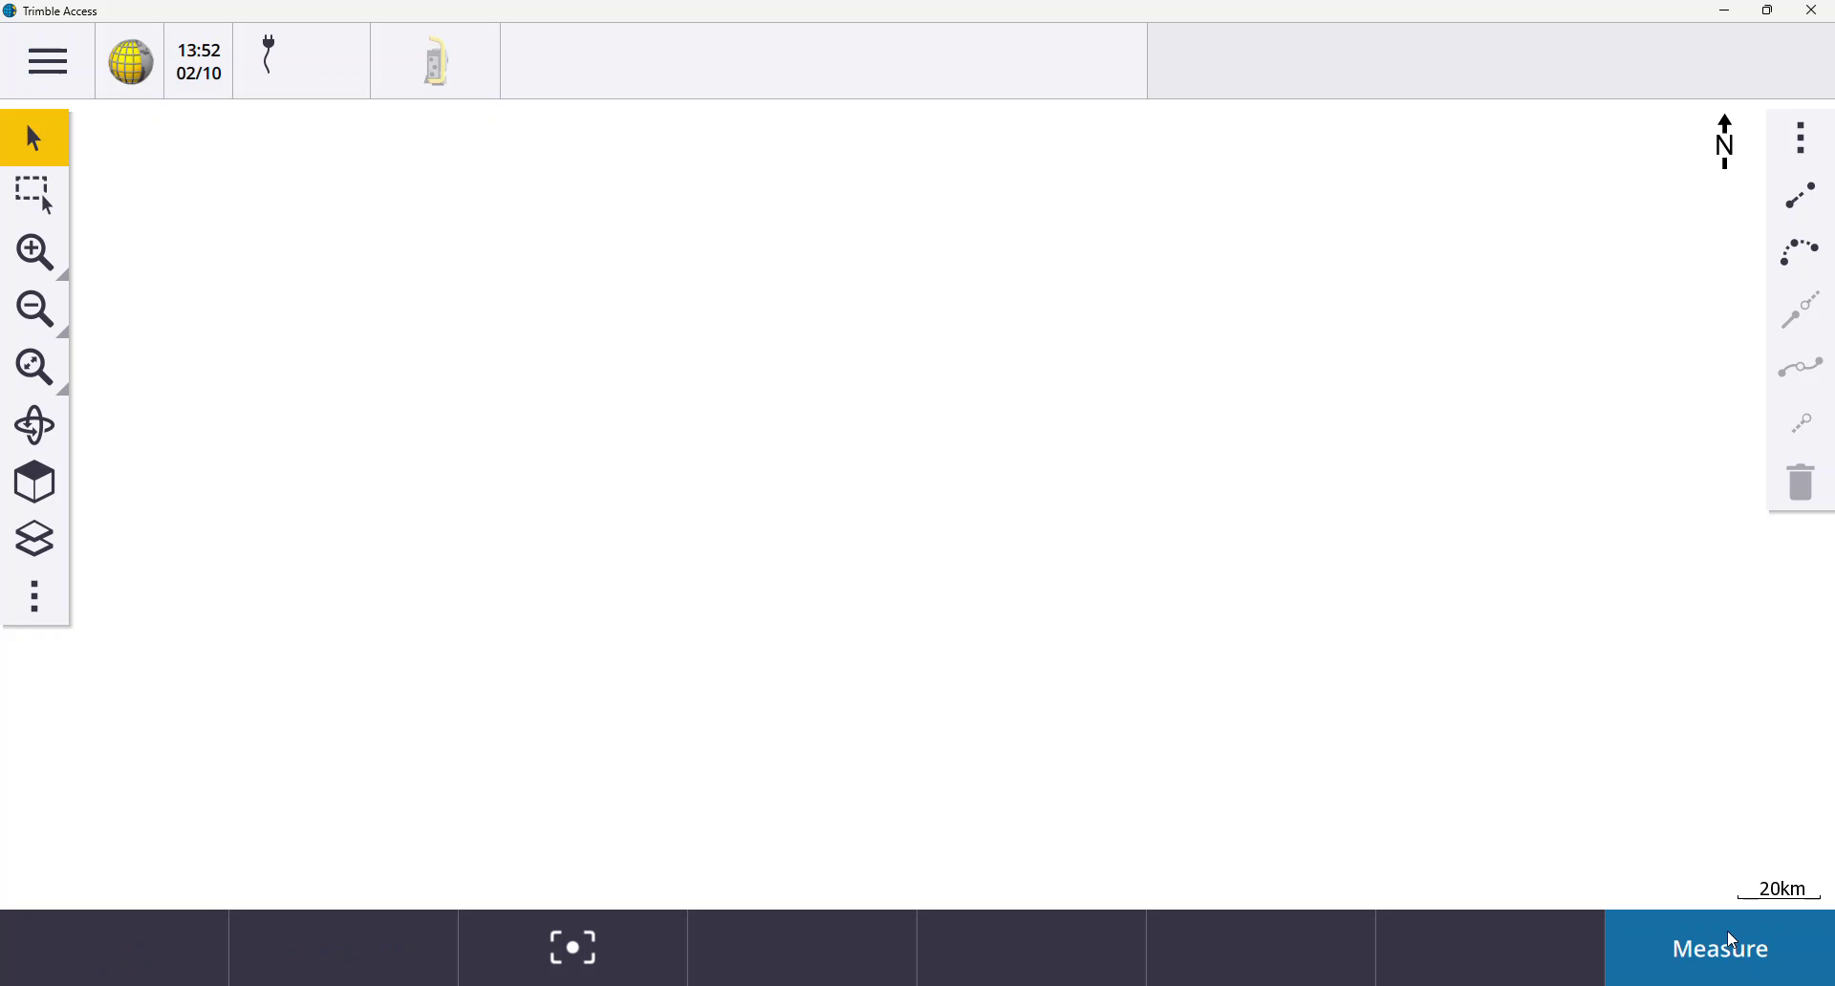
click(72, 79)
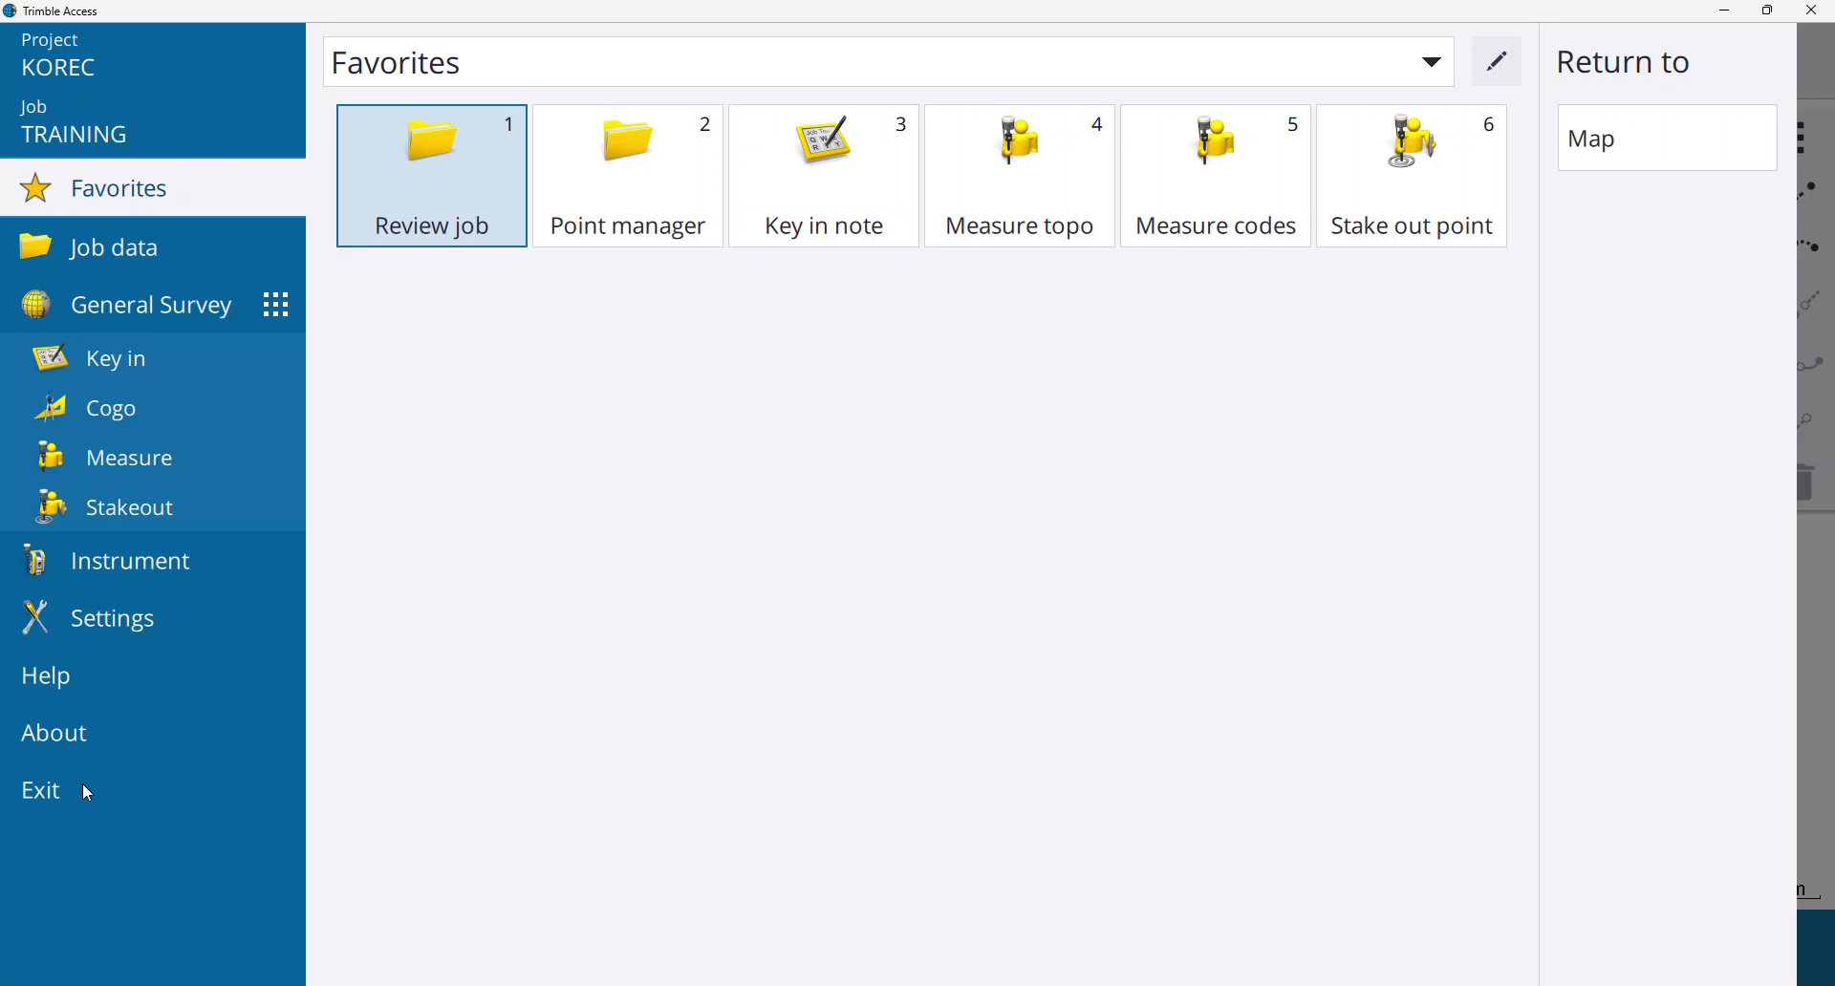
click(86, 734)
click(641, 983)
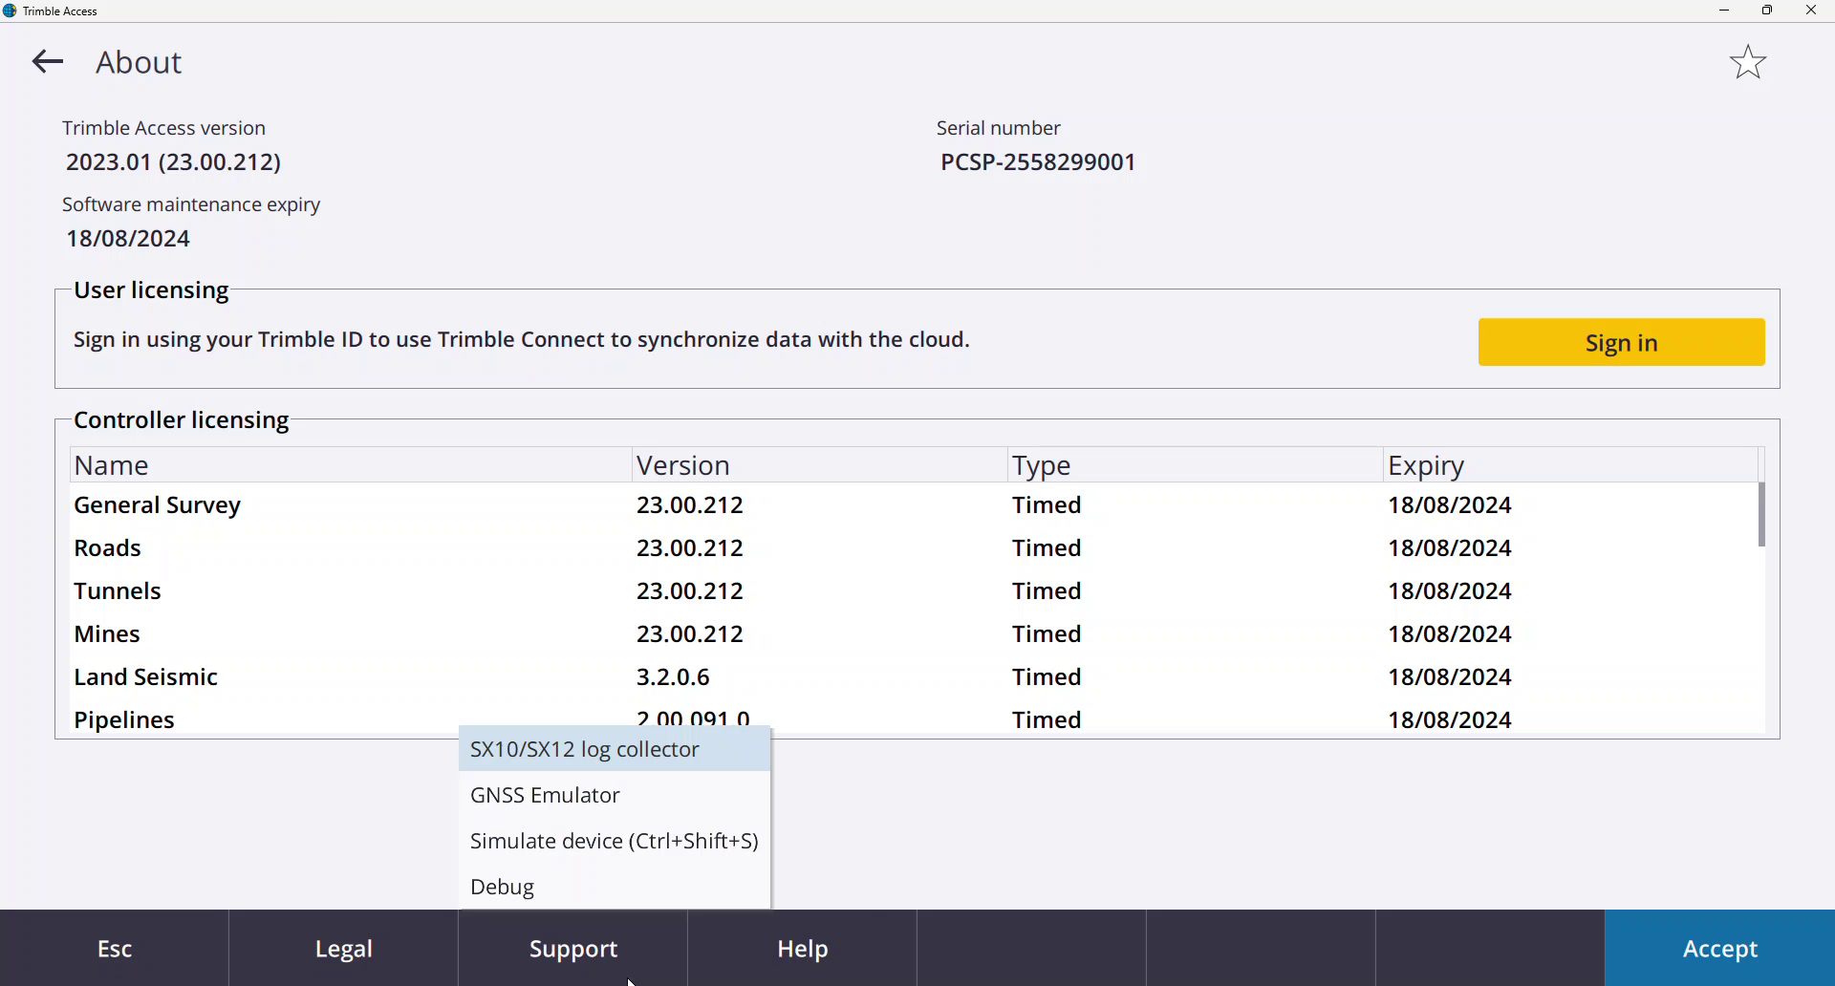
click(619, 806)
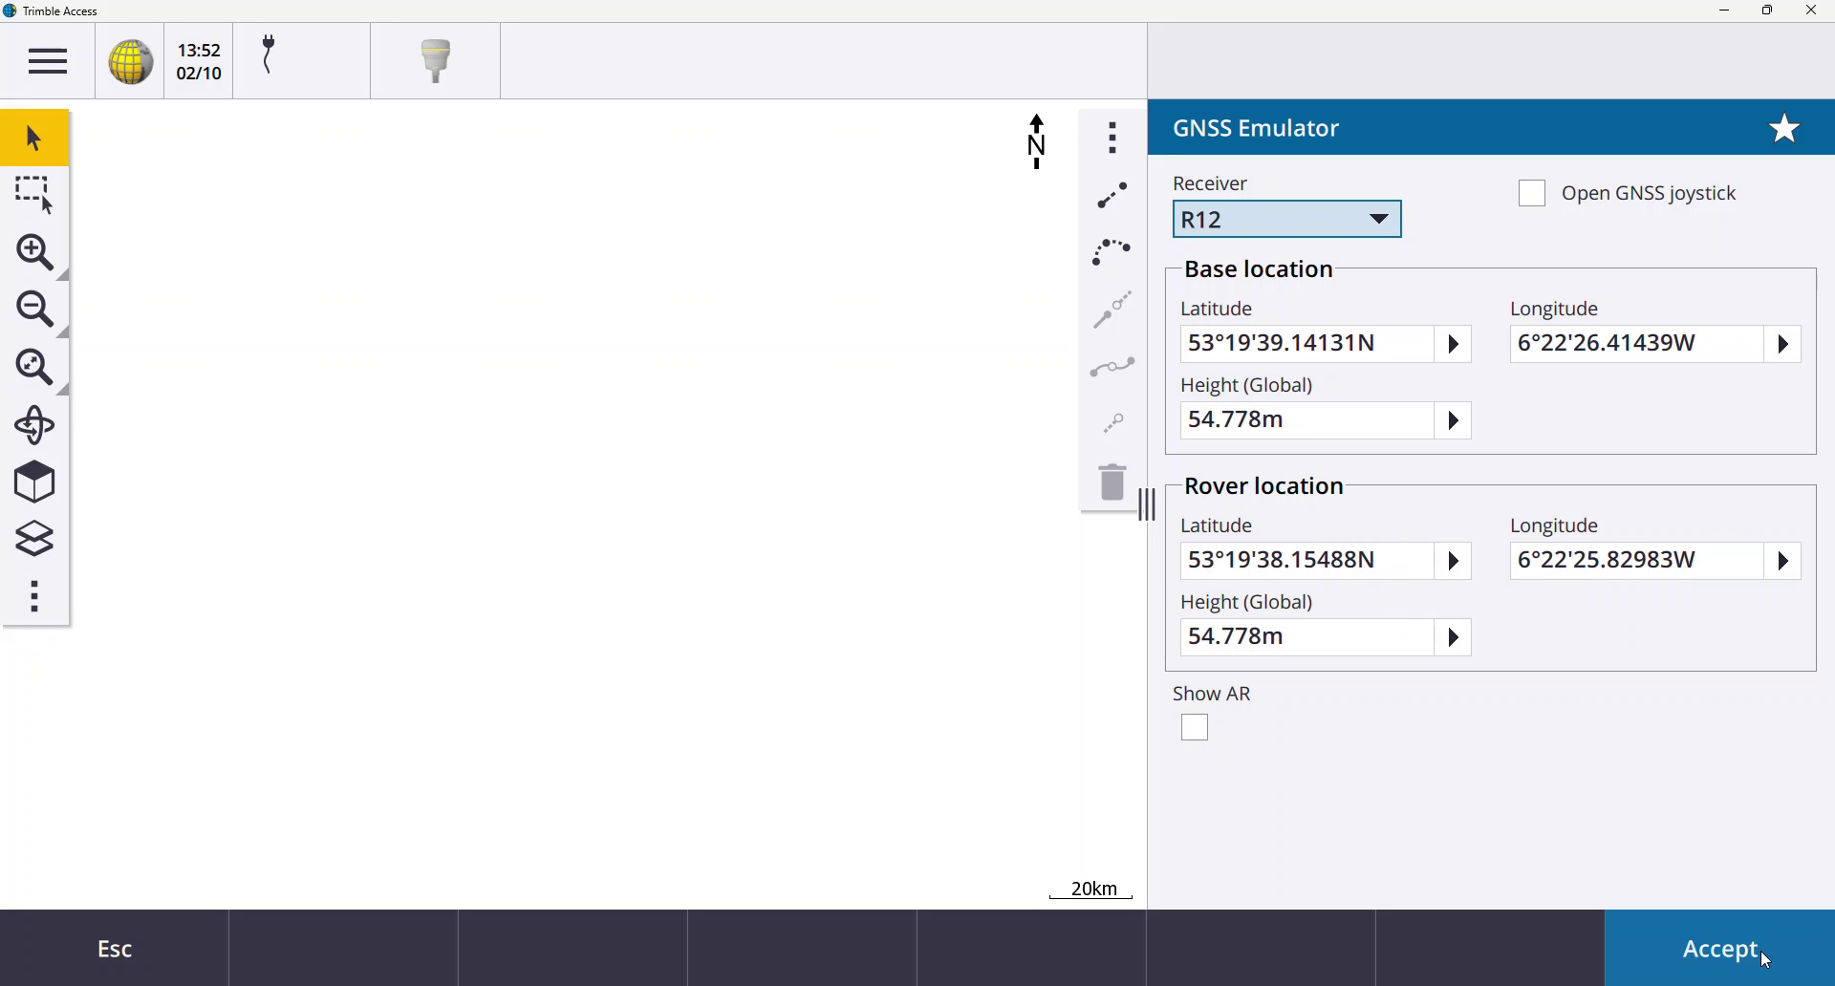
click(1711, 952)
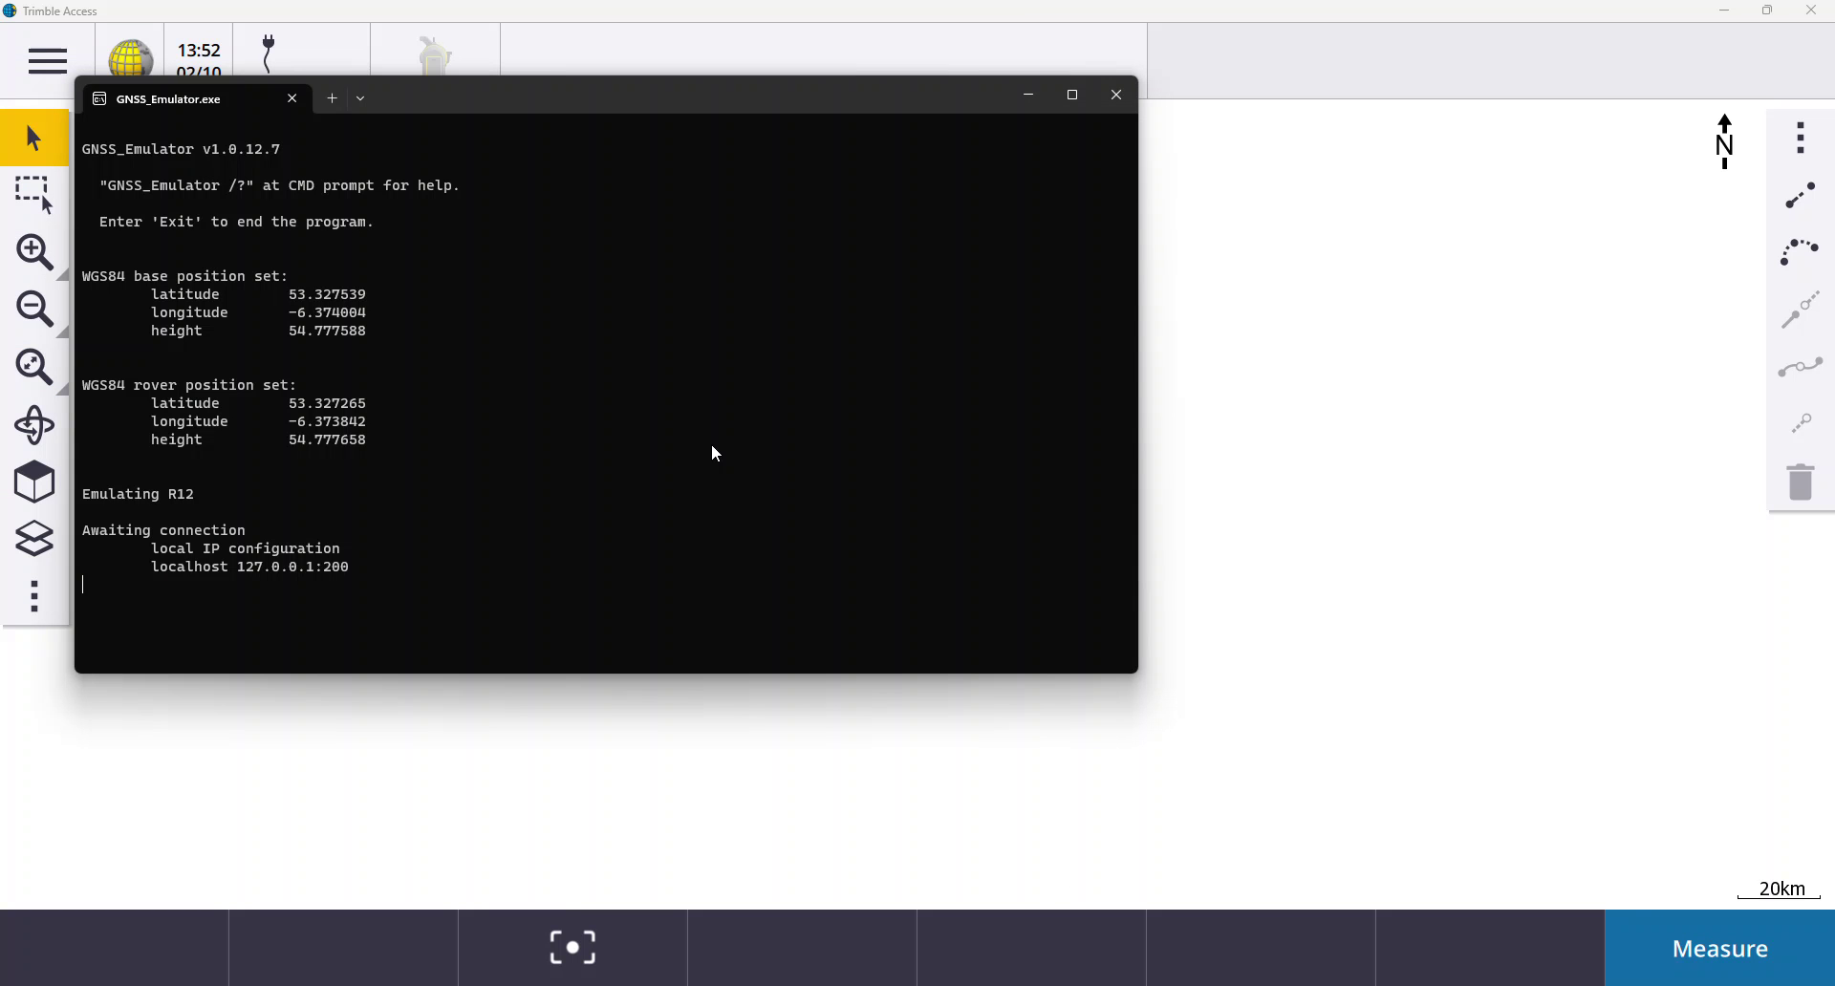
click(1030, 96)
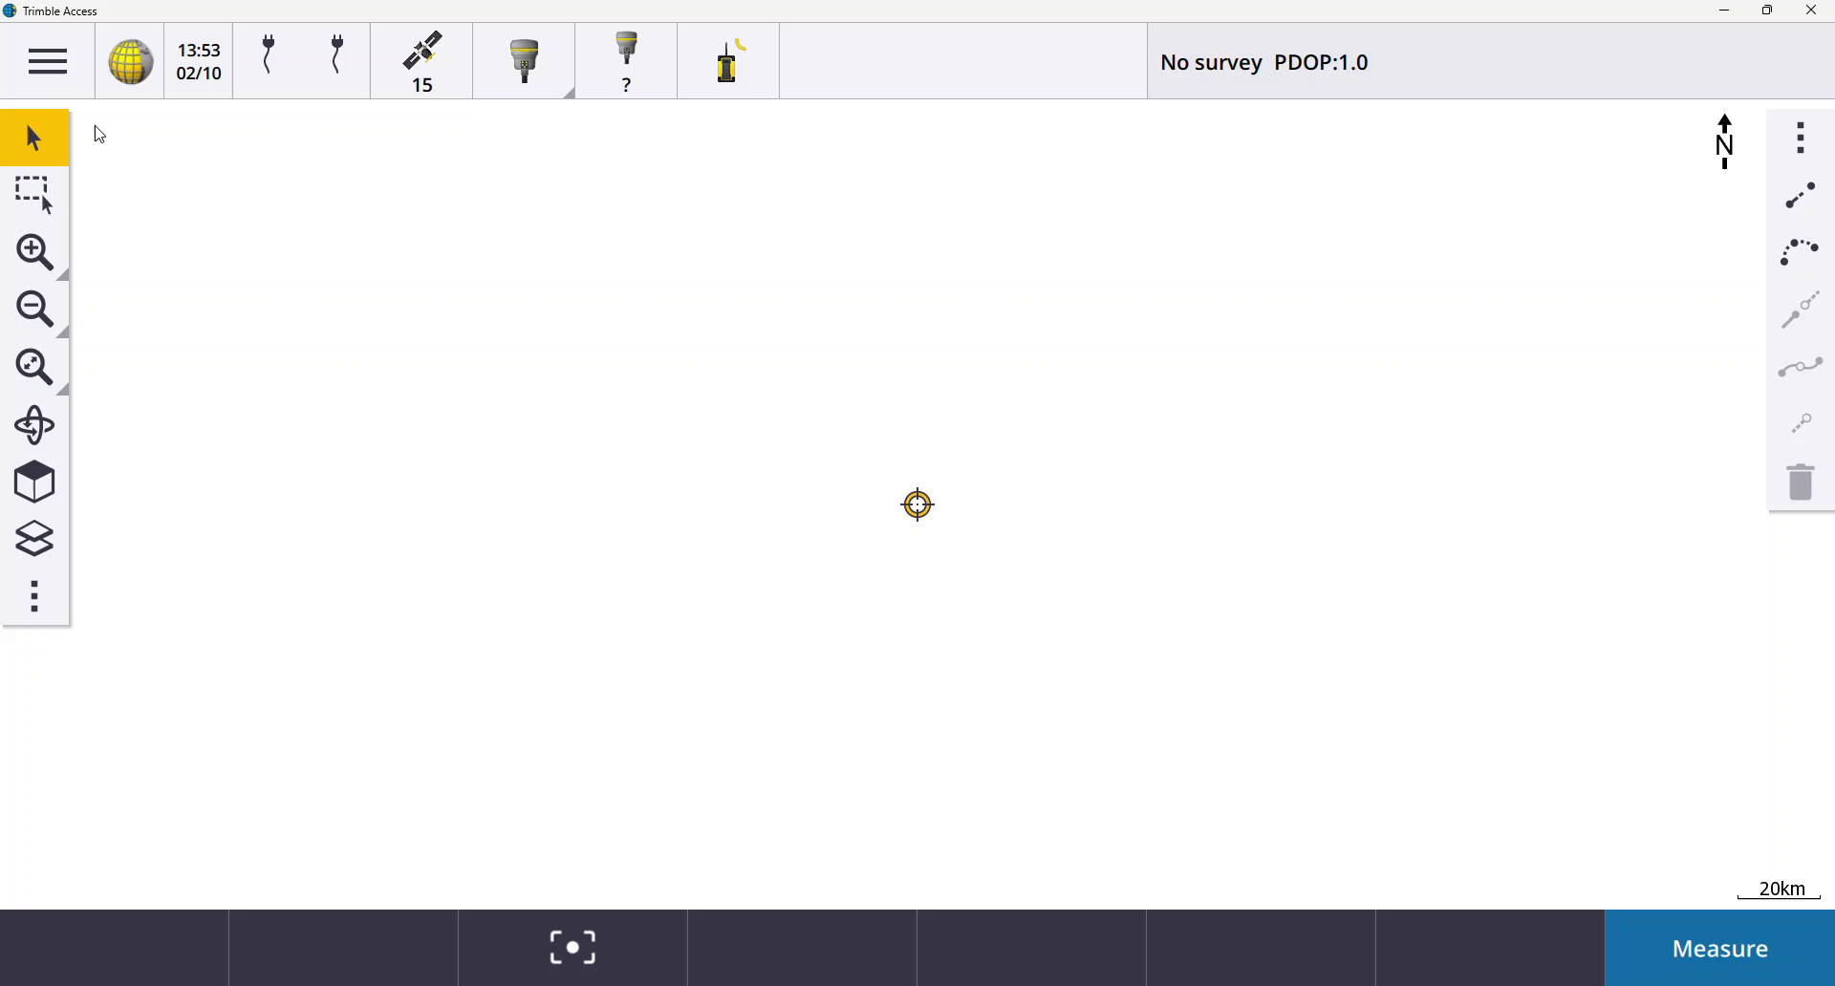
click(1733, 970)
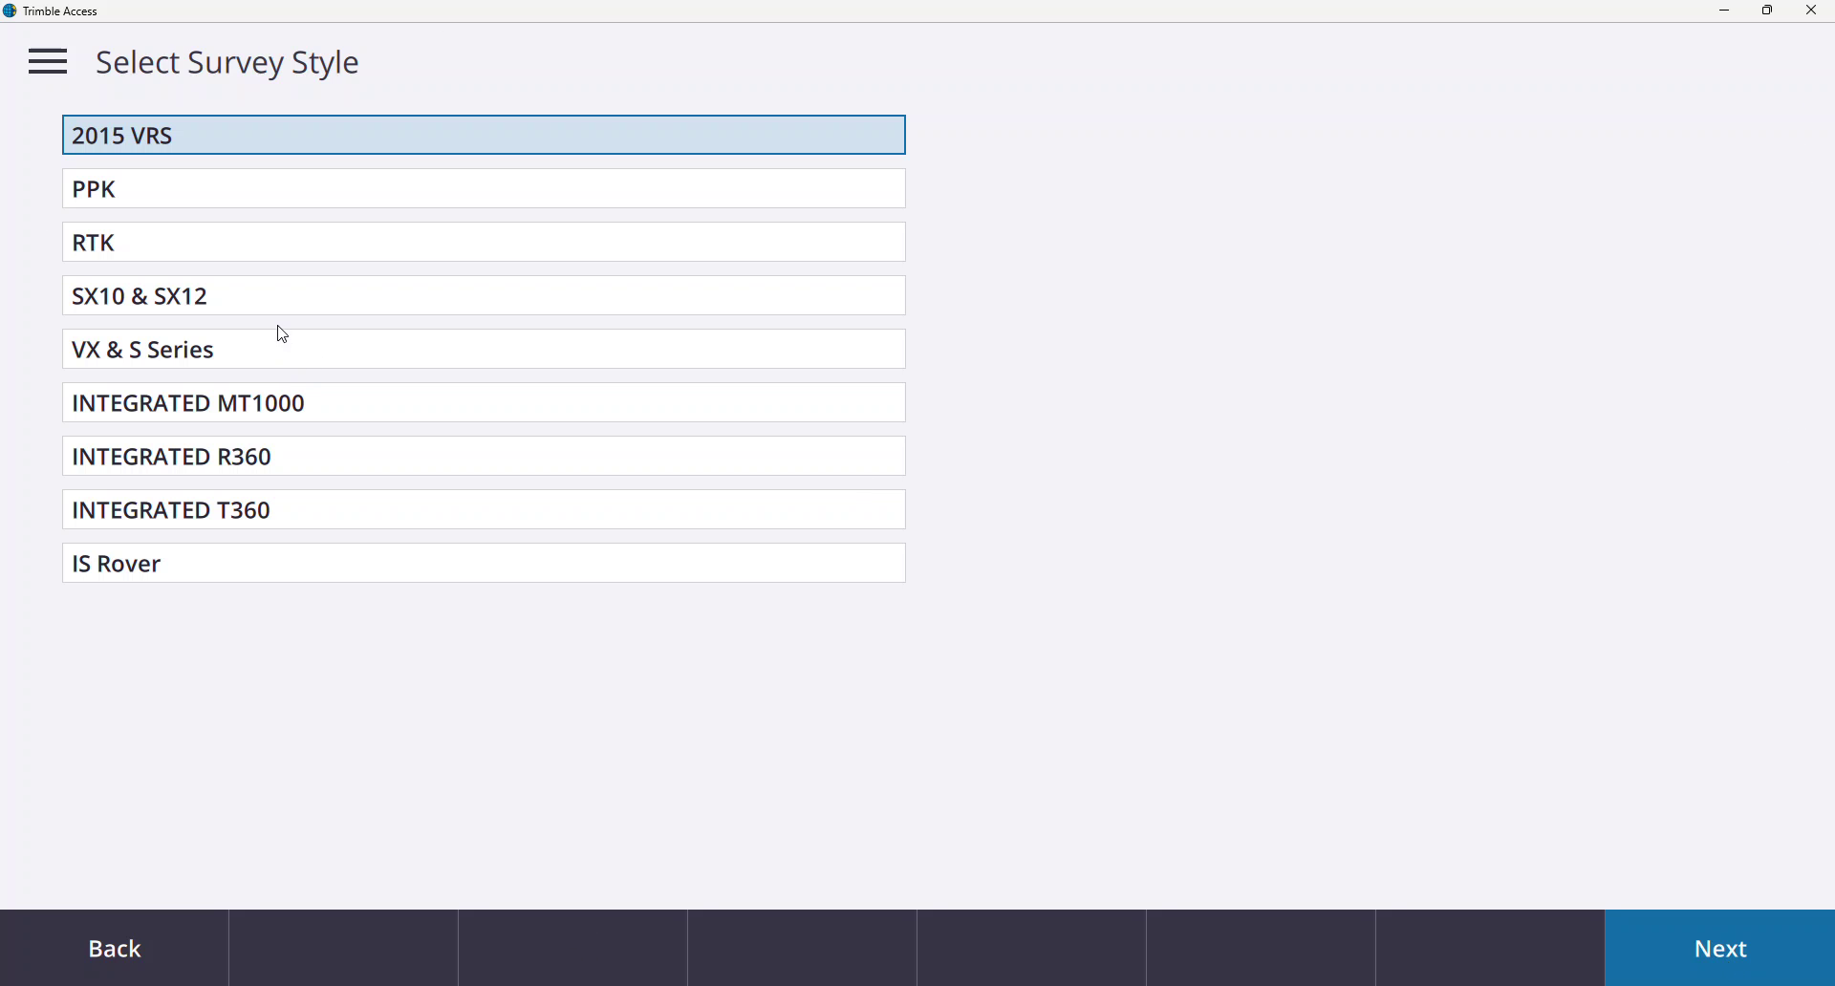
Step: Start an RTK survey with point name 1 and feature code TRIMBLE
click(276, 242)
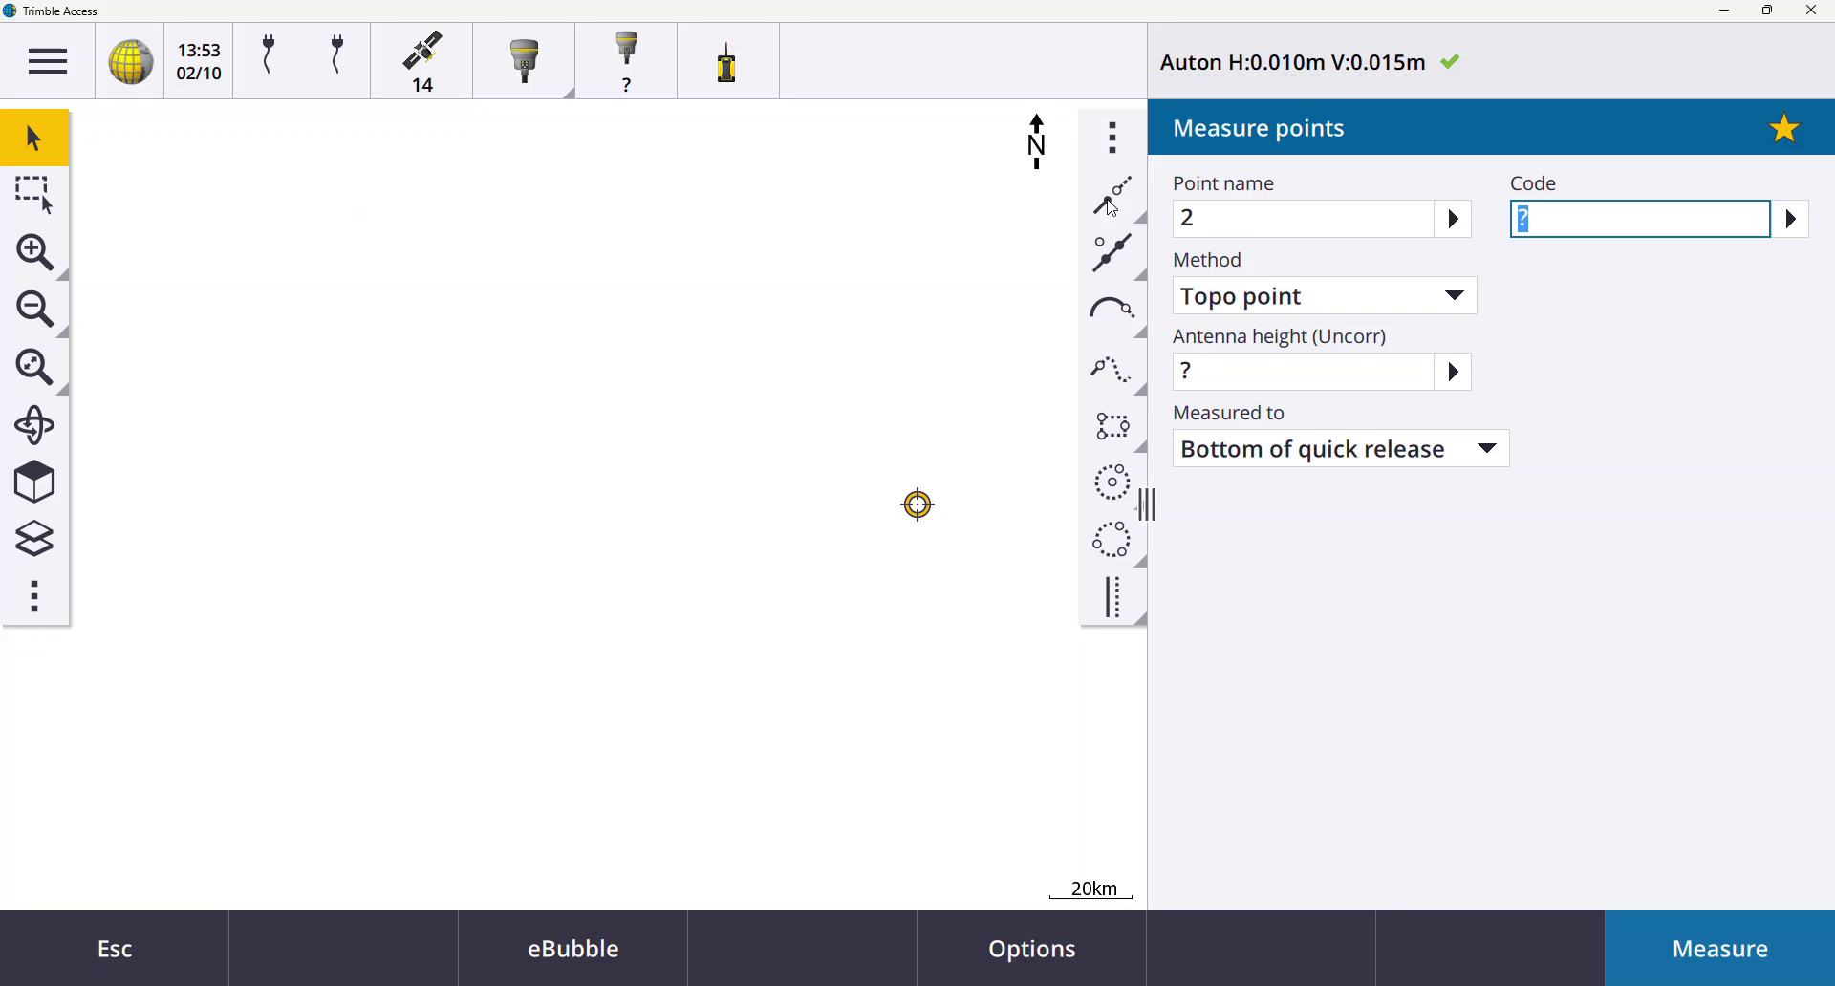
click(1227, 229)
key(BackSpace)
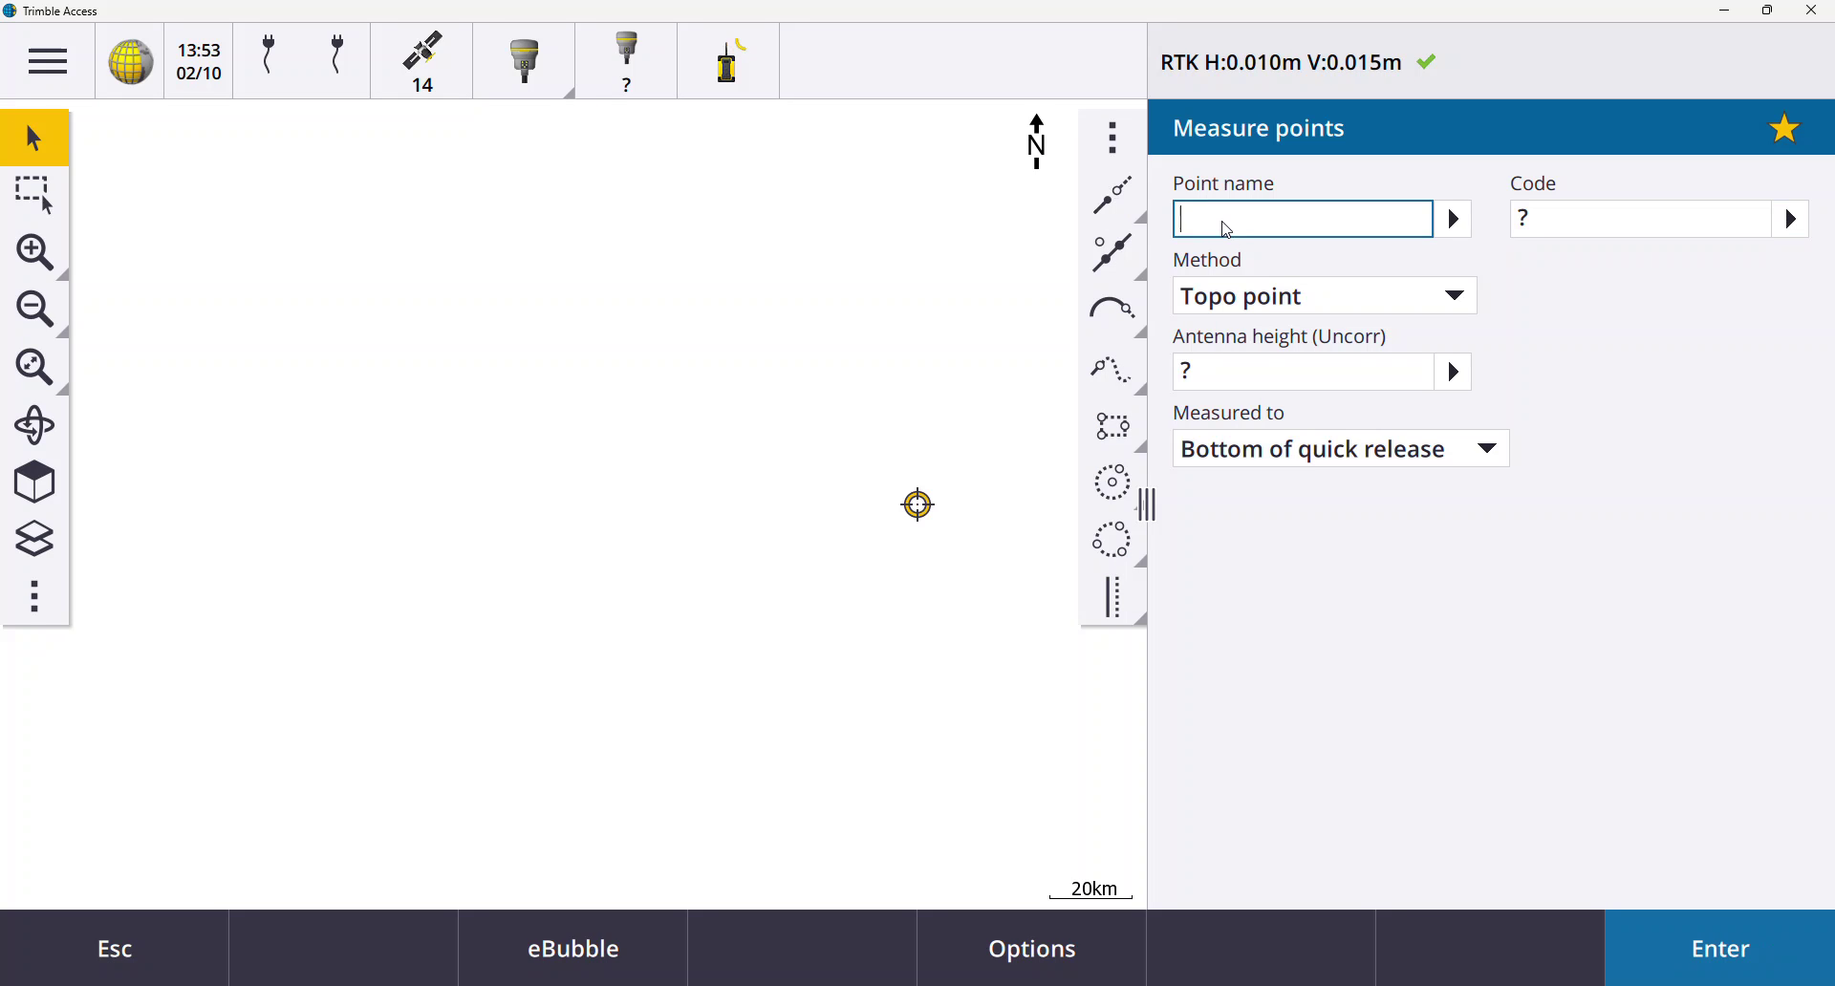
text(1)
click(1546, 229)
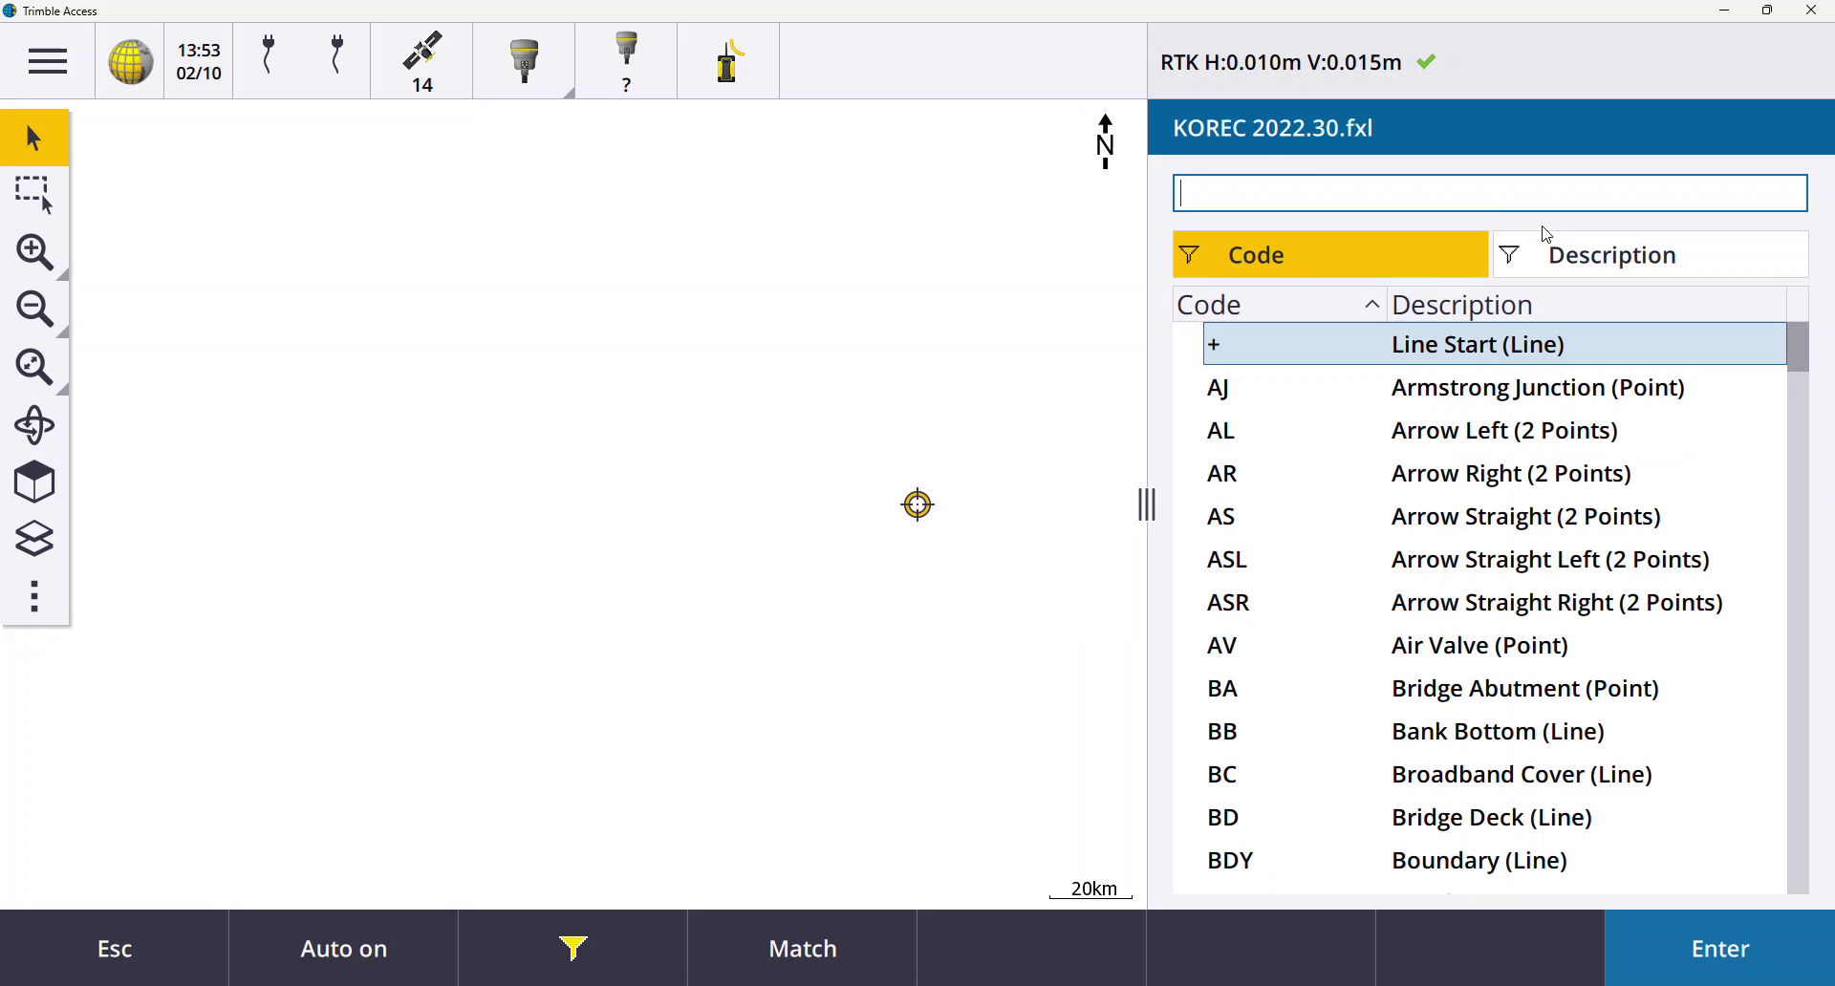
text(TRIMB)
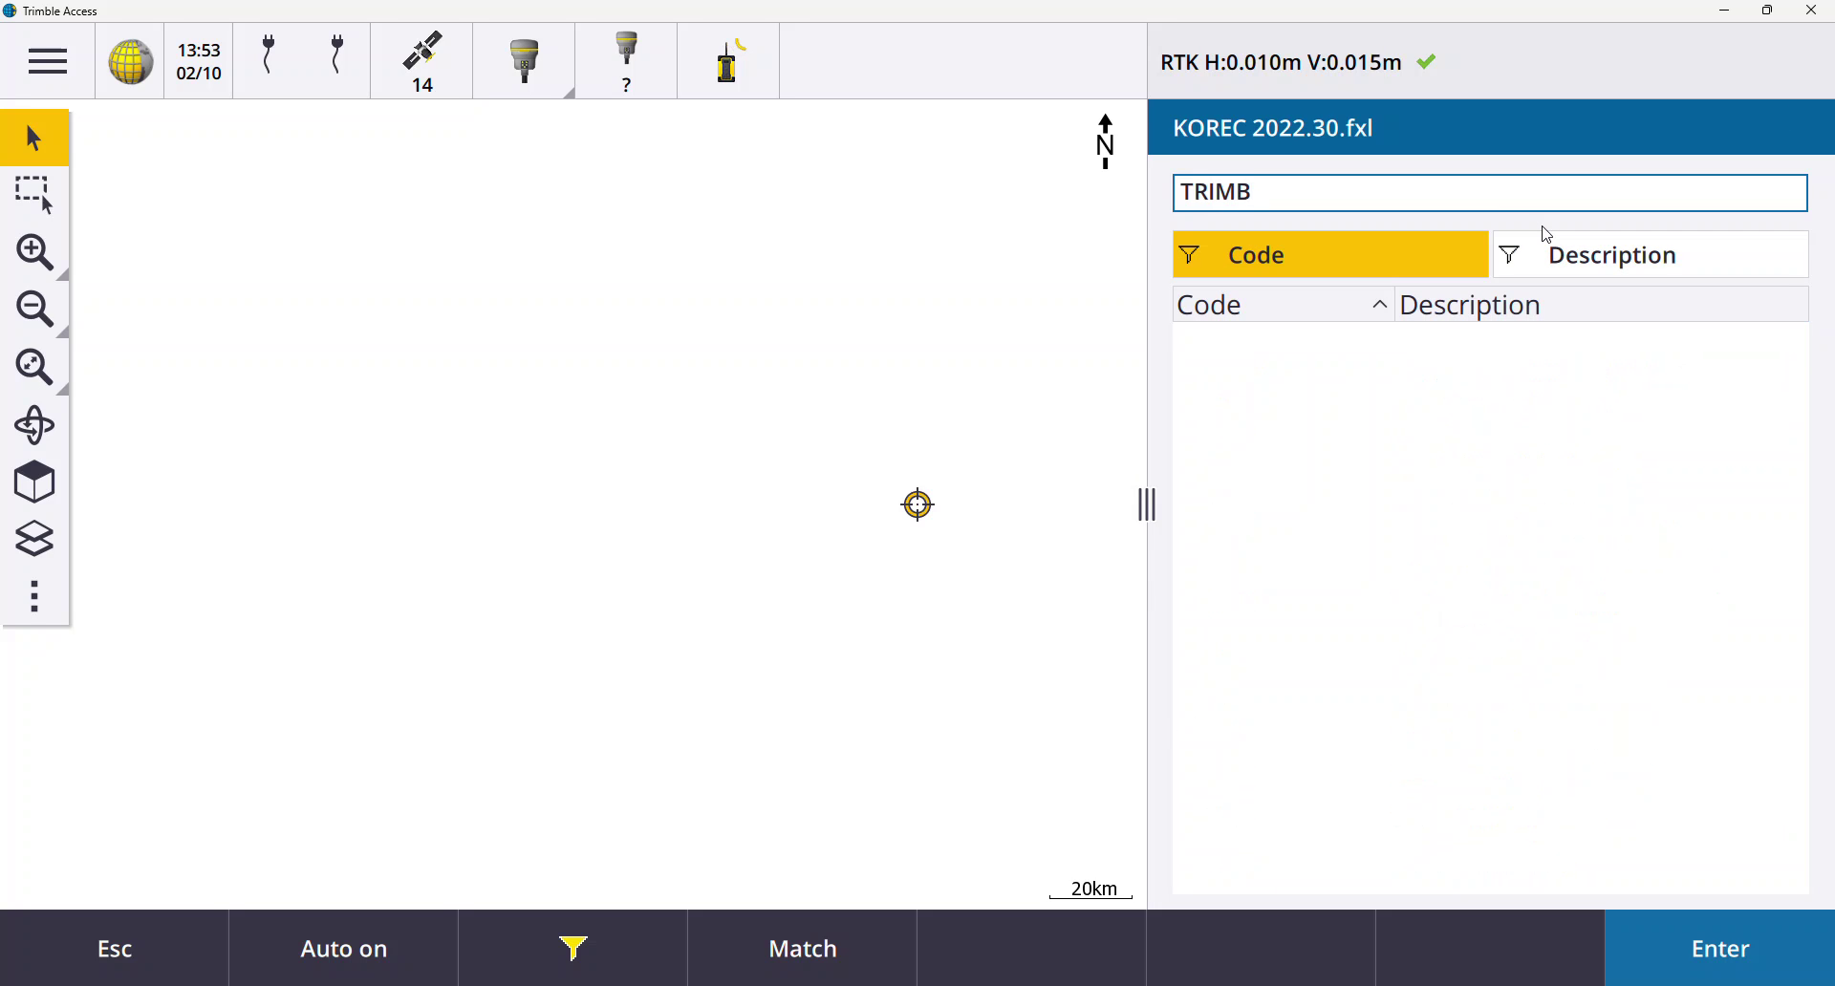
text(LE)
click(1676, 964)
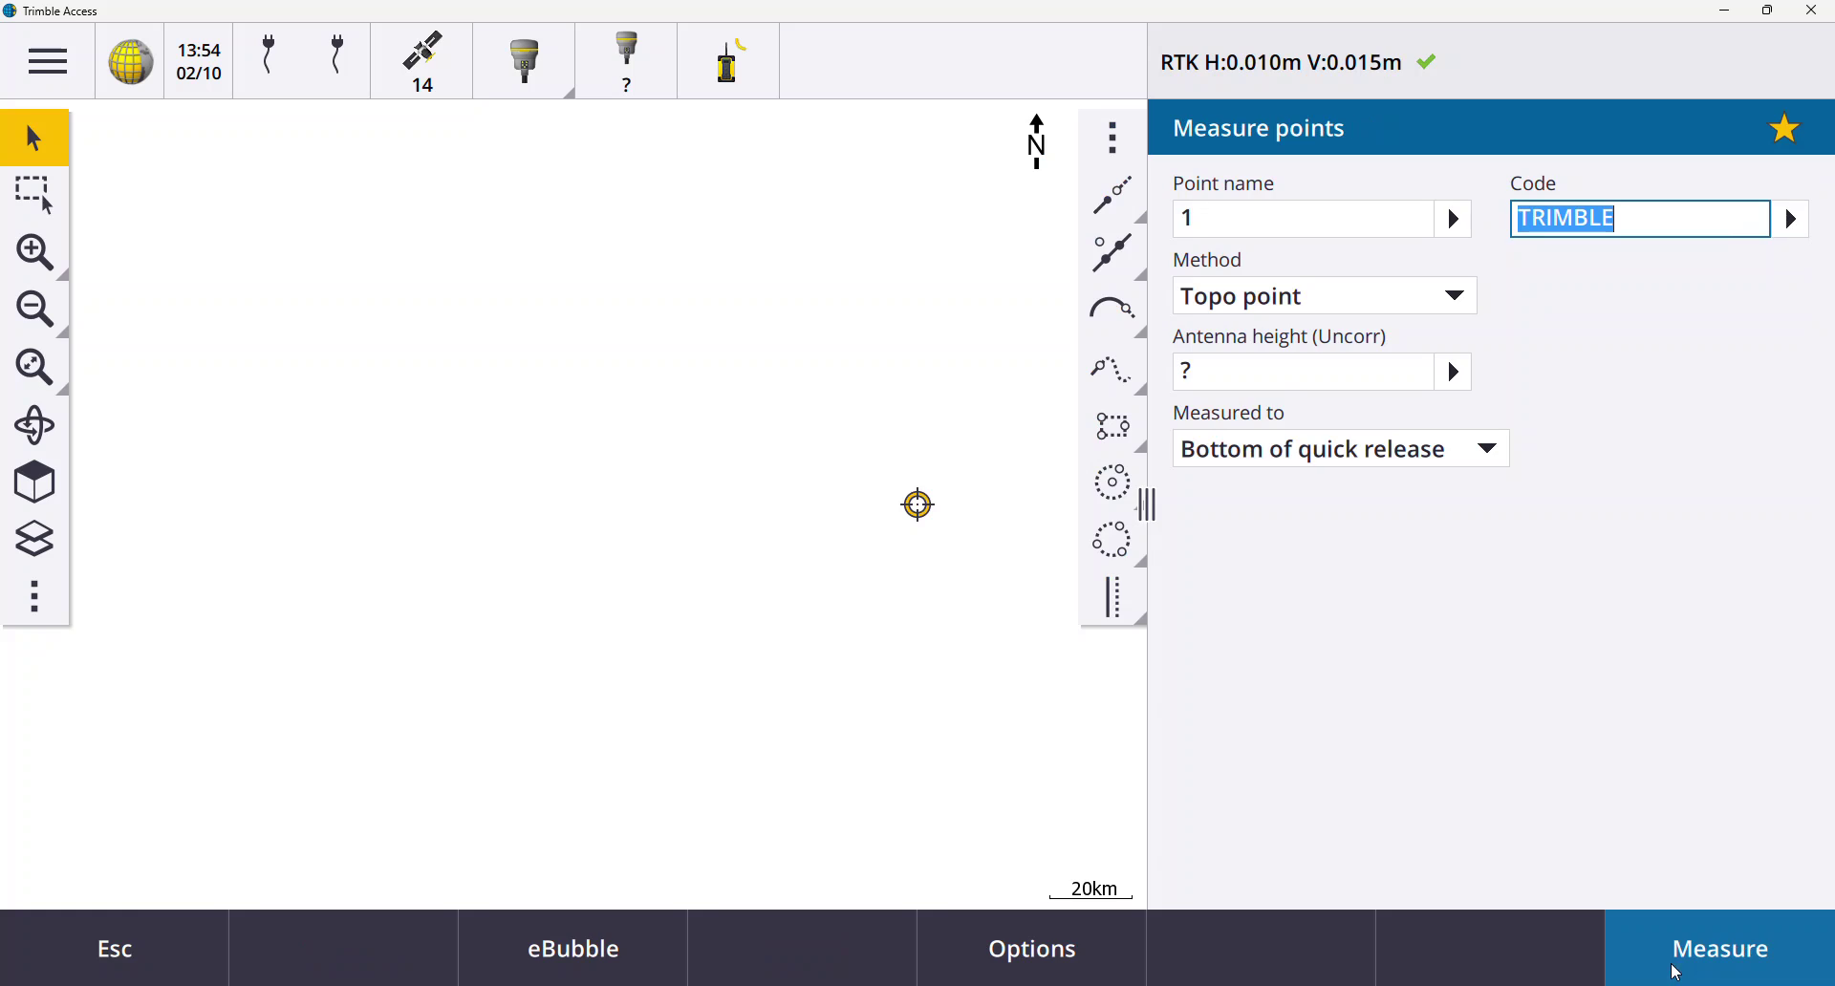
Step: Set antenna height 1.8 m, measure point 1, and close the measuring form
click(1279, 393)
text(1.)
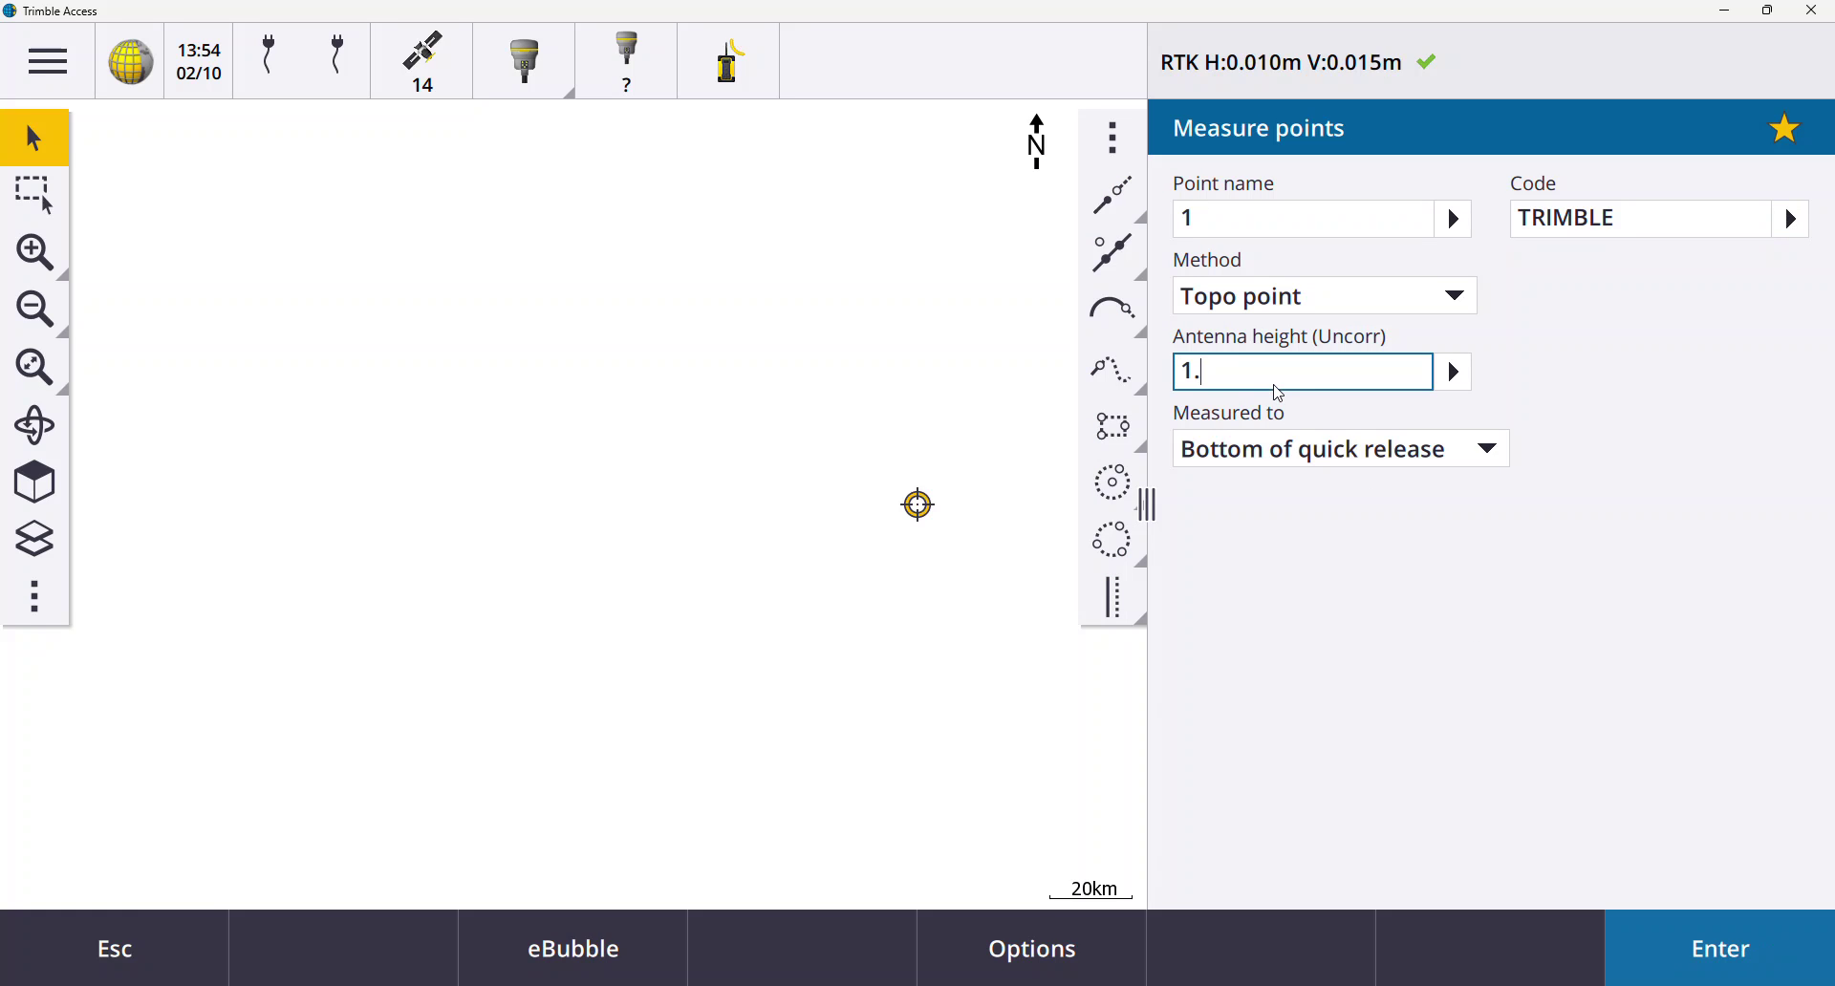
text(8)
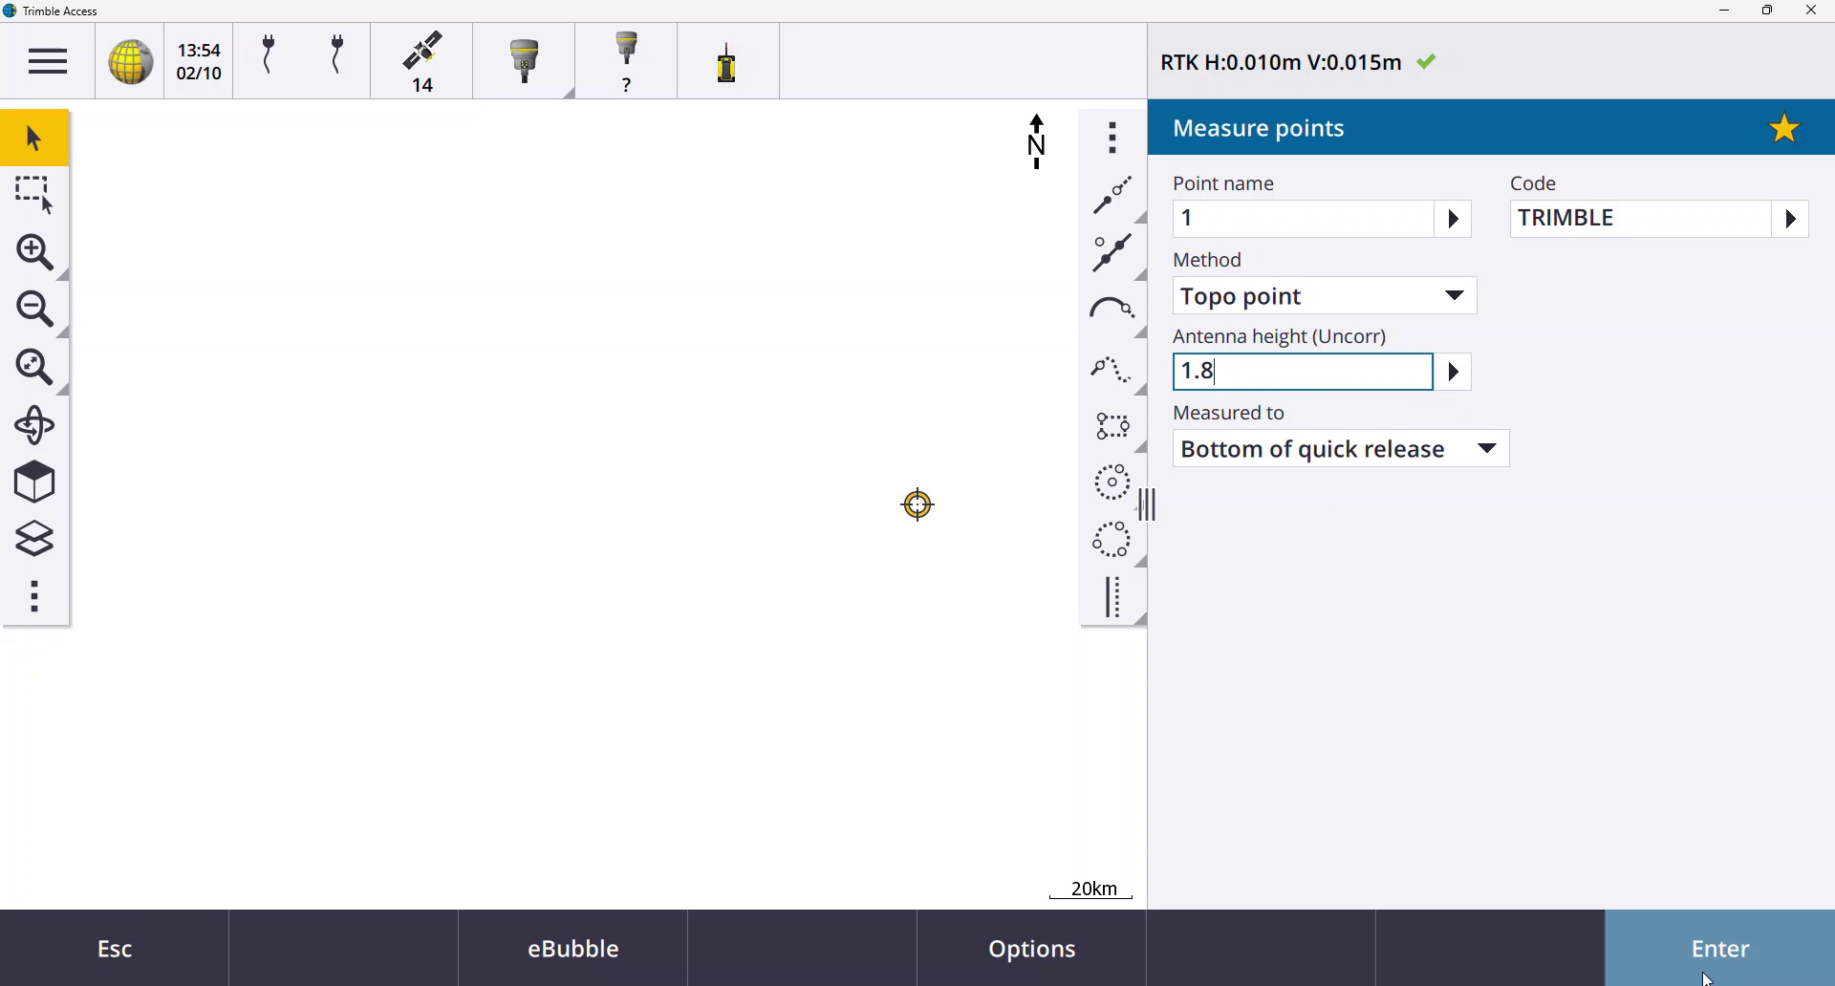
click(1710, 977)
click(1709, 977)
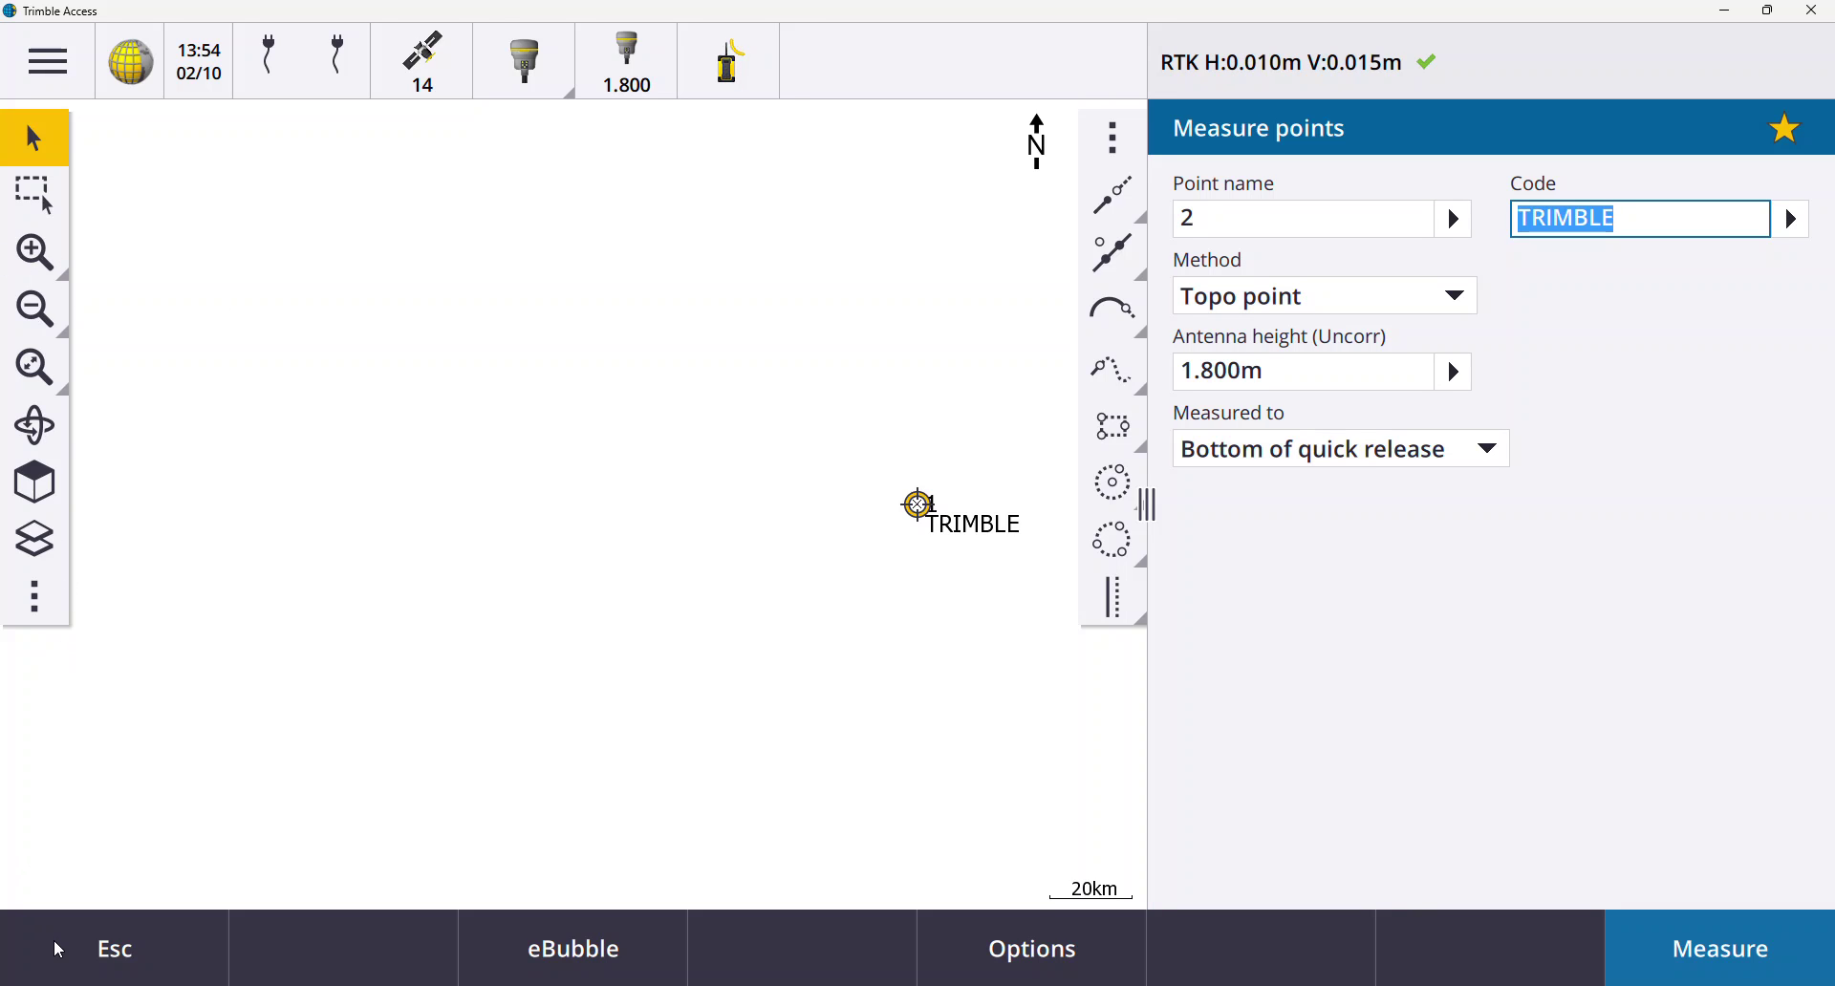
click(100, 948)
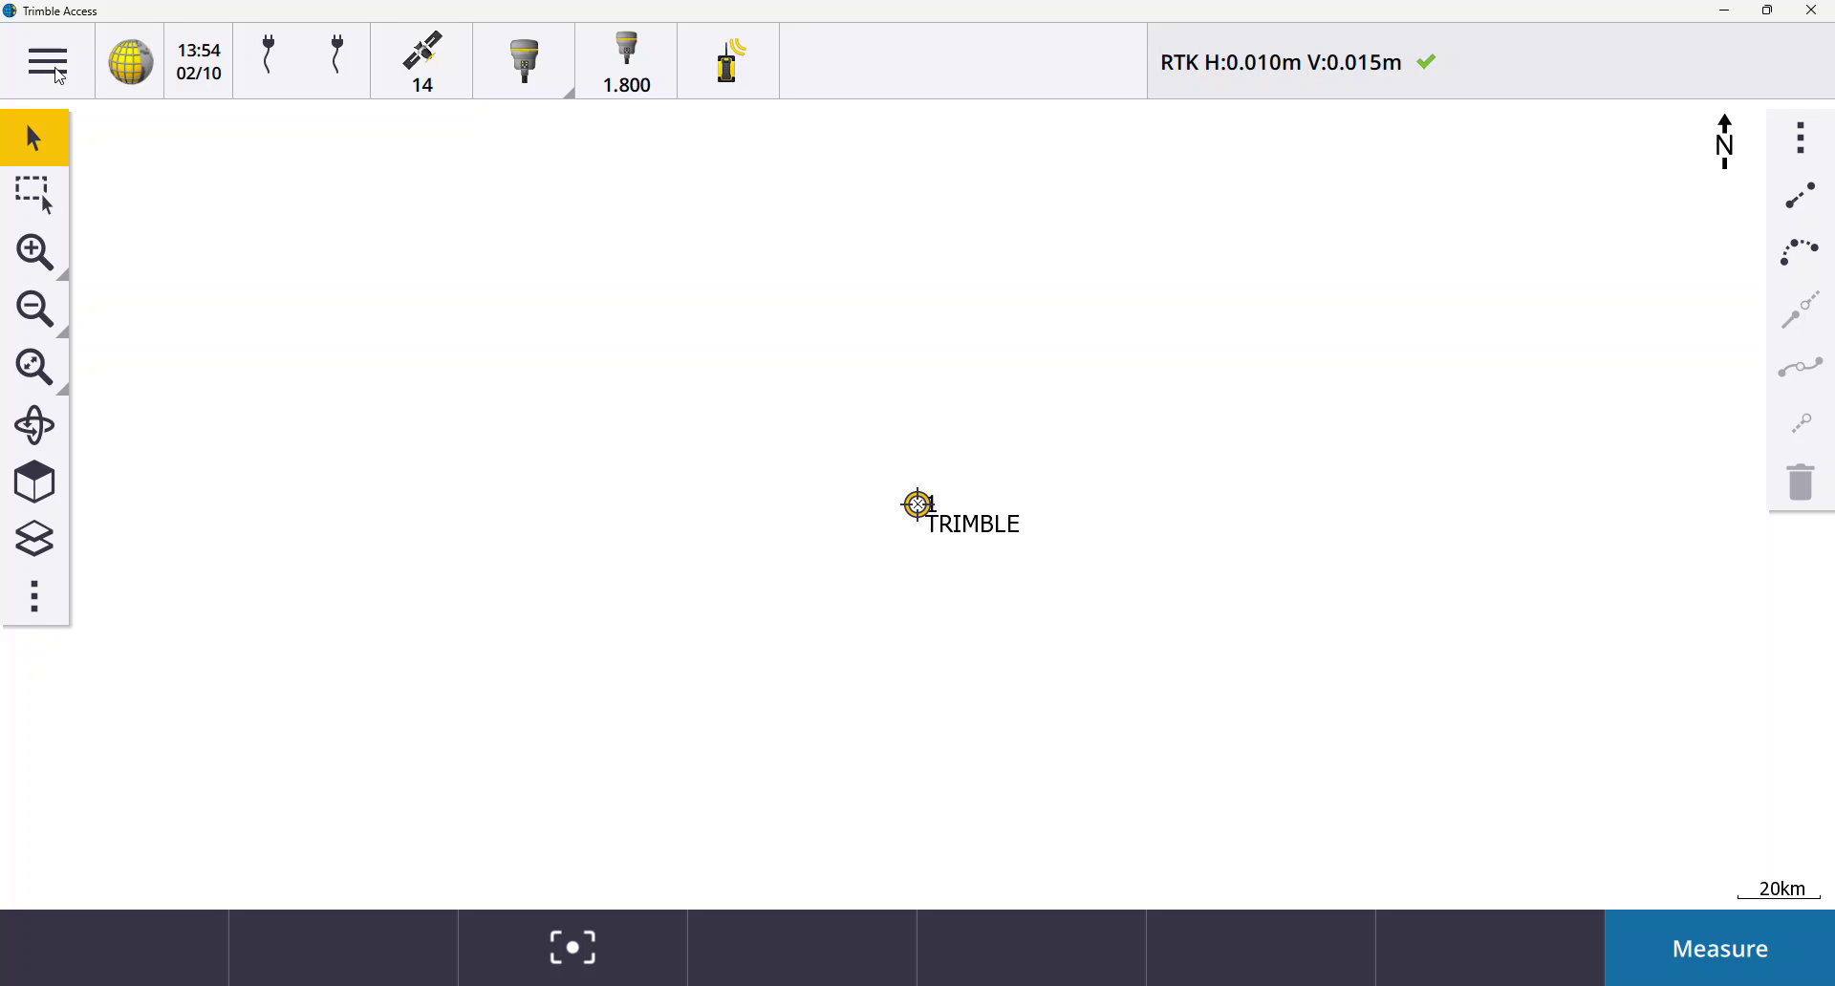
Step: Open Continuous topo and assign it to a function key
click(55, 67)
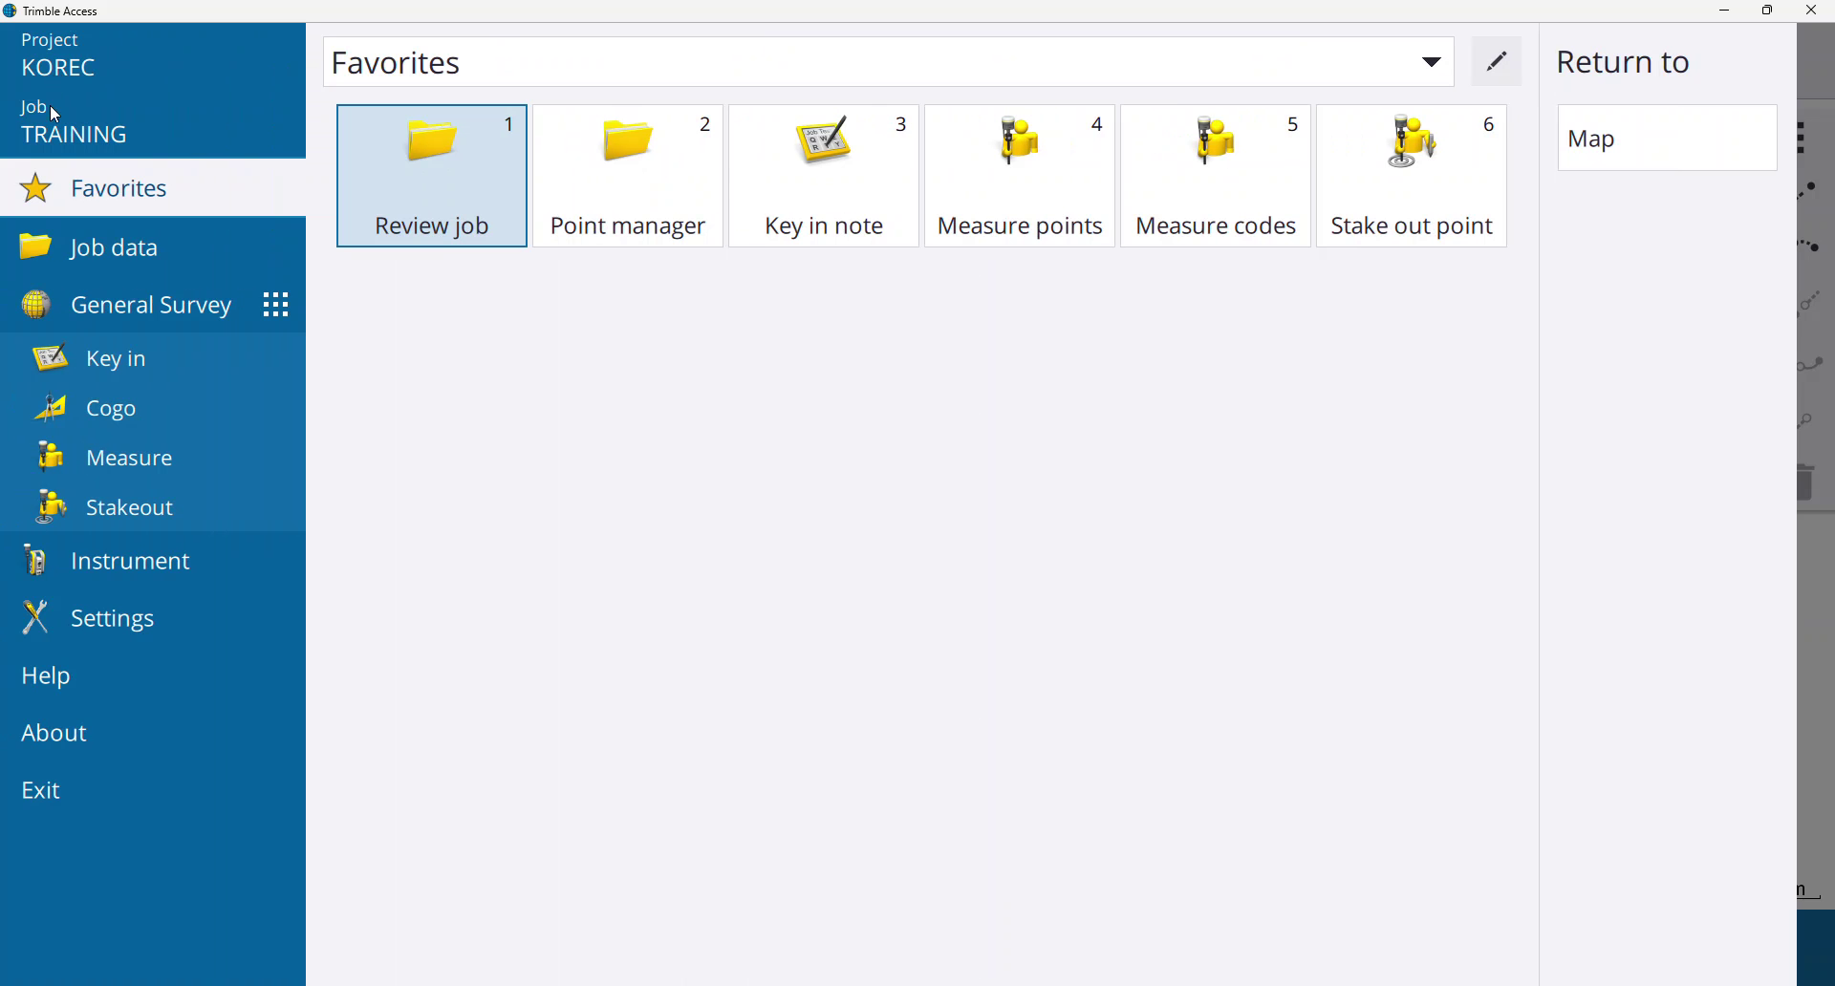
click(136, 457)
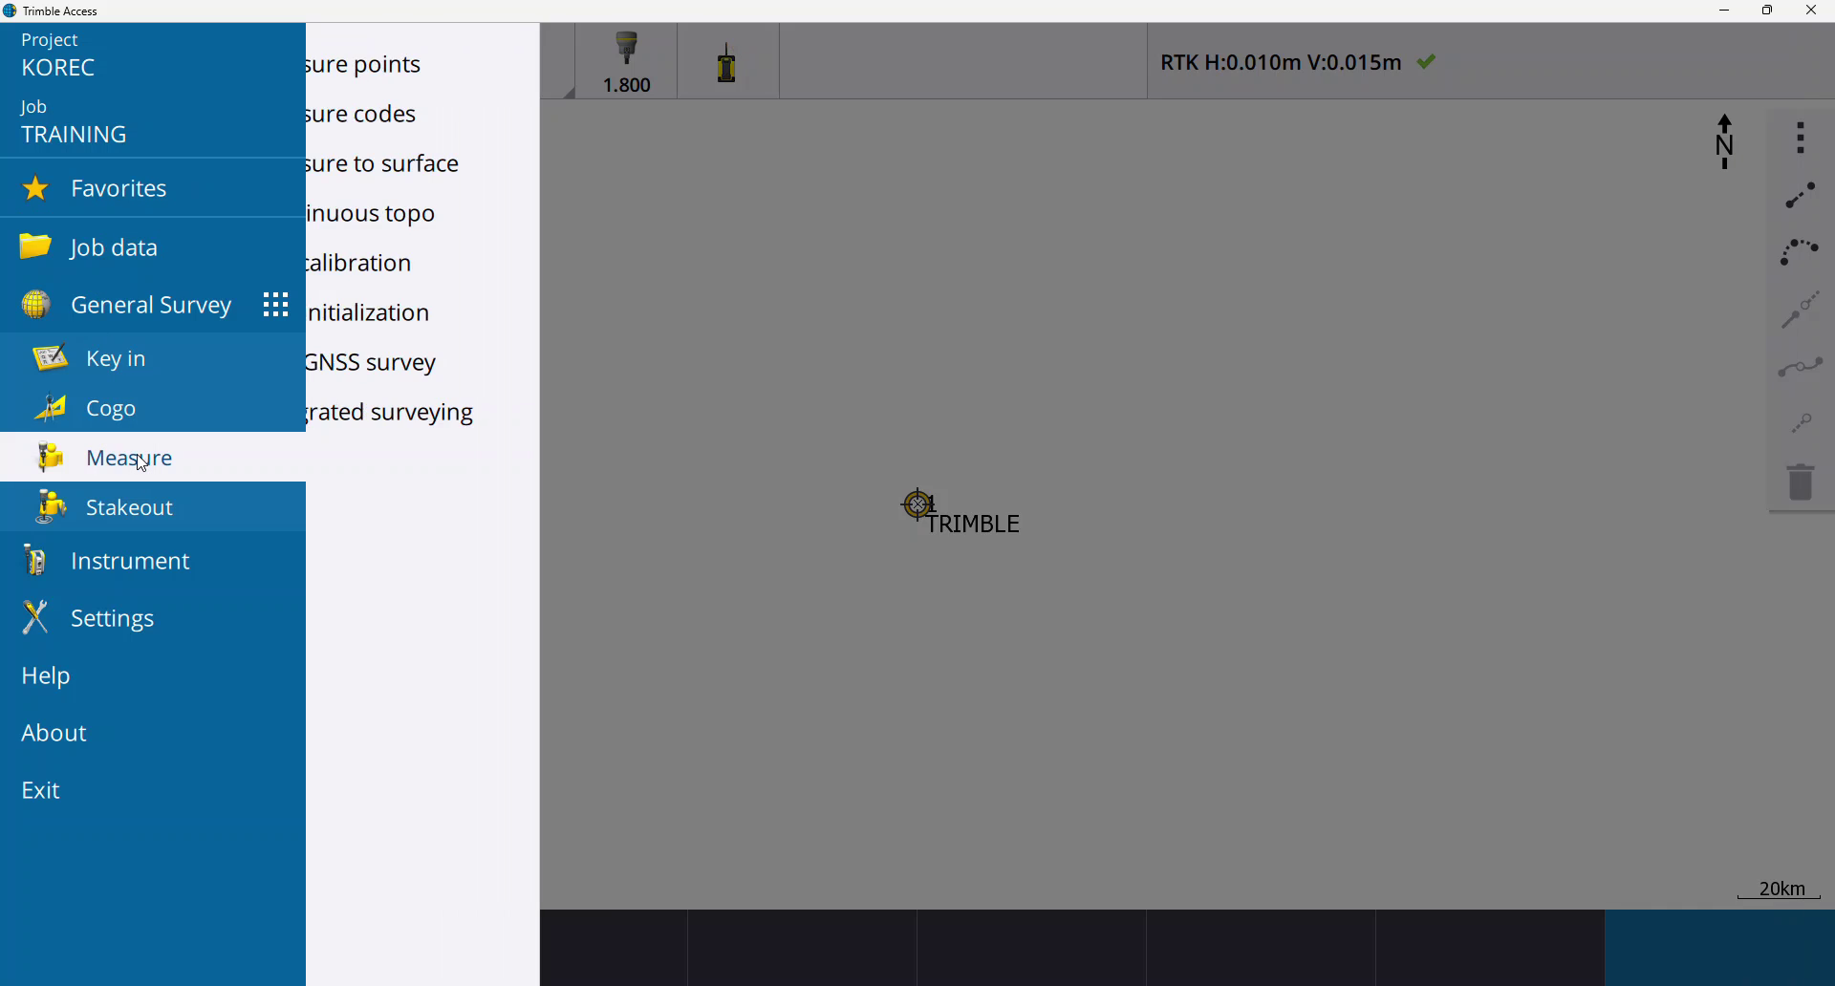
click(372, 224)
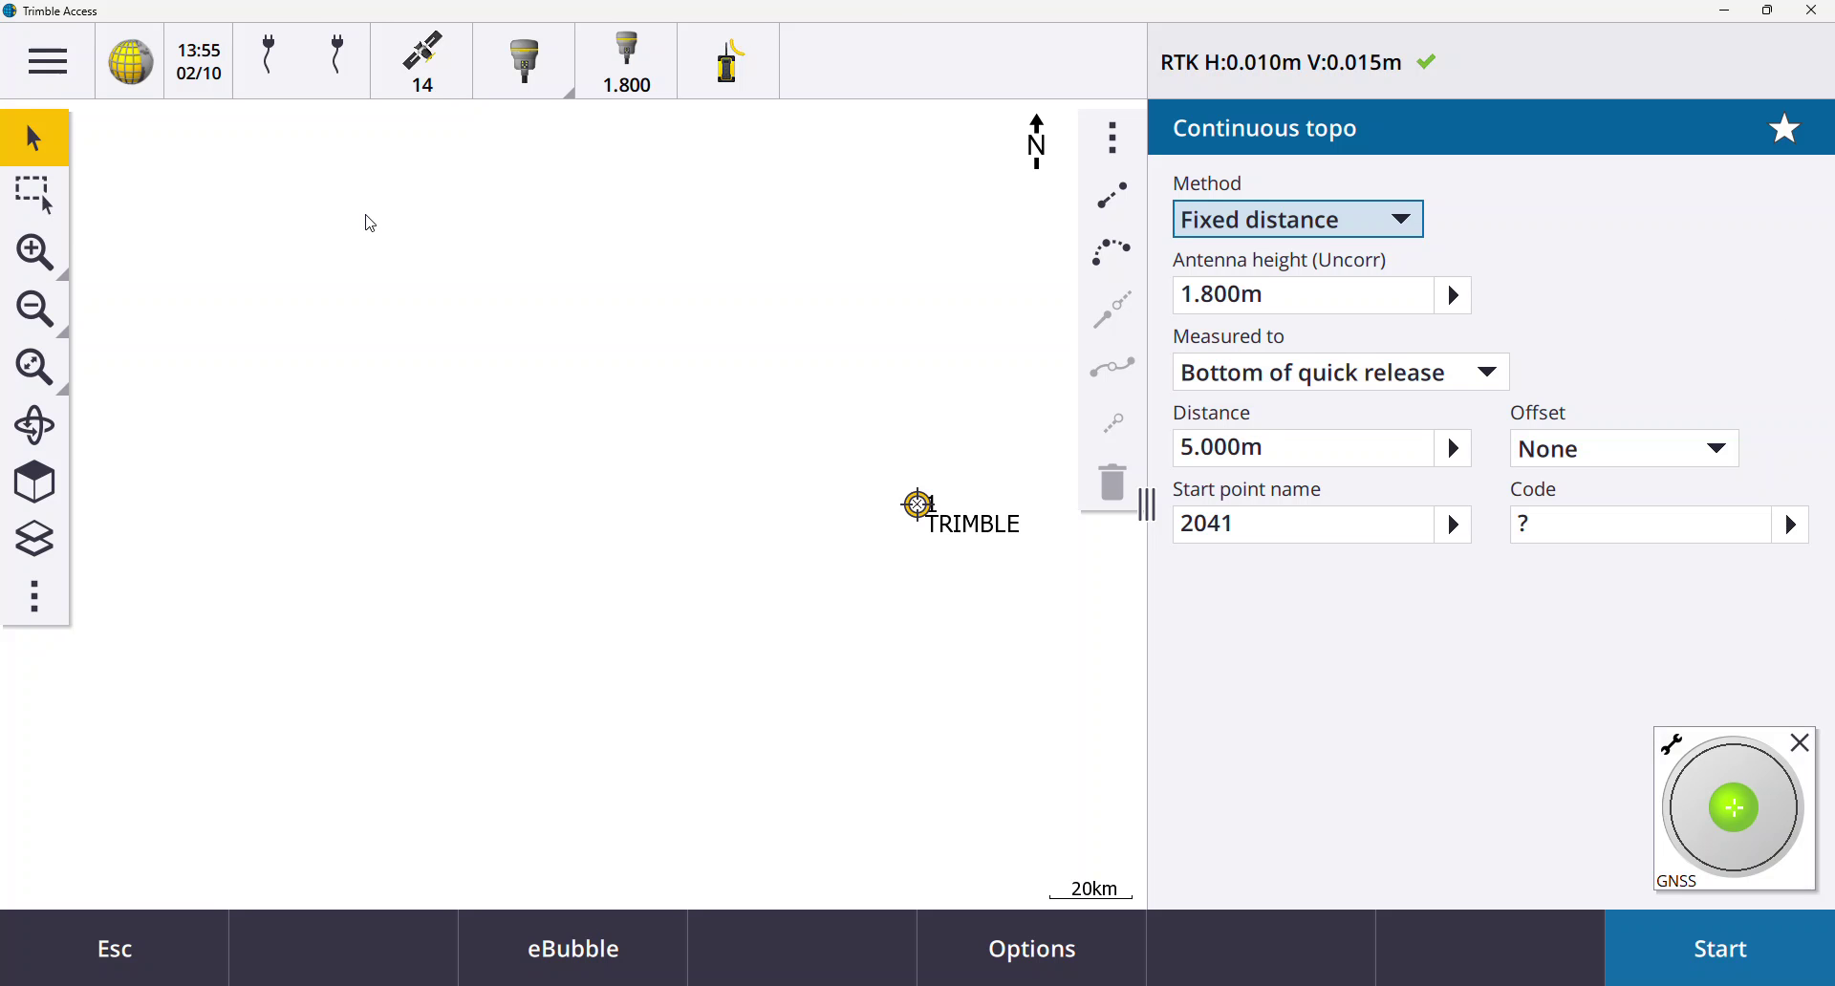
click(1785, 131)
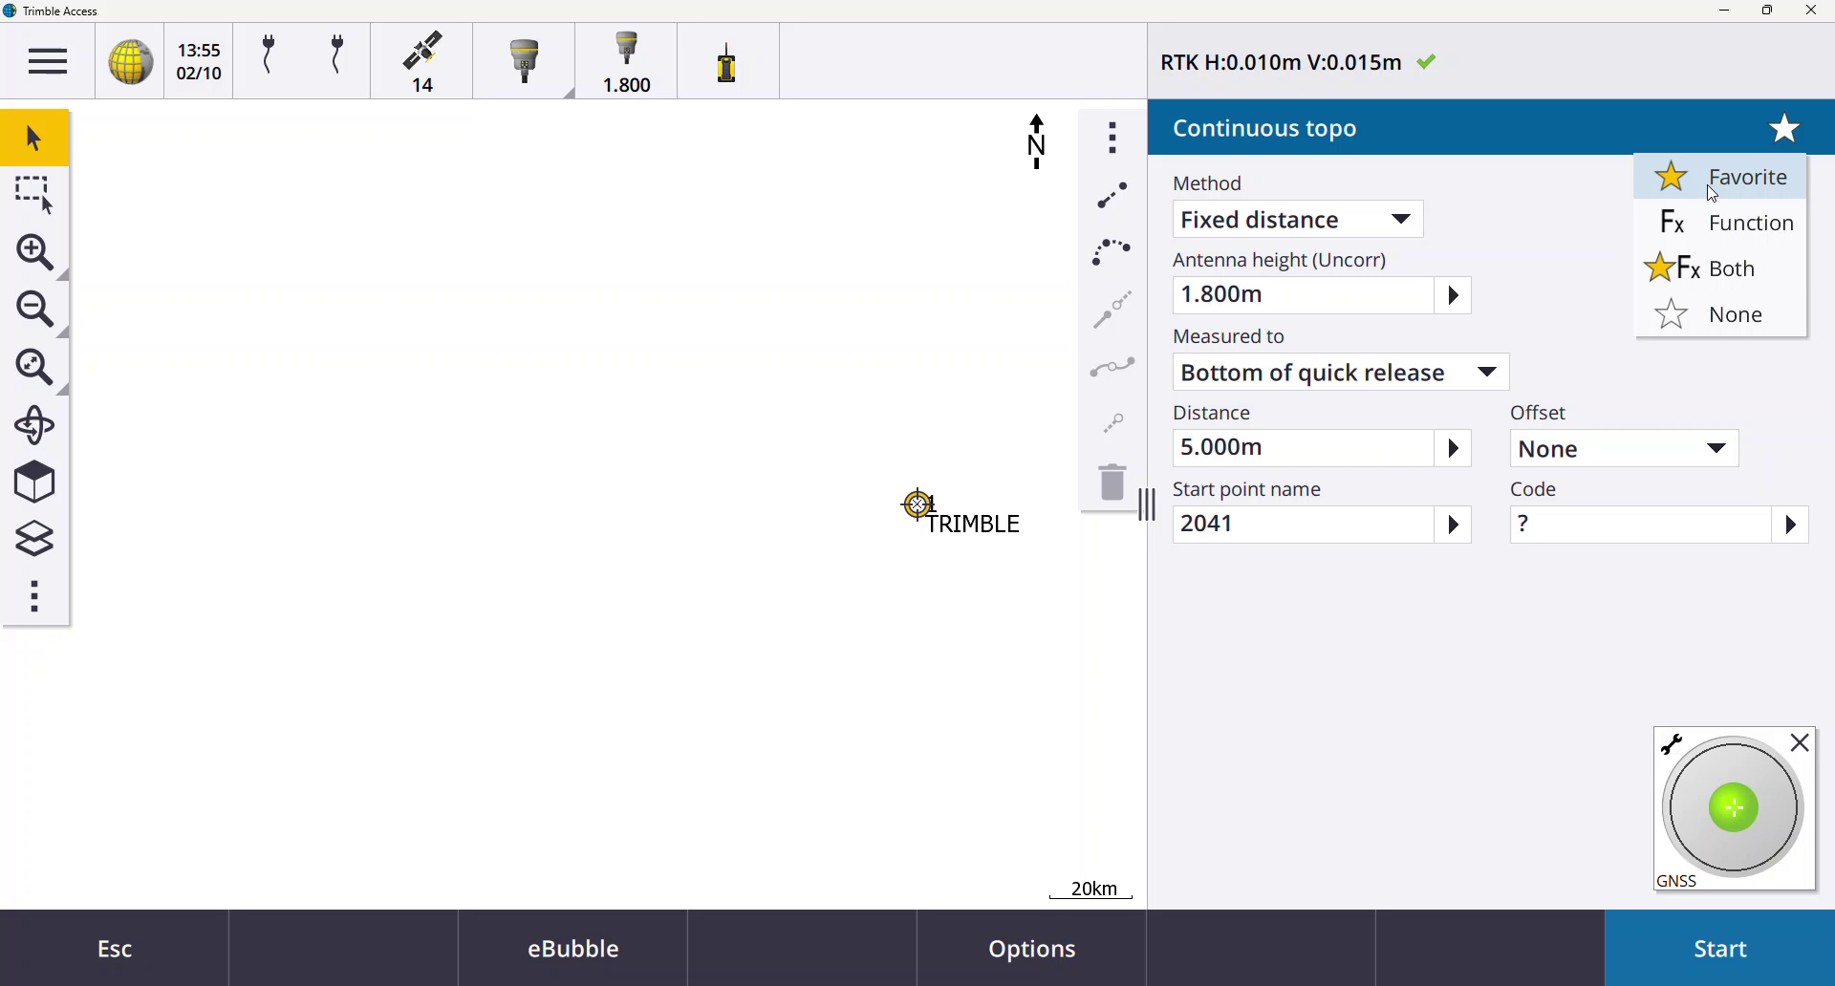
click(1686, 235)
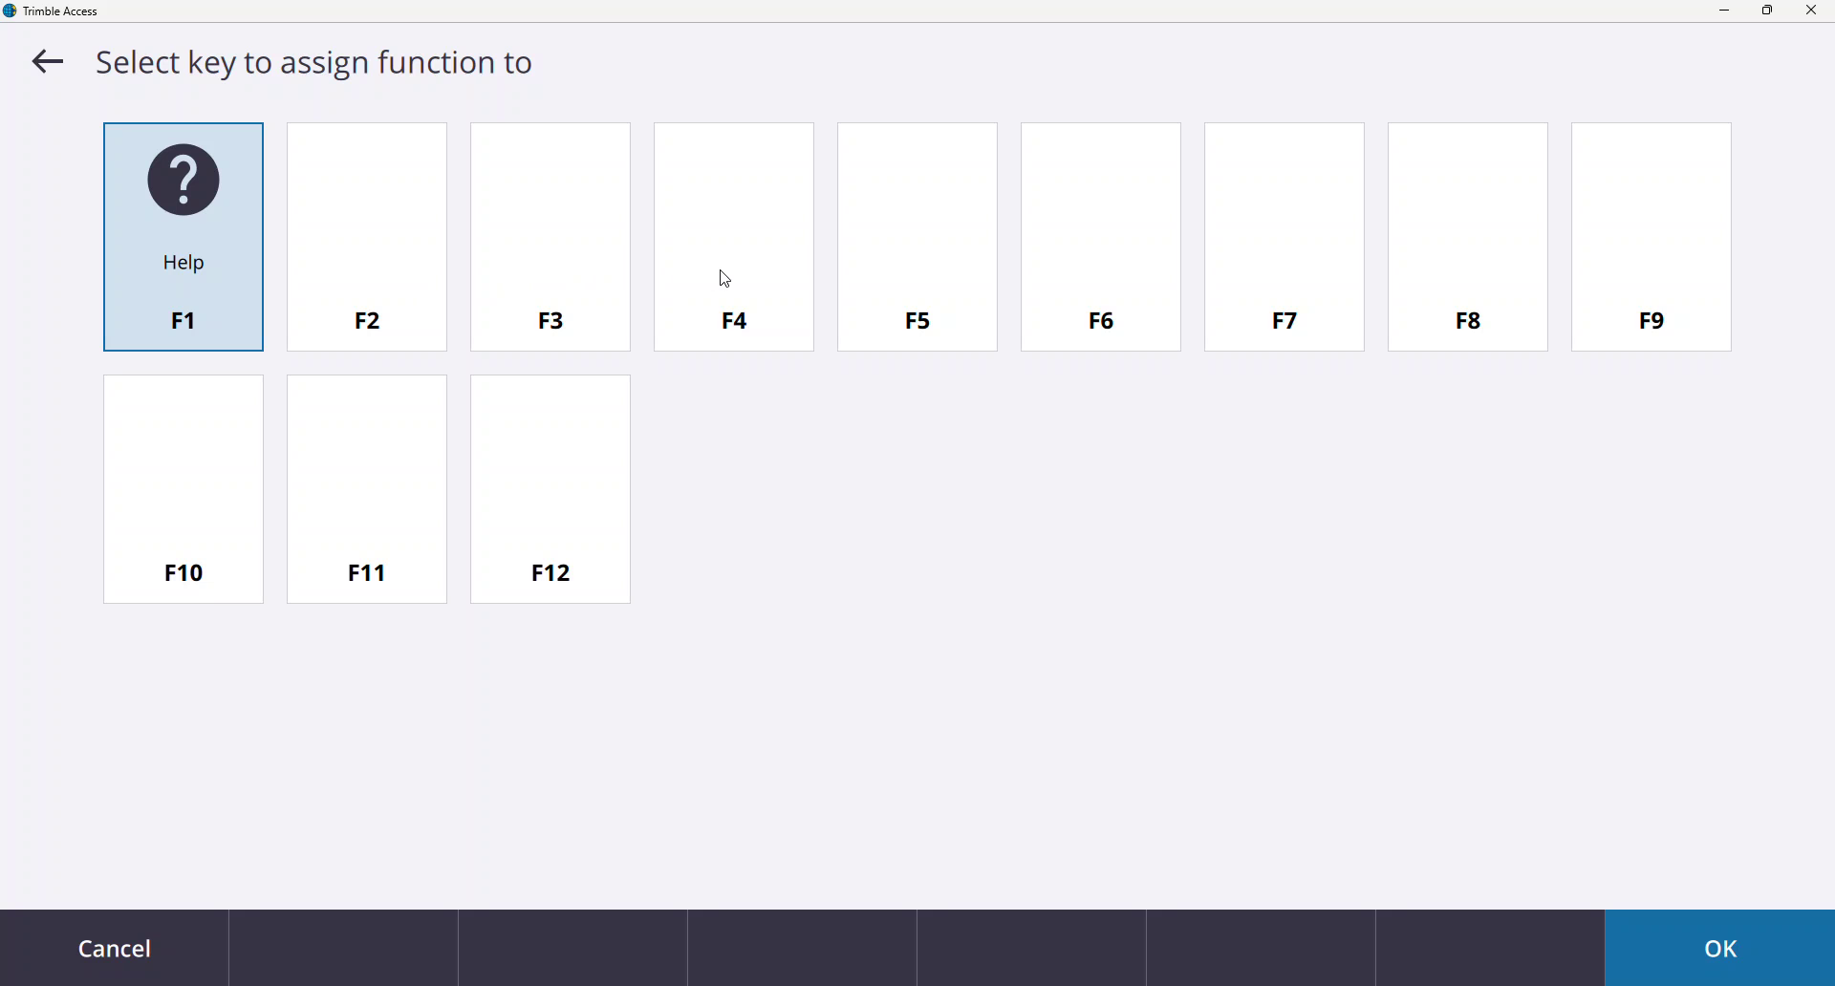
click(53, 69)
Step: Dismiss the favourites list and close the Continuous topo form to return to the map
click(1779, 138)
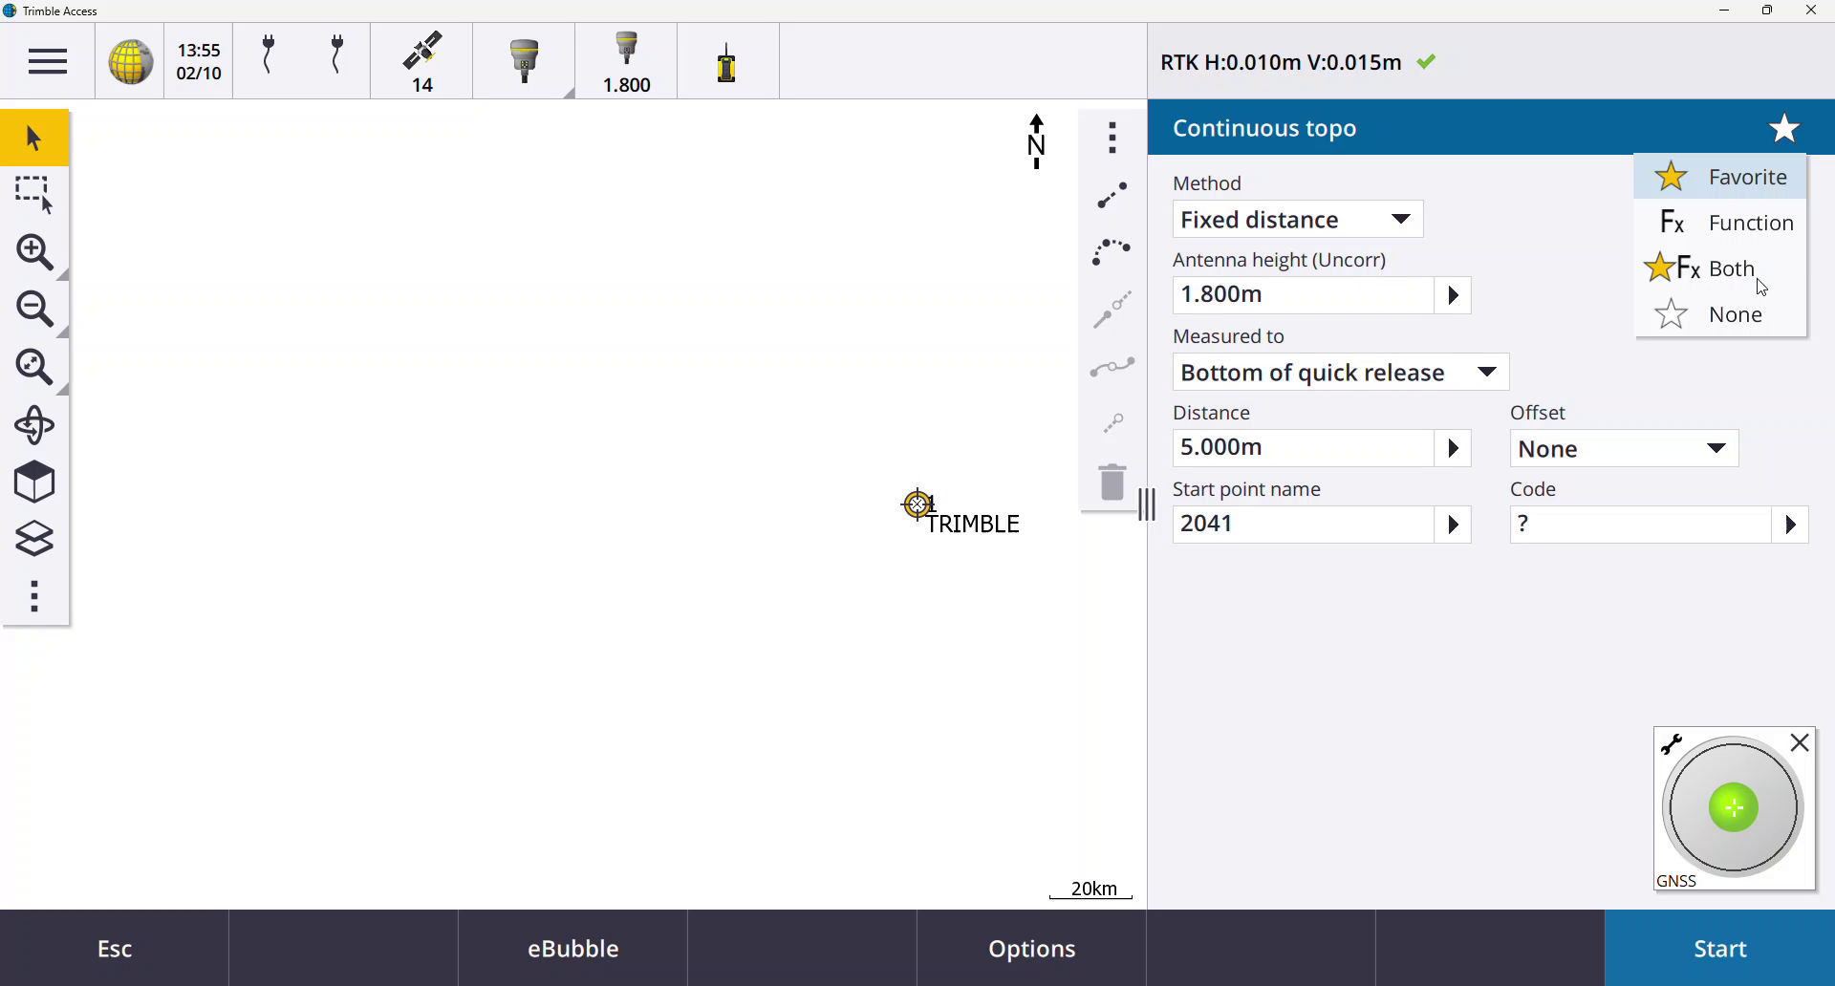
click(1570, 248)
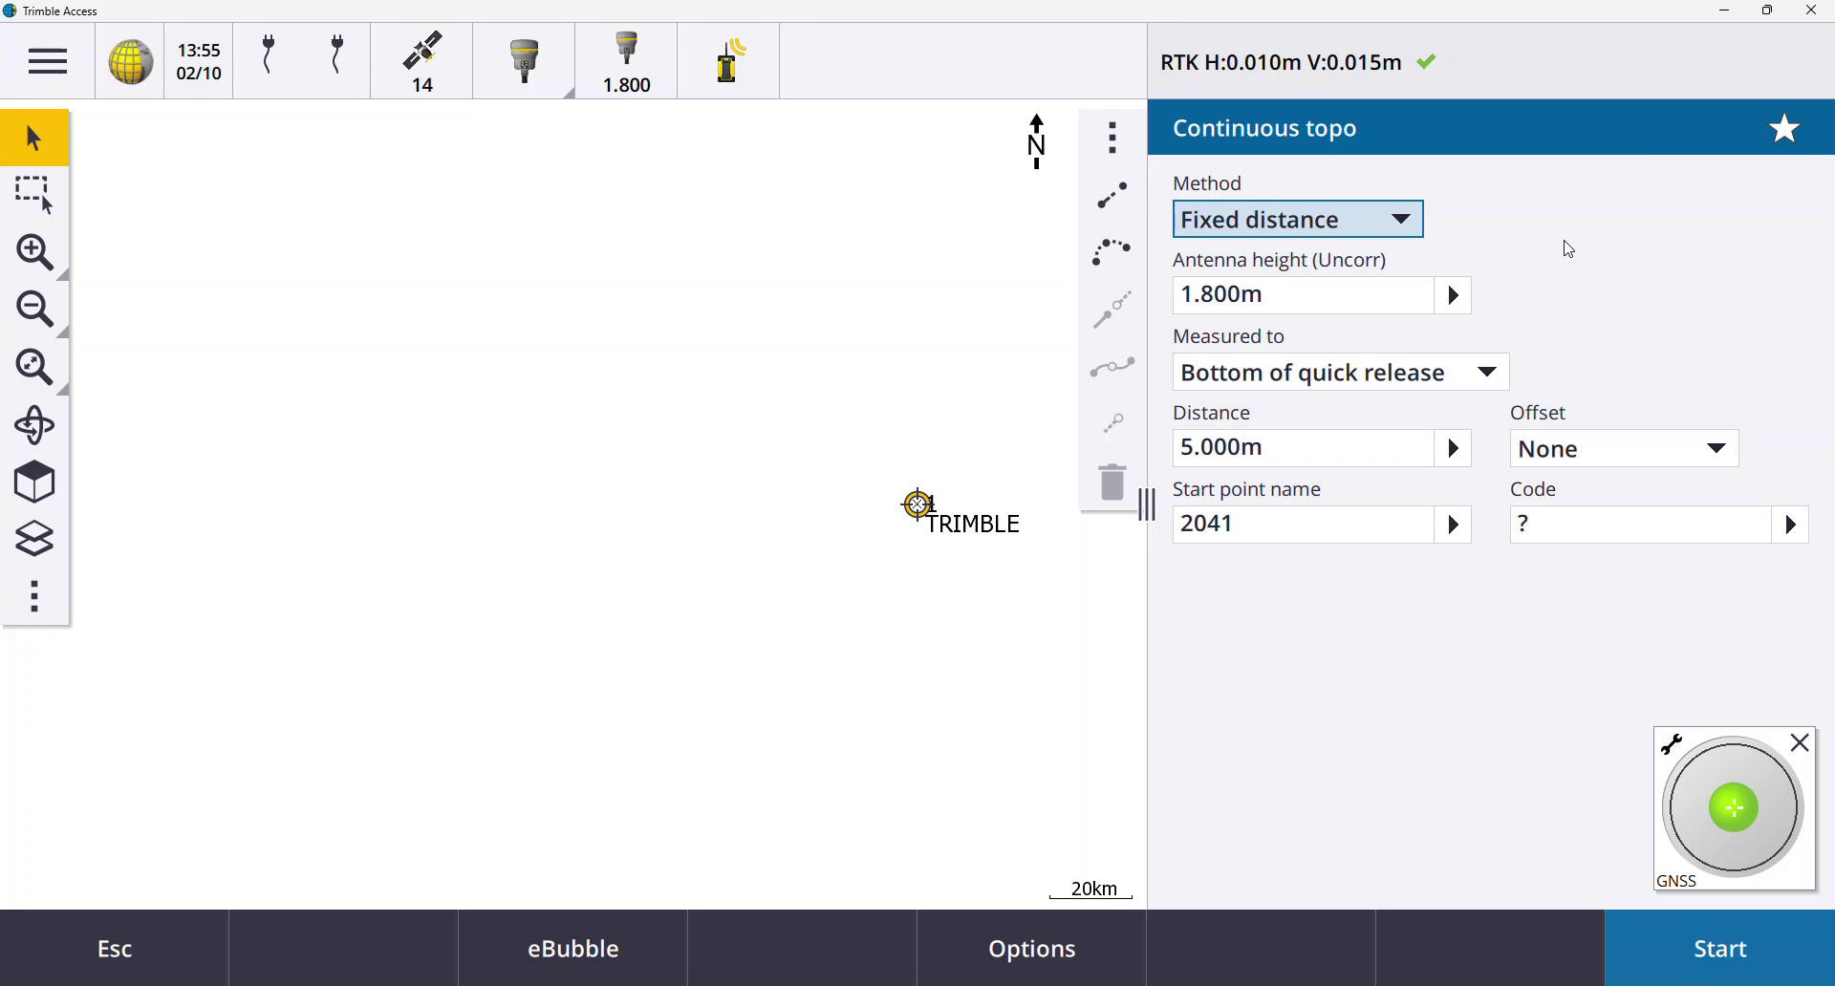
click(167, 950)
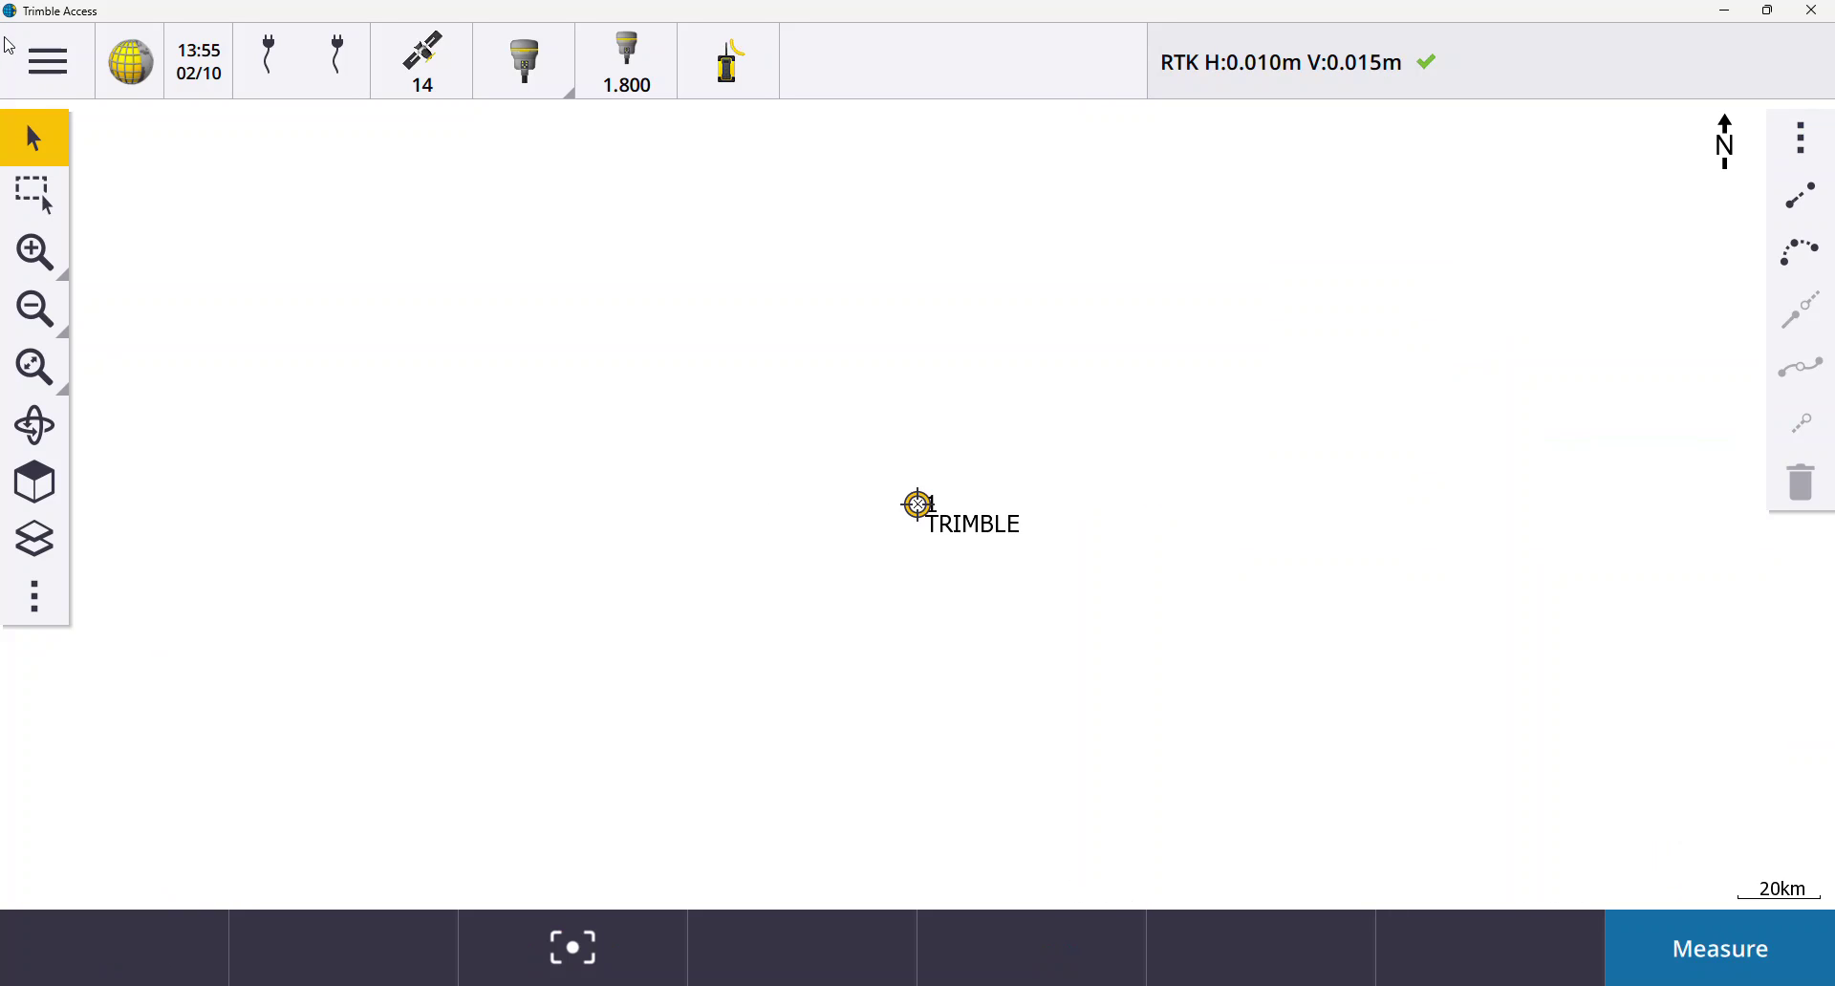
Step: Capture a photo of the yellow Trimble case using the Instrument camera function
click(40, 59)
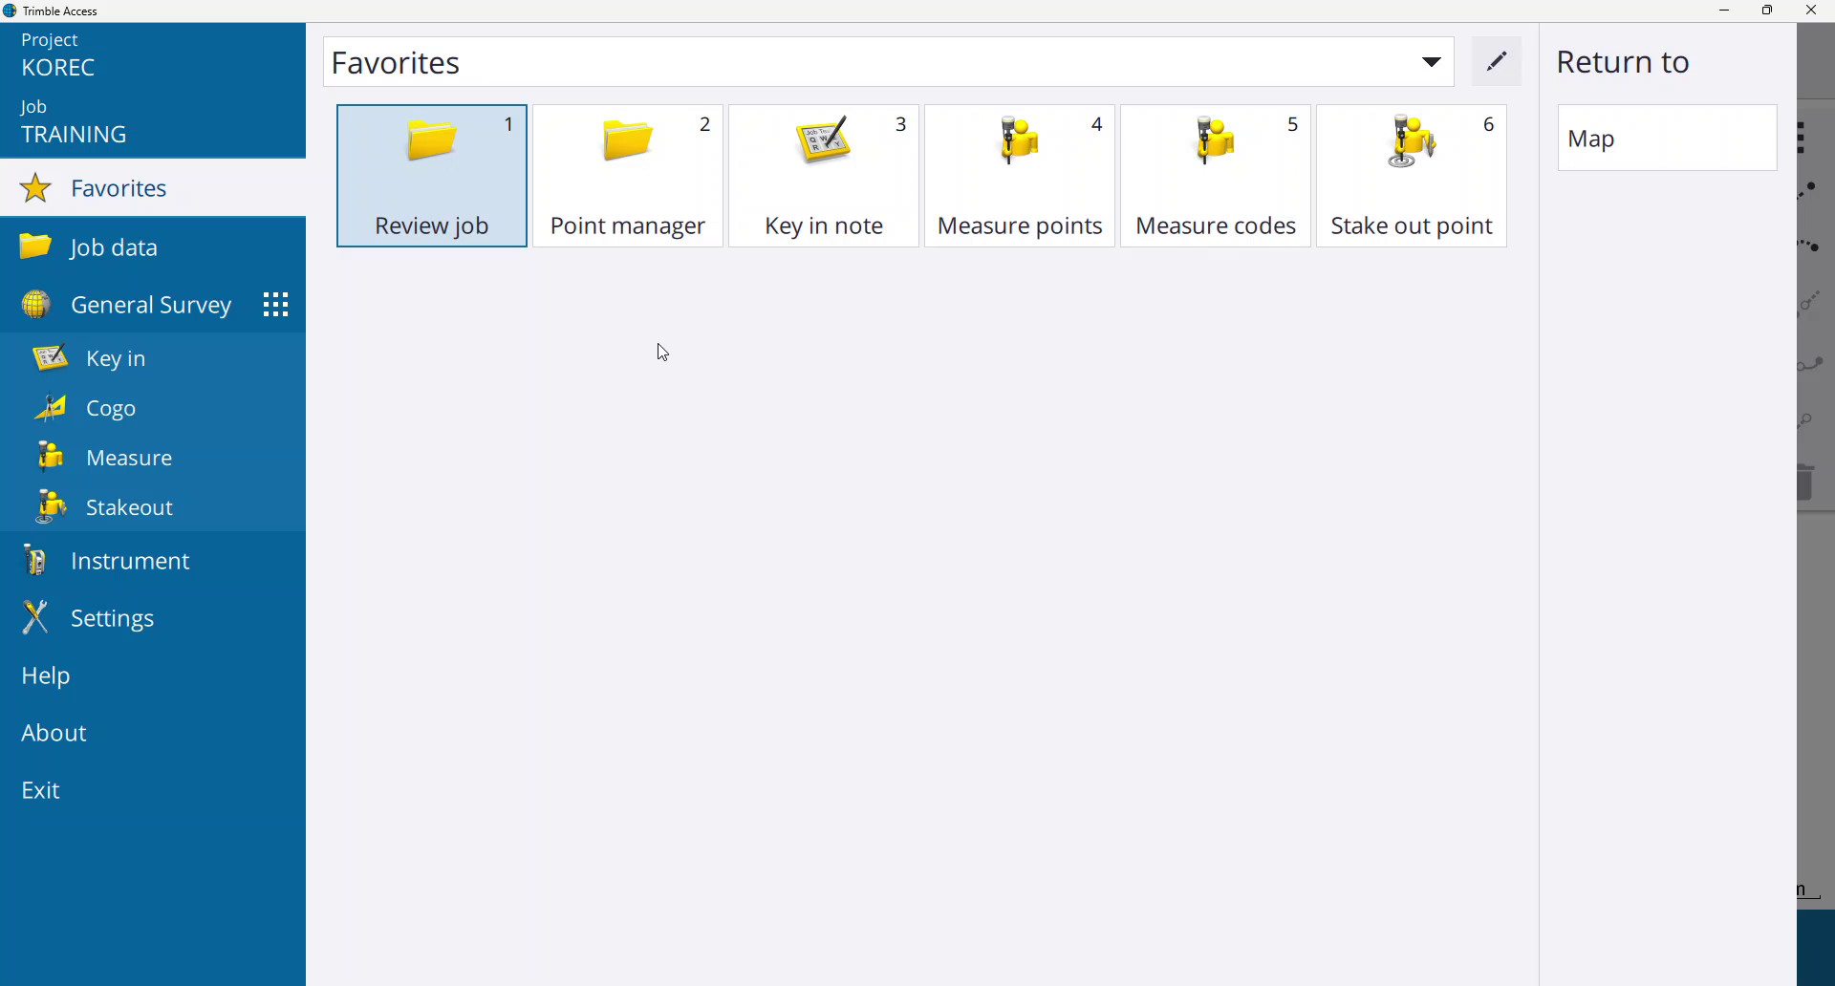
click(1822, 597)
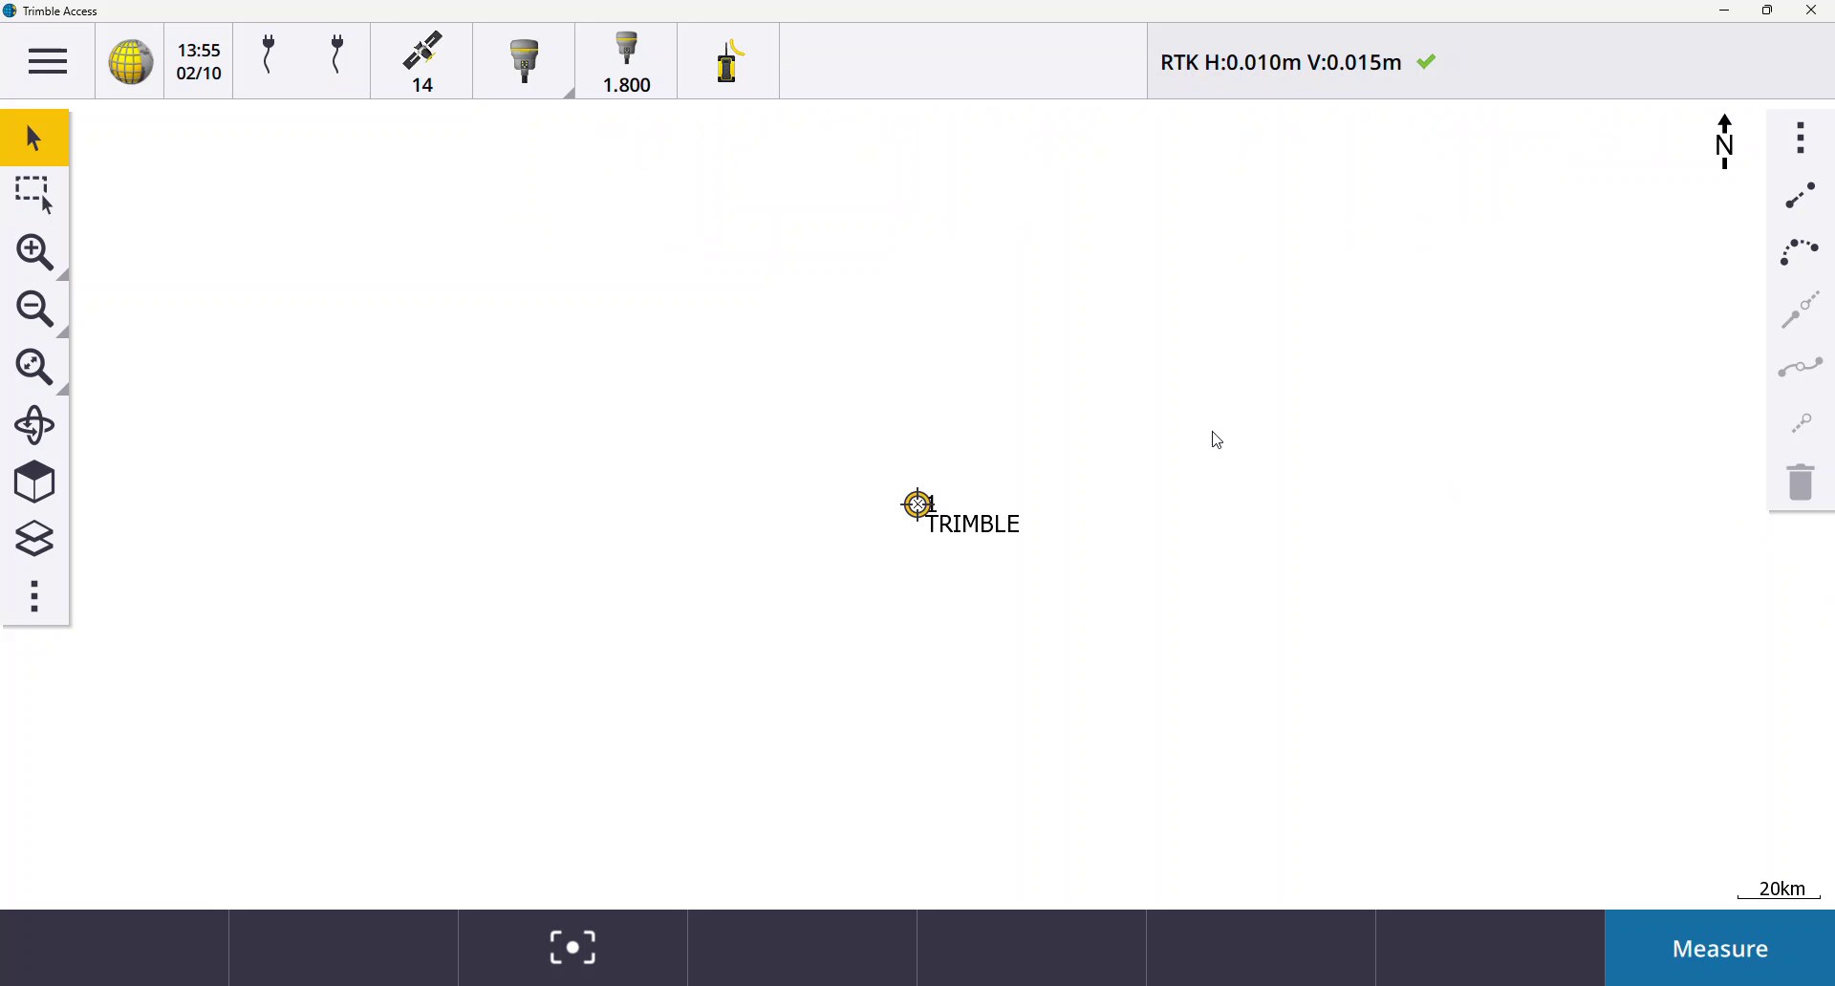
click(70, 80)
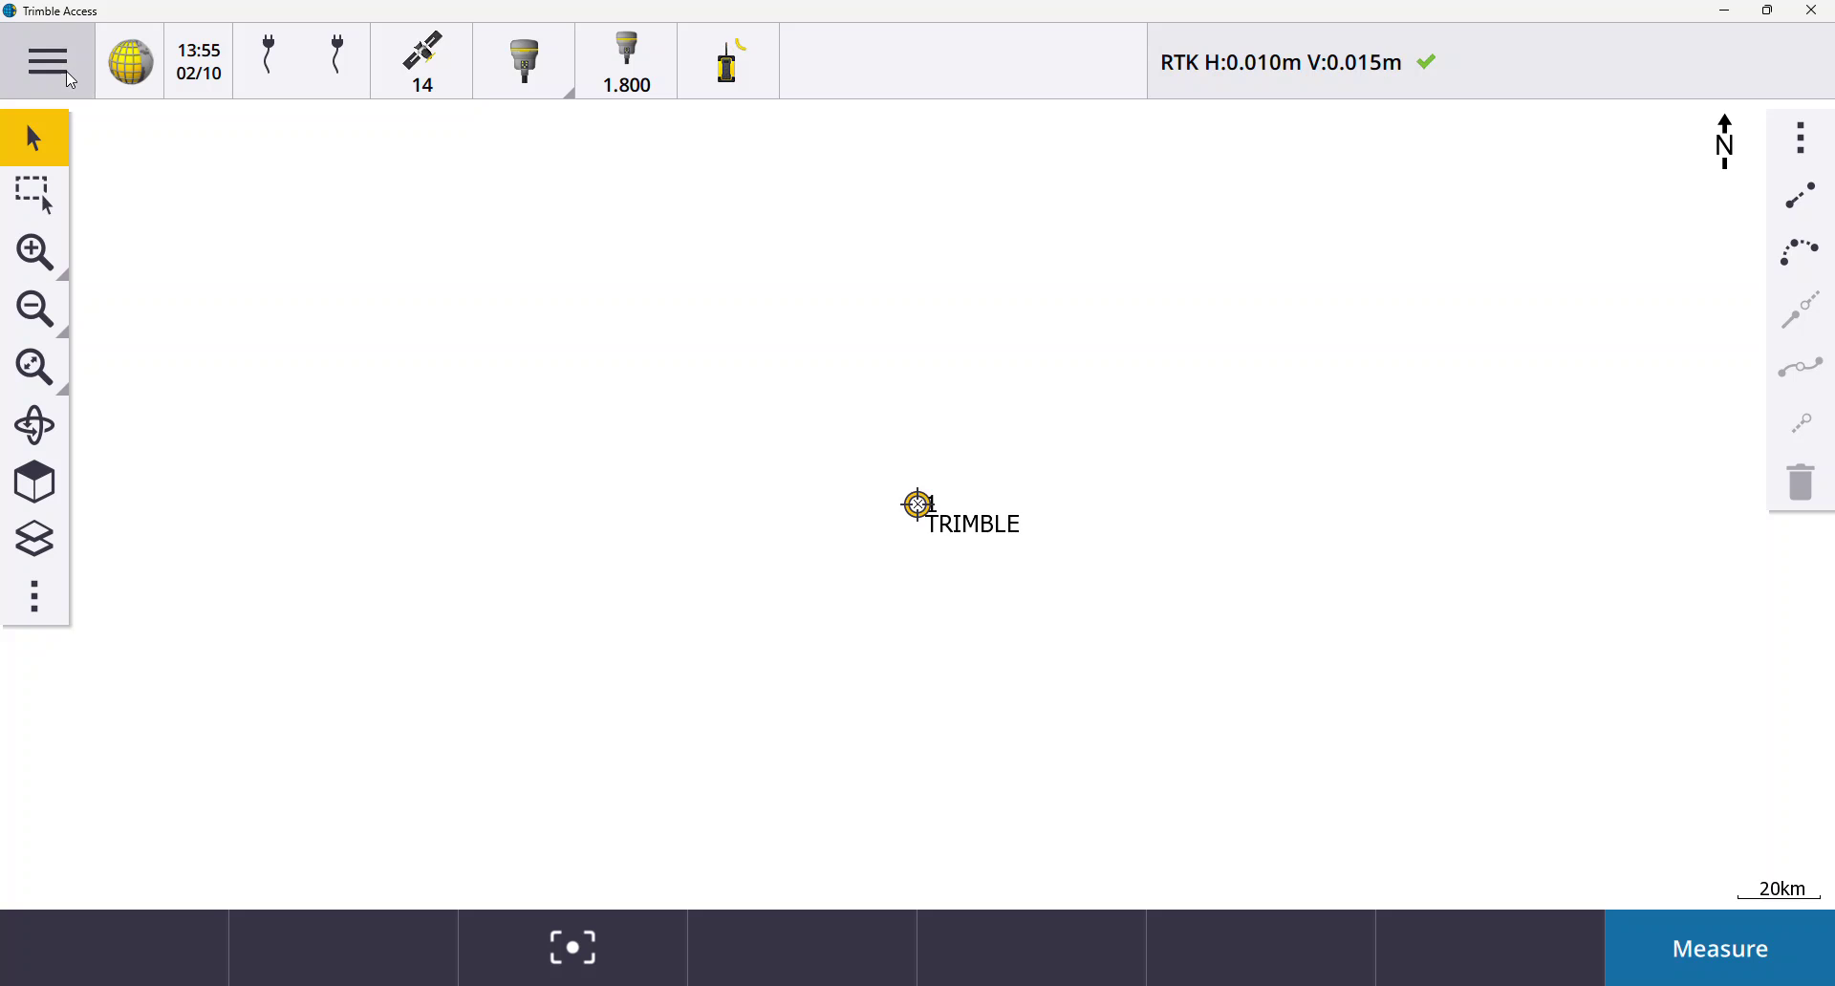
click(139, 569)
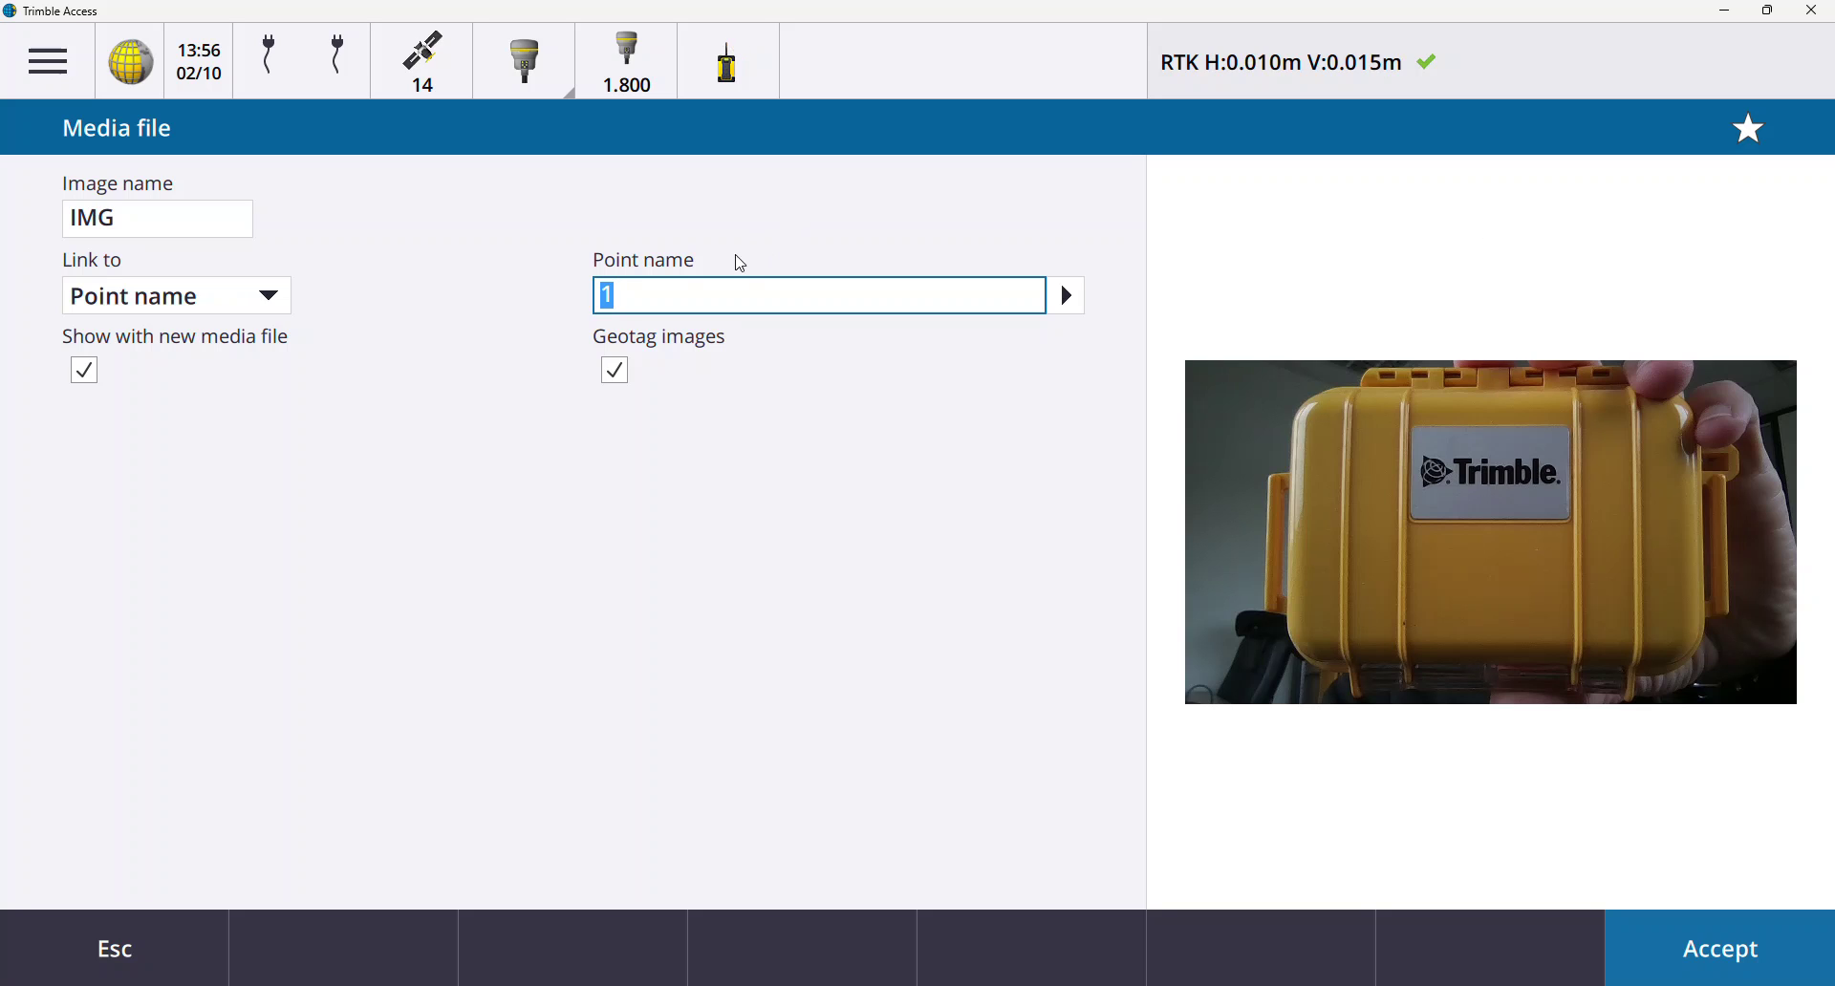
Step: Try renaming the image to TRIMBLE and cycle Link to through Previous point and Next point
click(192, 231)
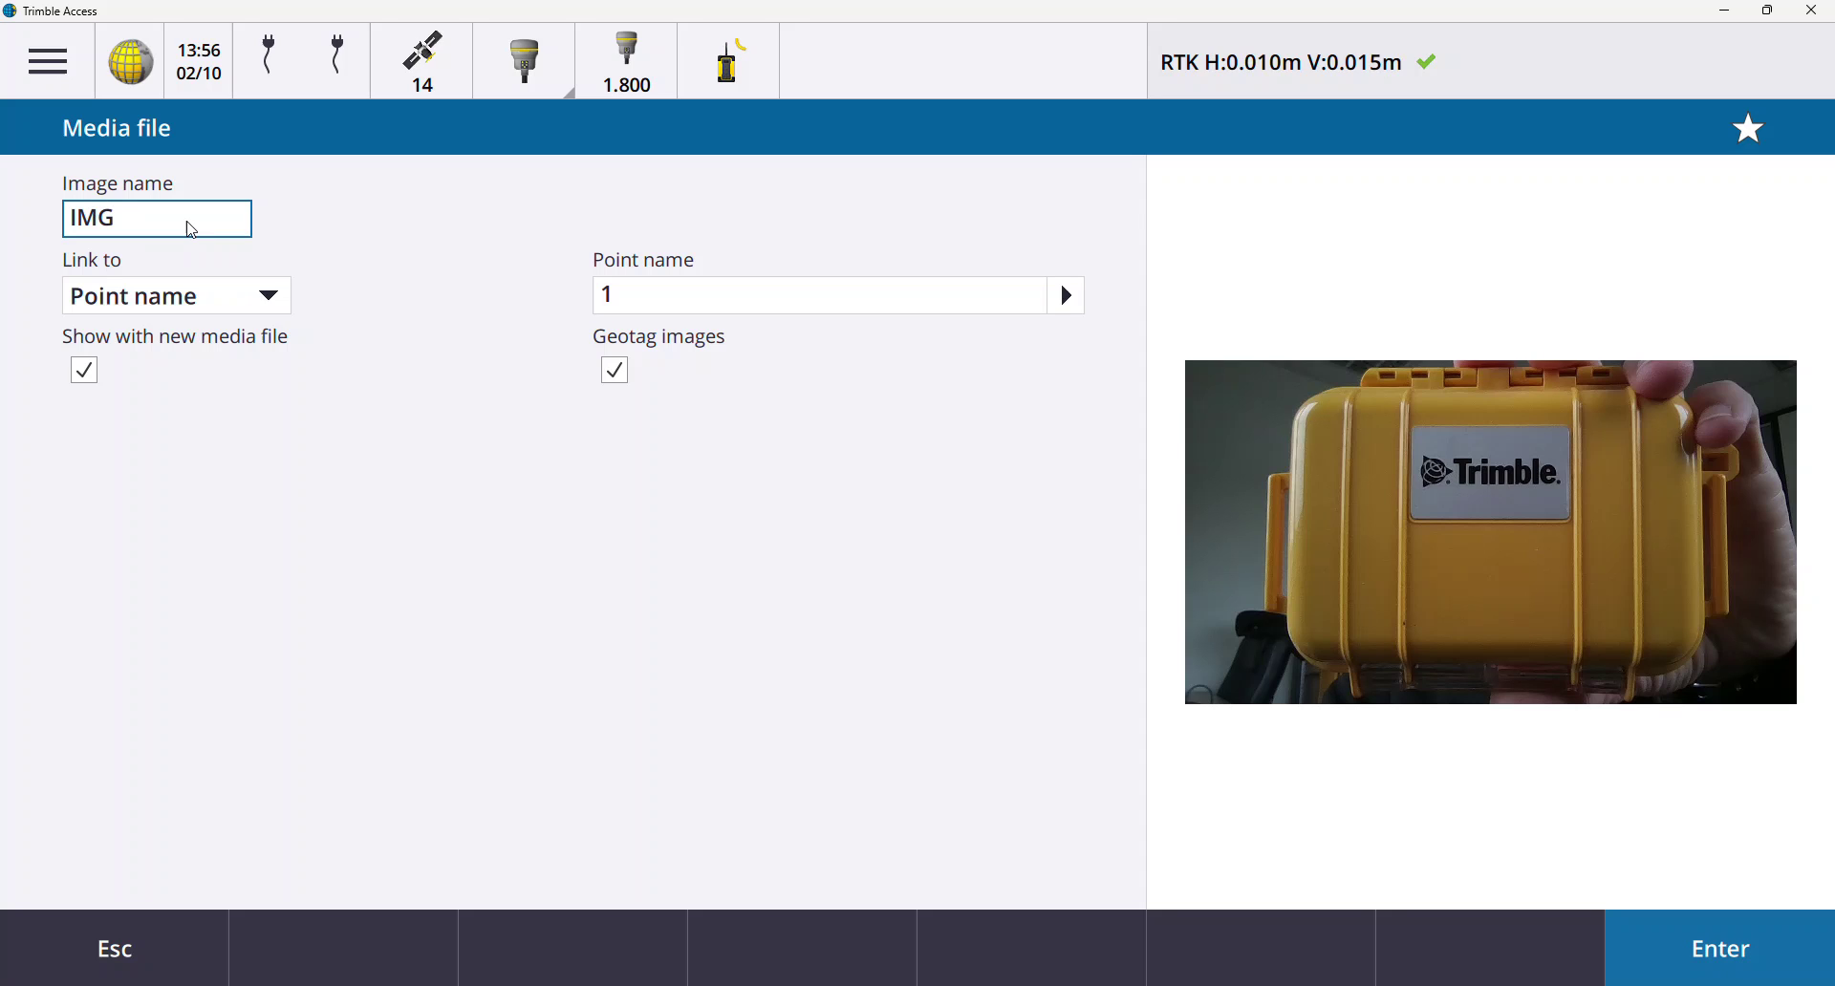
key(BackSpace)
key(BackSpace)
key(BackSpace)
text(TRIMBLE)
click(265, 309)
click(260, 412)
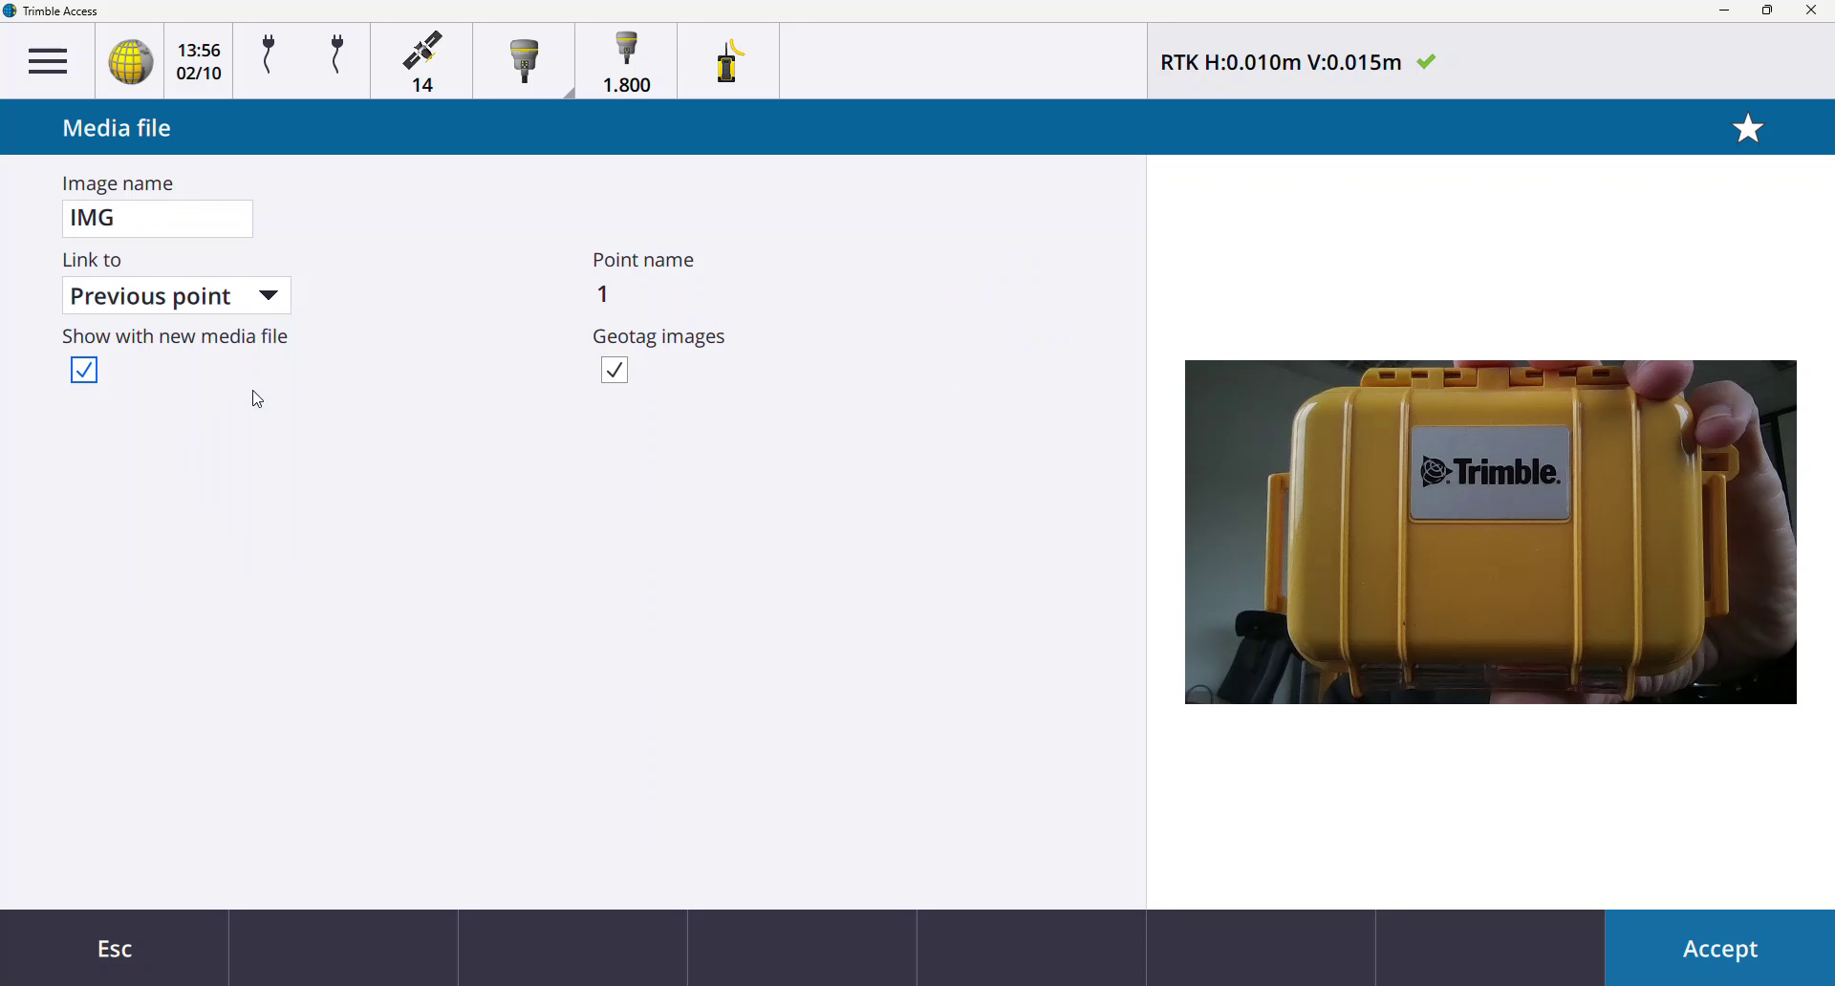
click(285, 307)
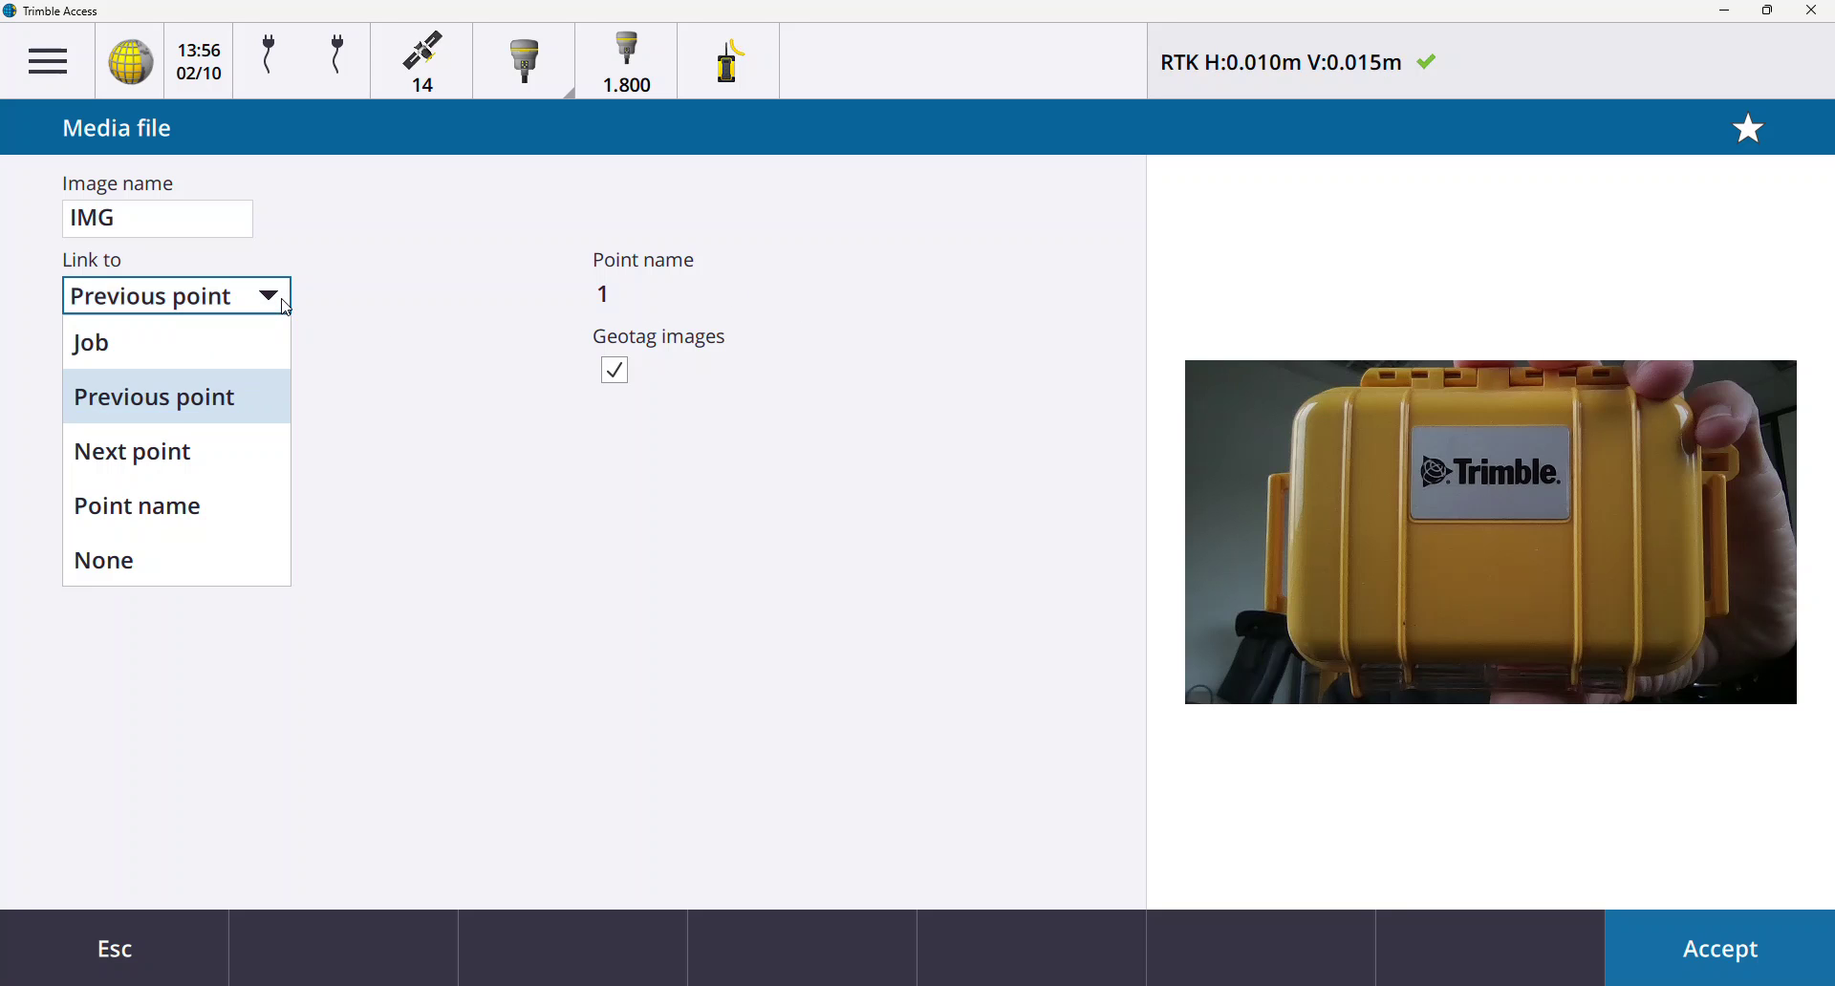
click(258, 454)
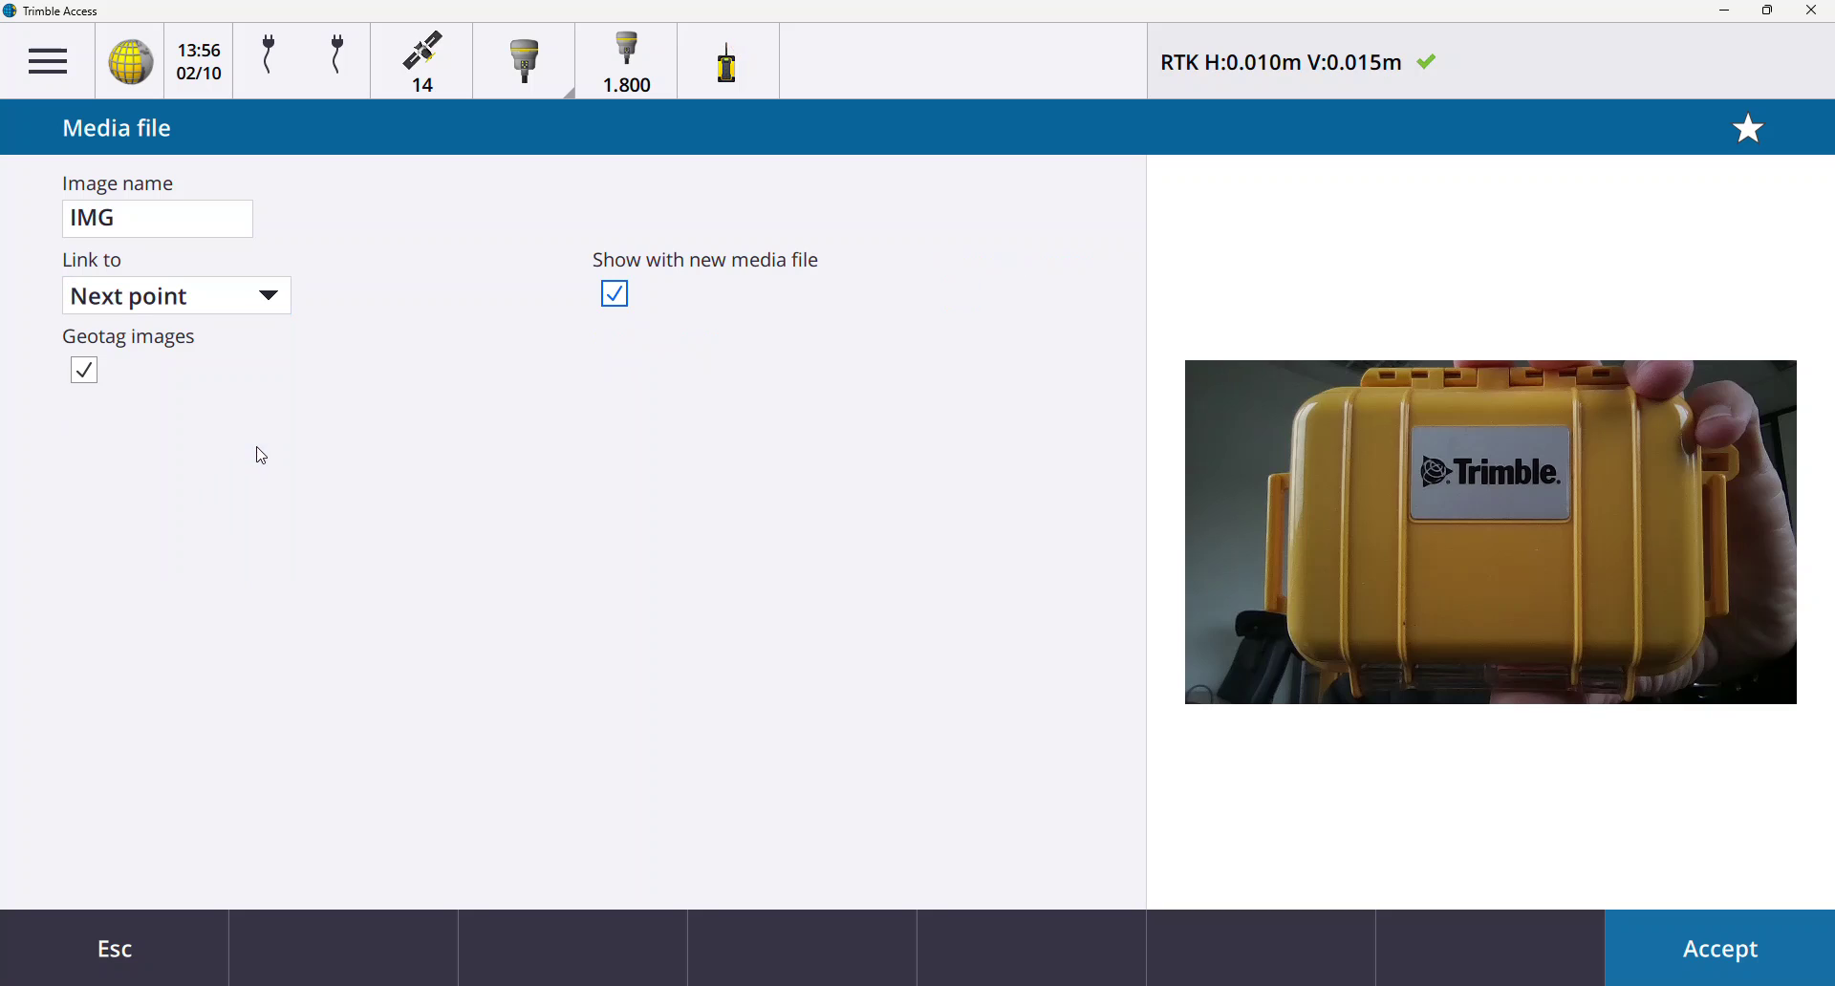
Step: Link the photo by point name, choosing point 1 from the job's point list
click(277, 314)
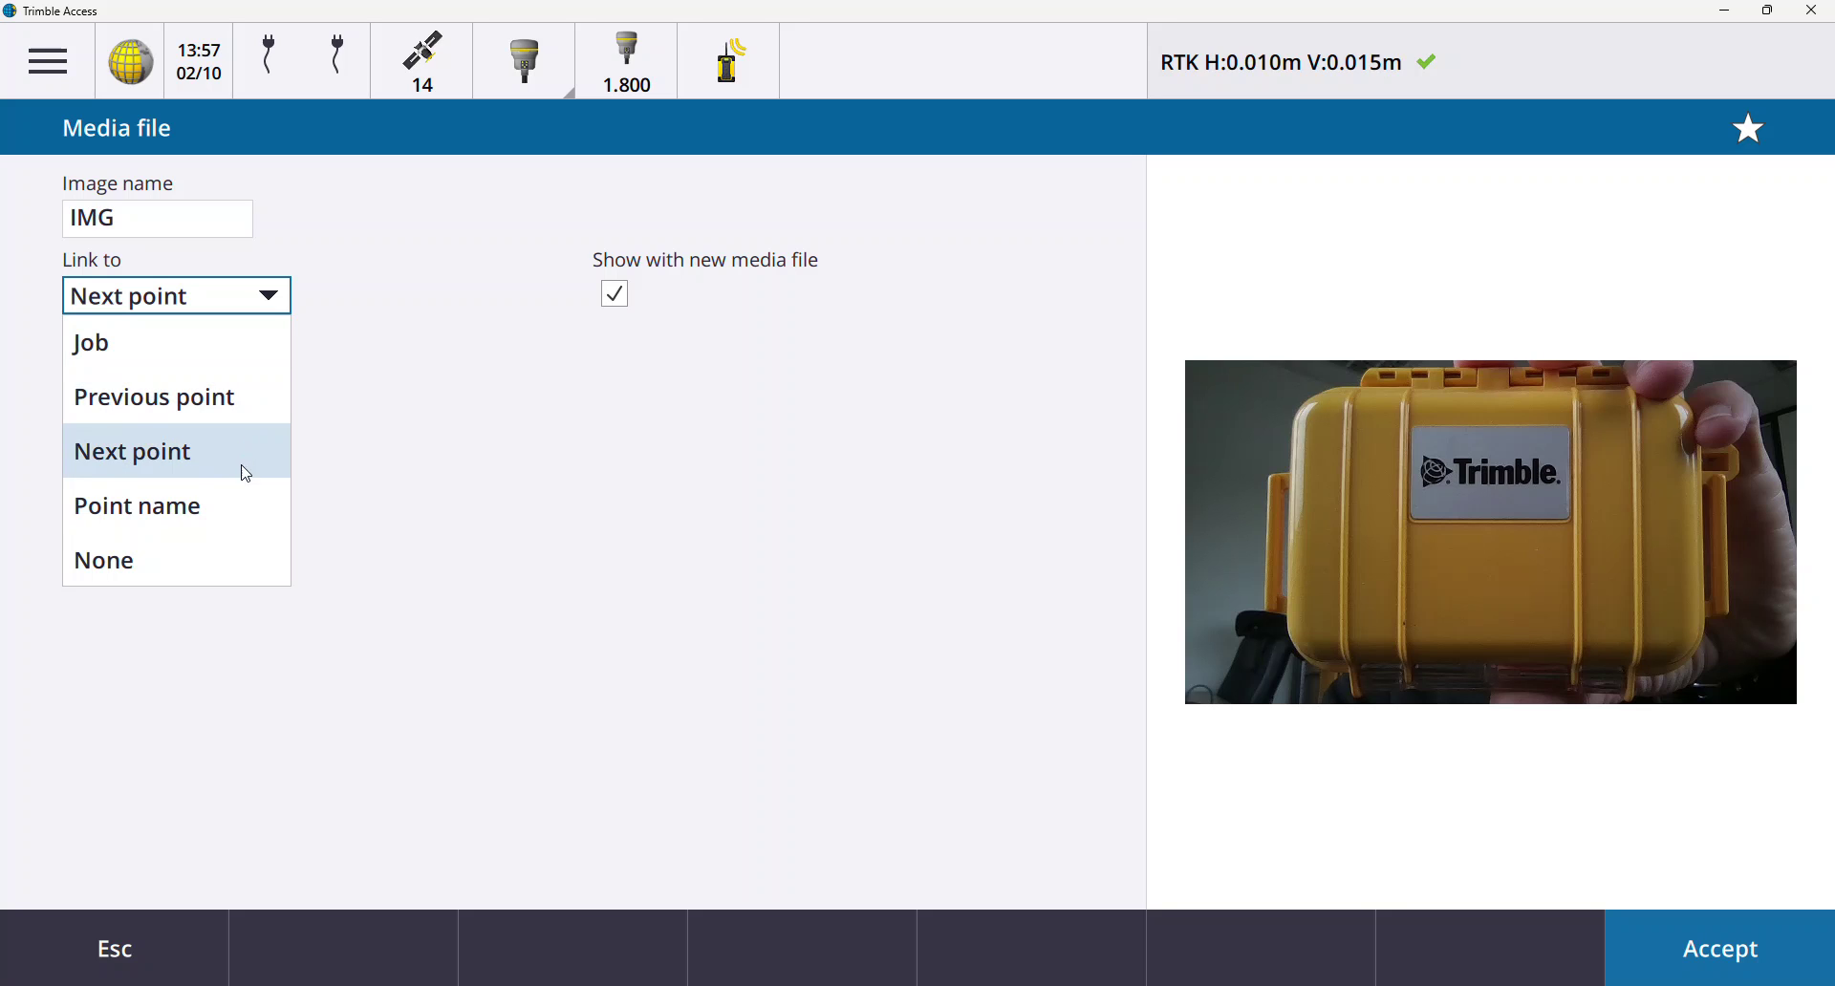
click(242, 504)
click(1071, 303)
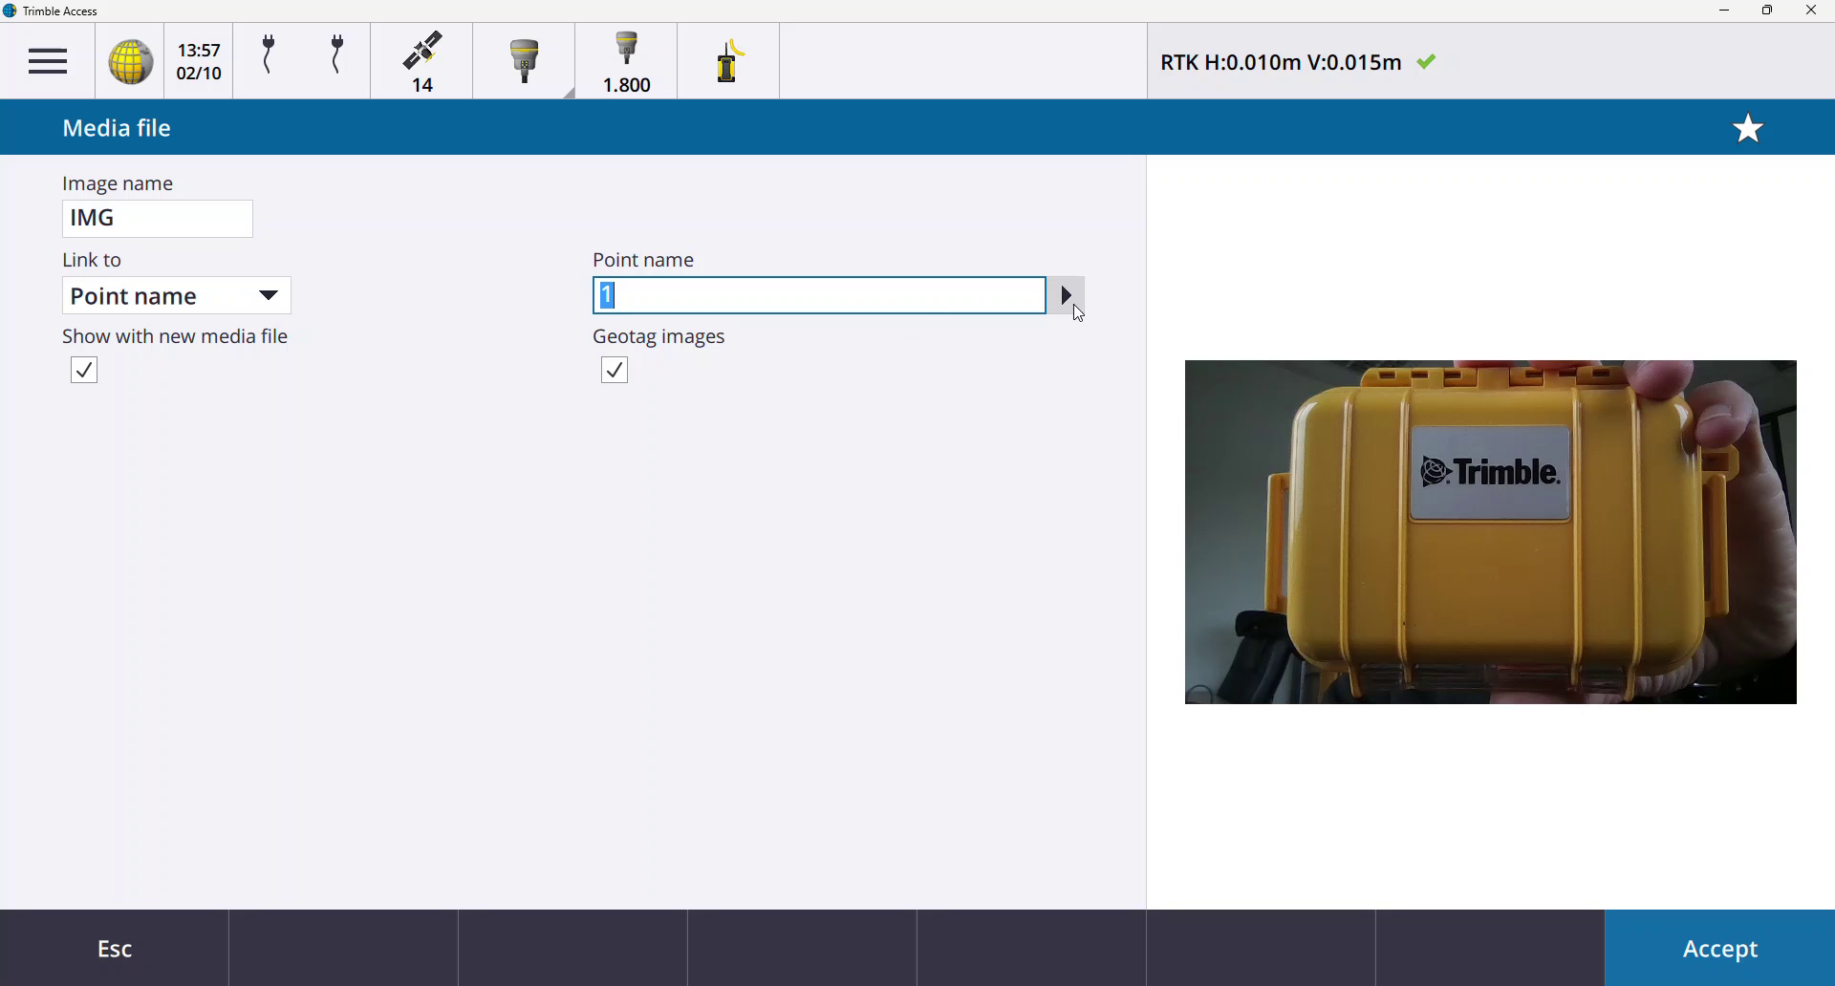
click(1014, 286)
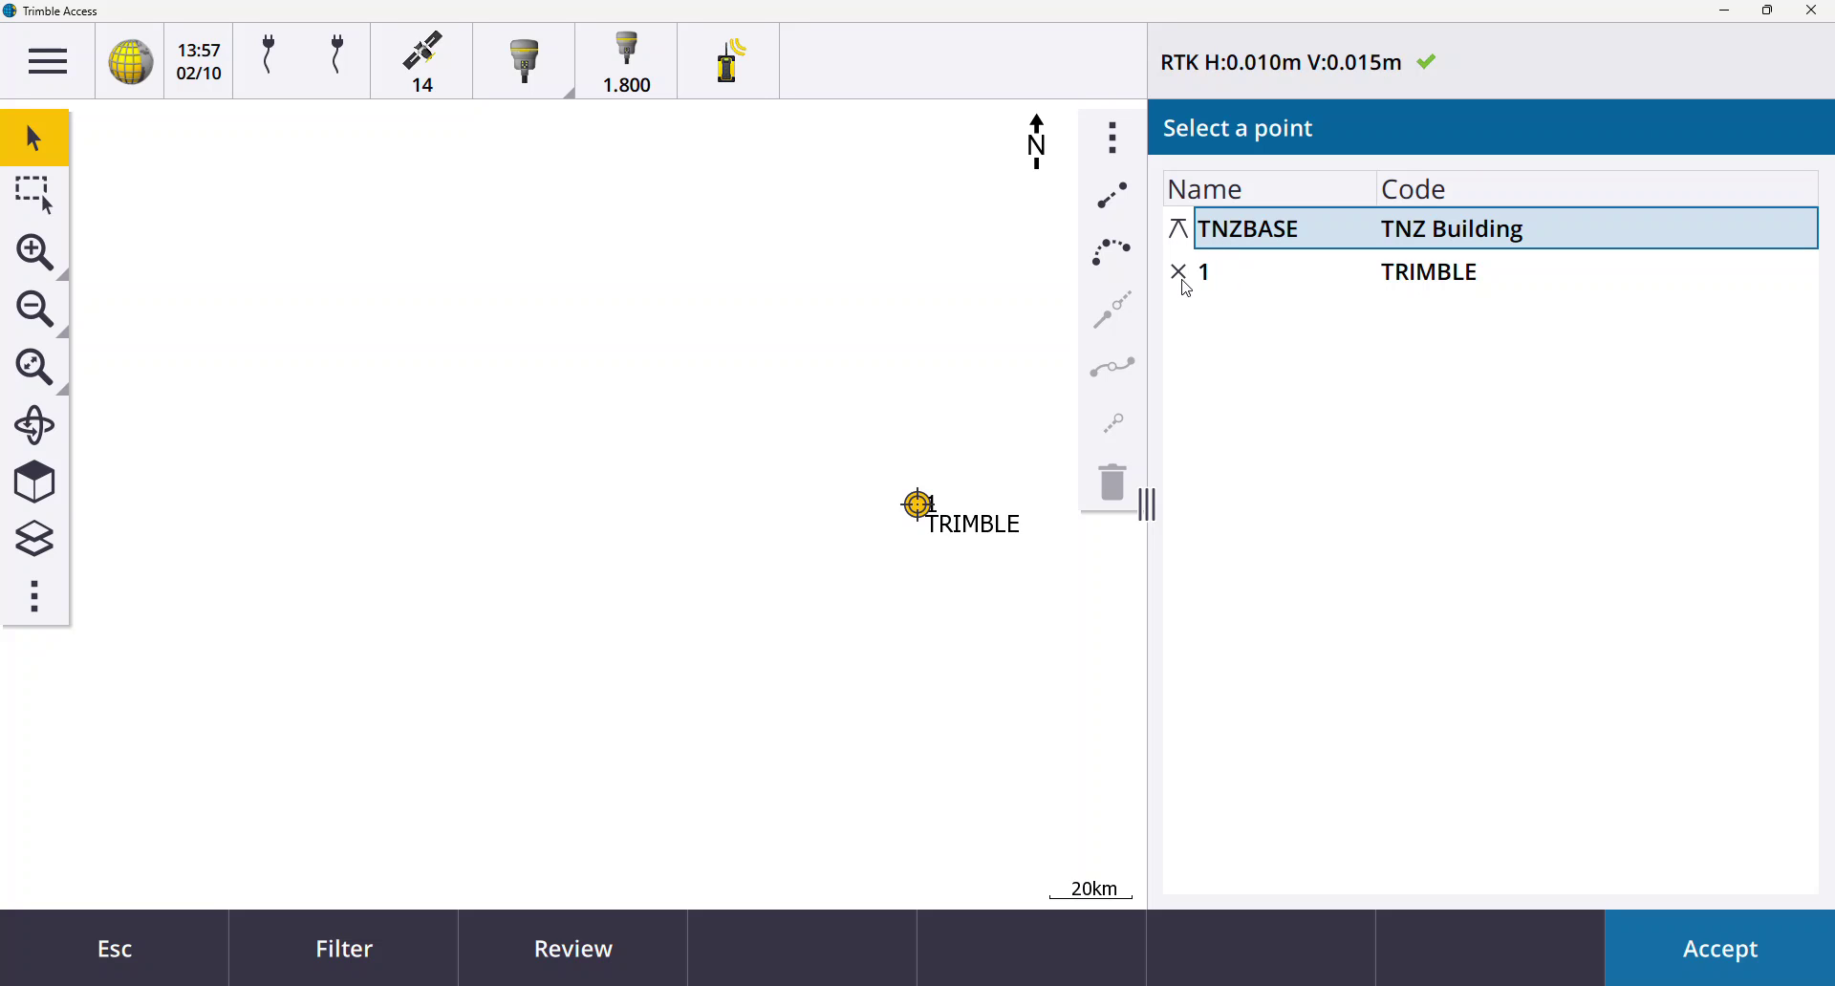
click(117, 968)
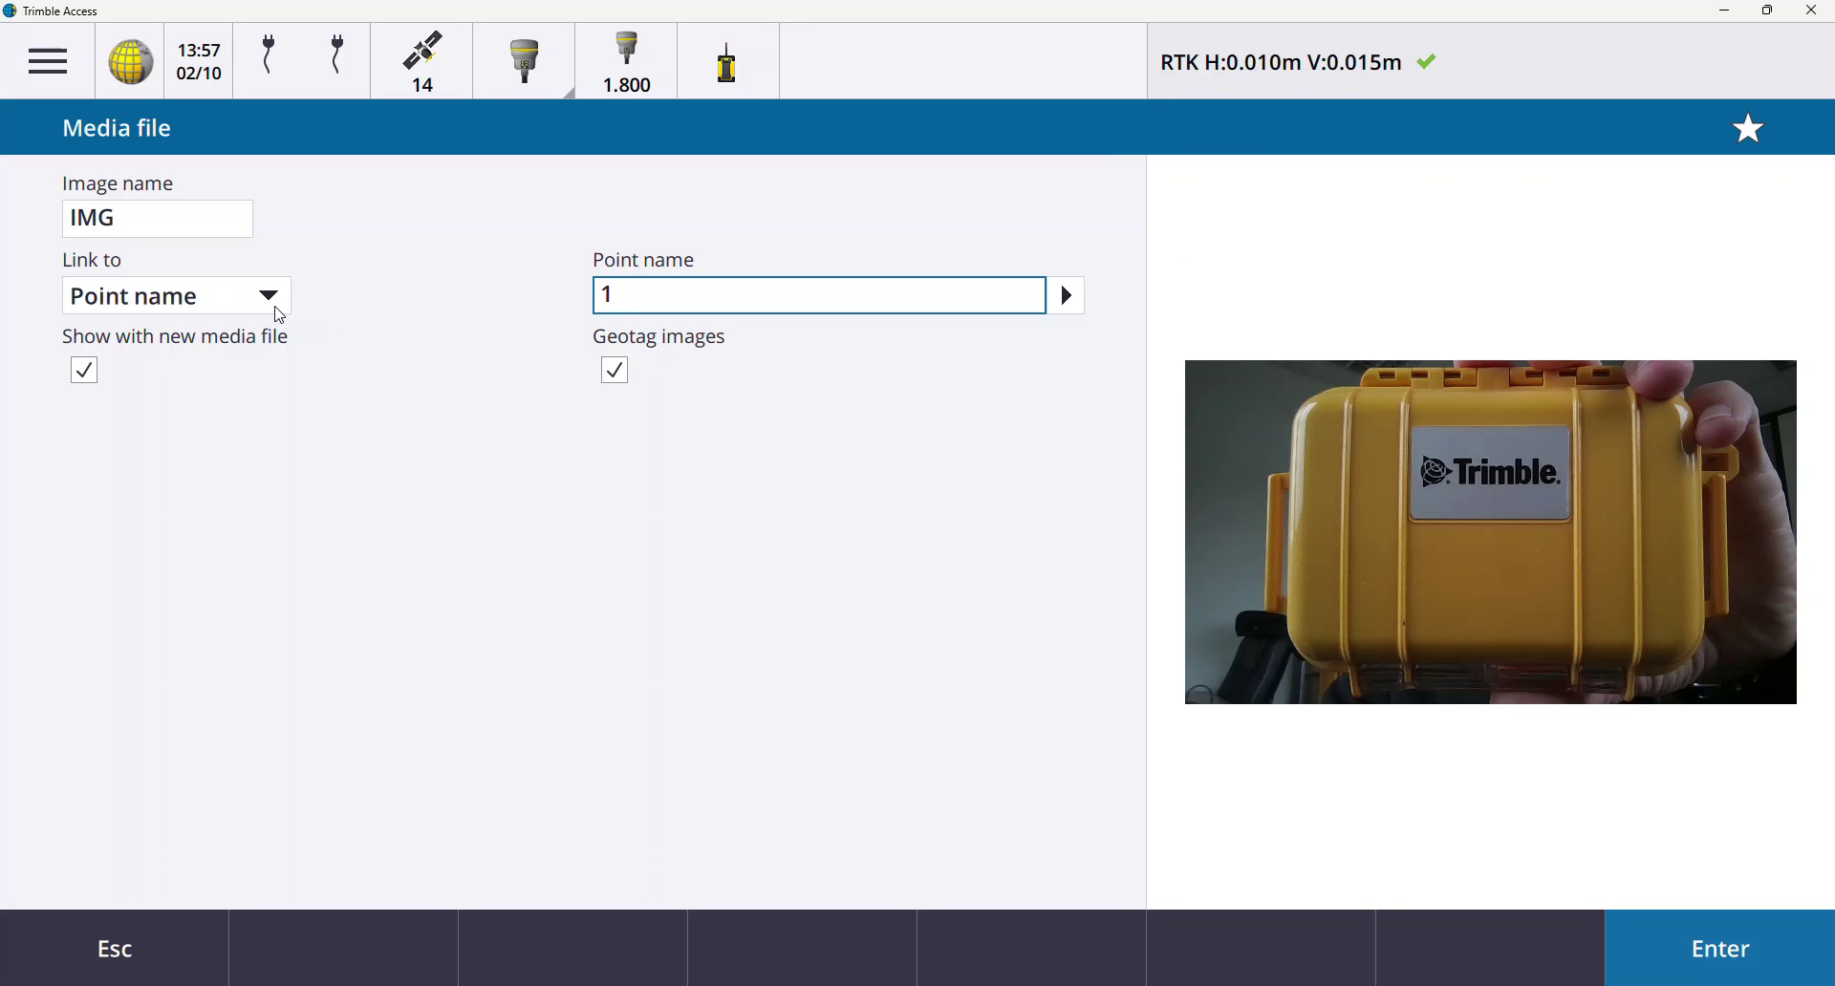
click(278, 301)
Step: Set Link to Previous point and accept the IMG media file
click(273, 409)
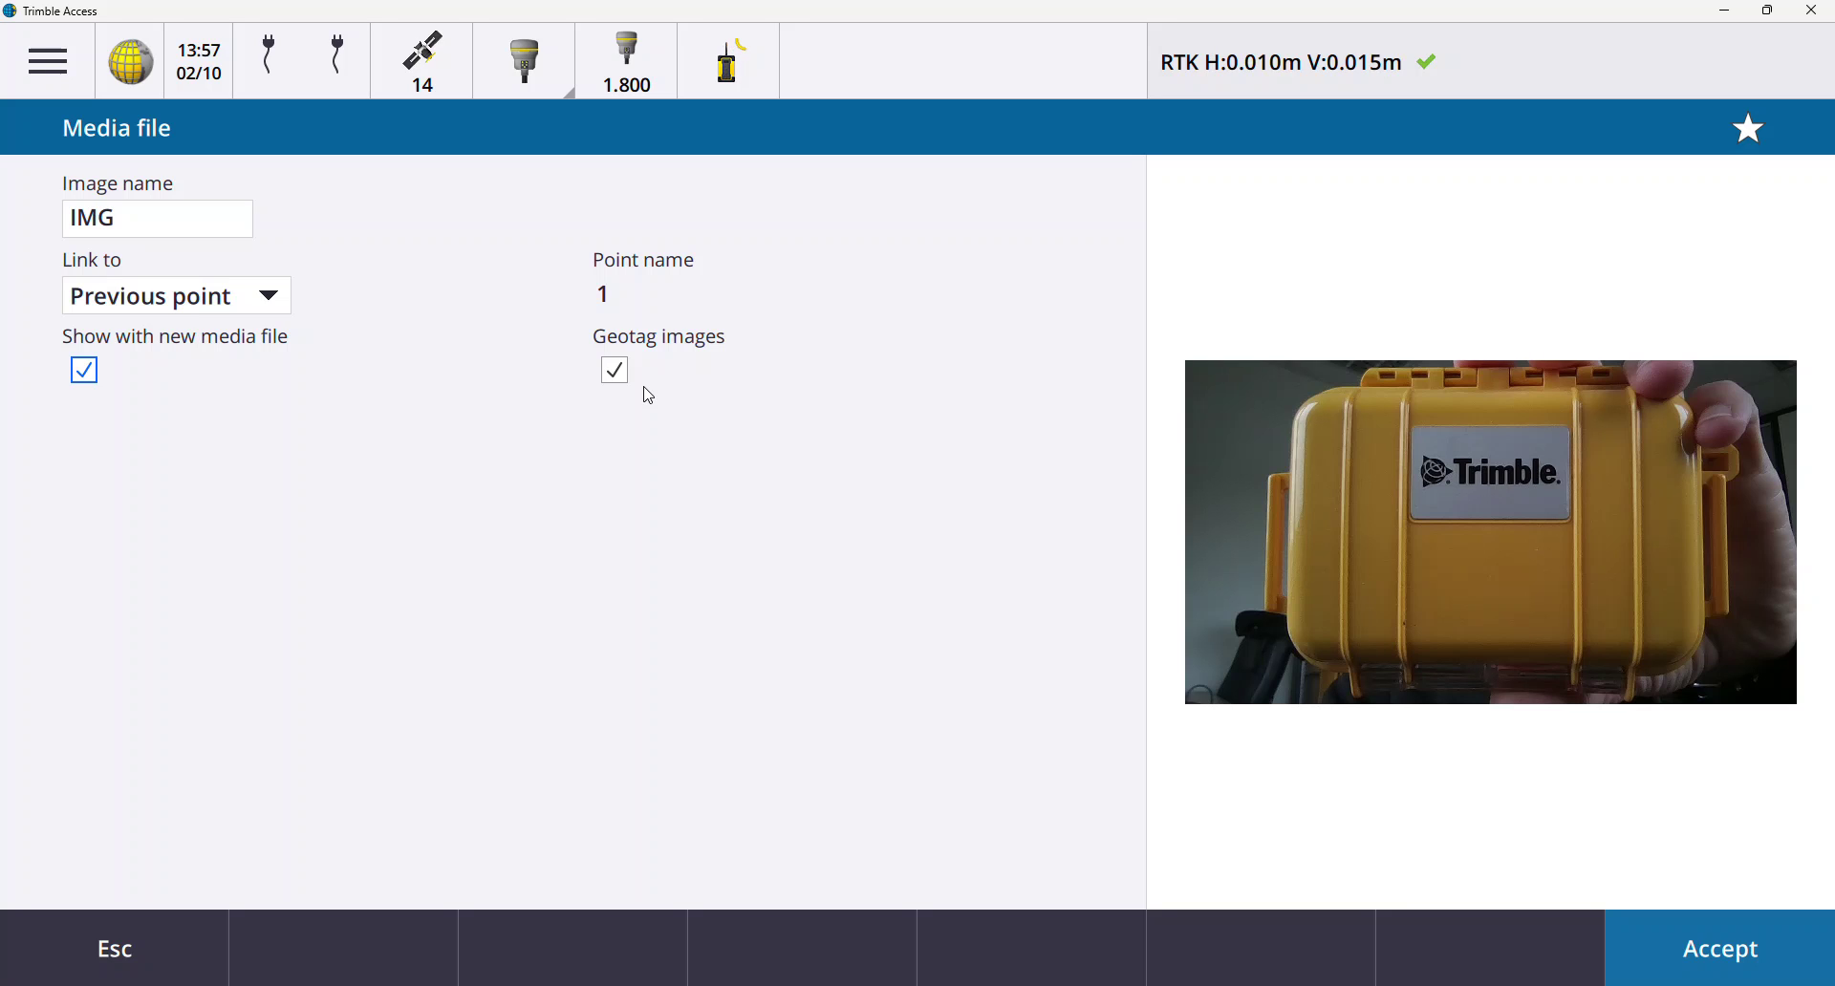
click(1711, 975)
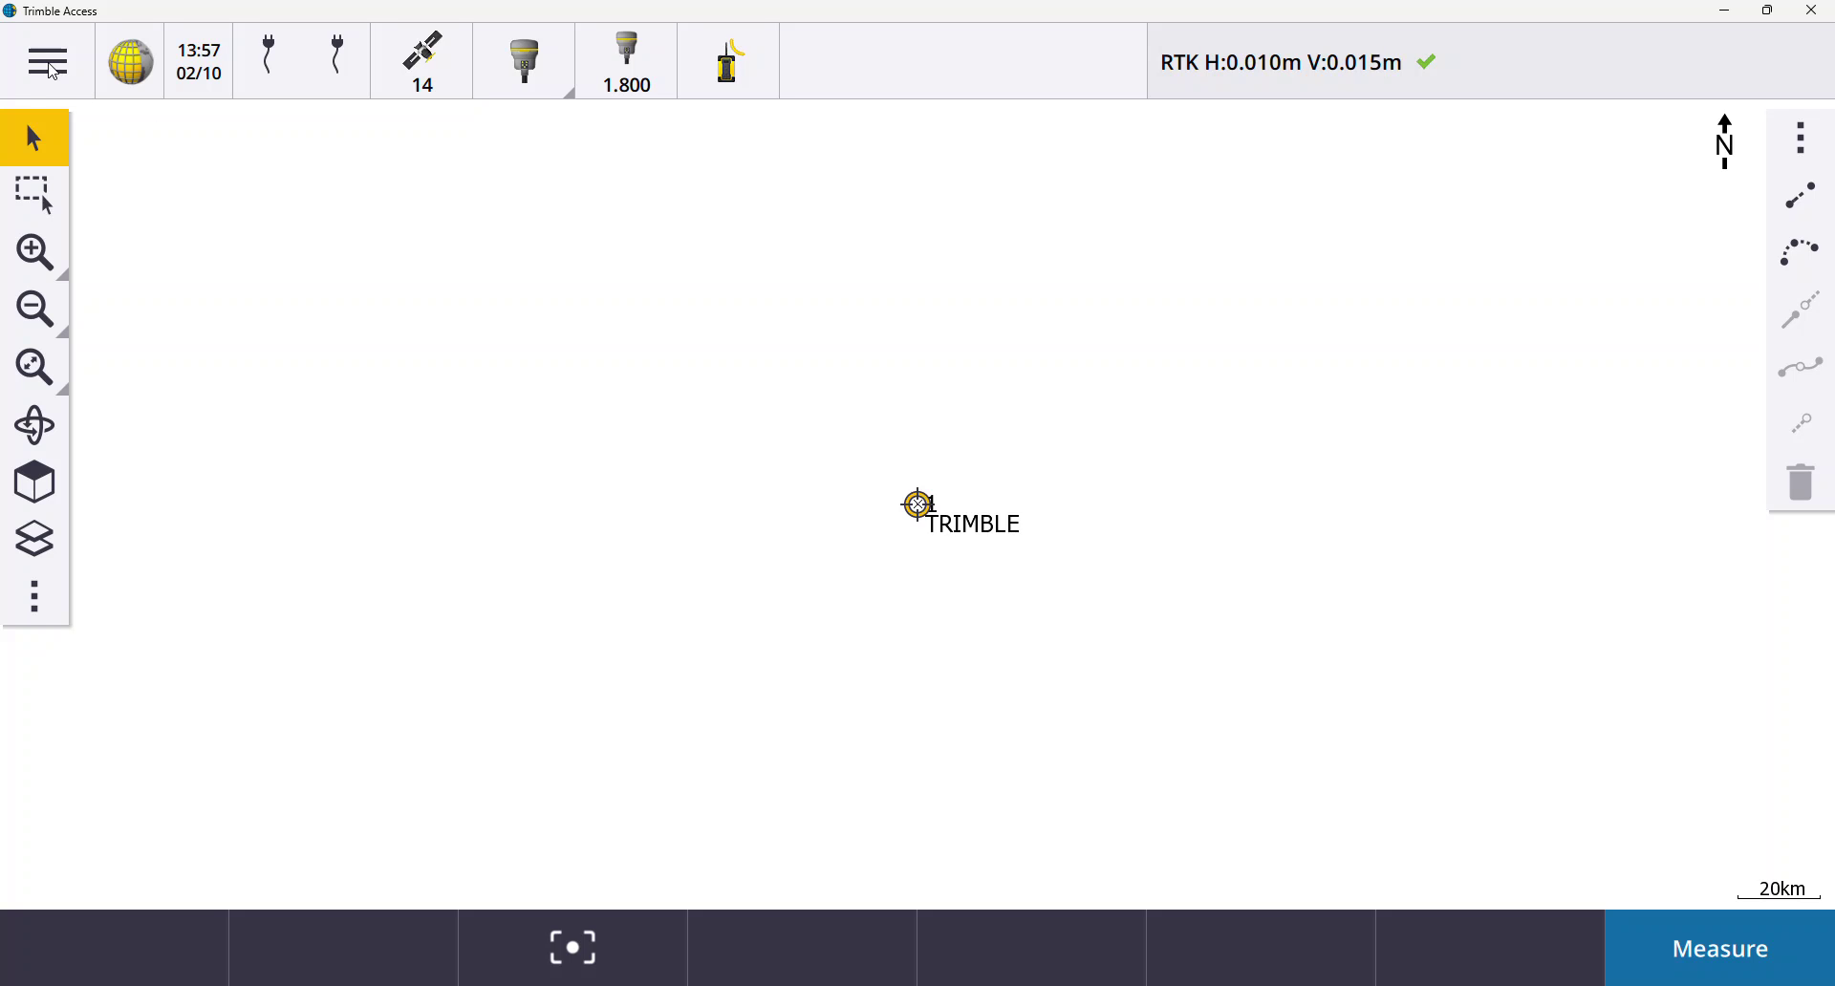
Step: Key in the note 'OBJECT IS A TRIMBLE' and store it against the previous point
click(53, 71)
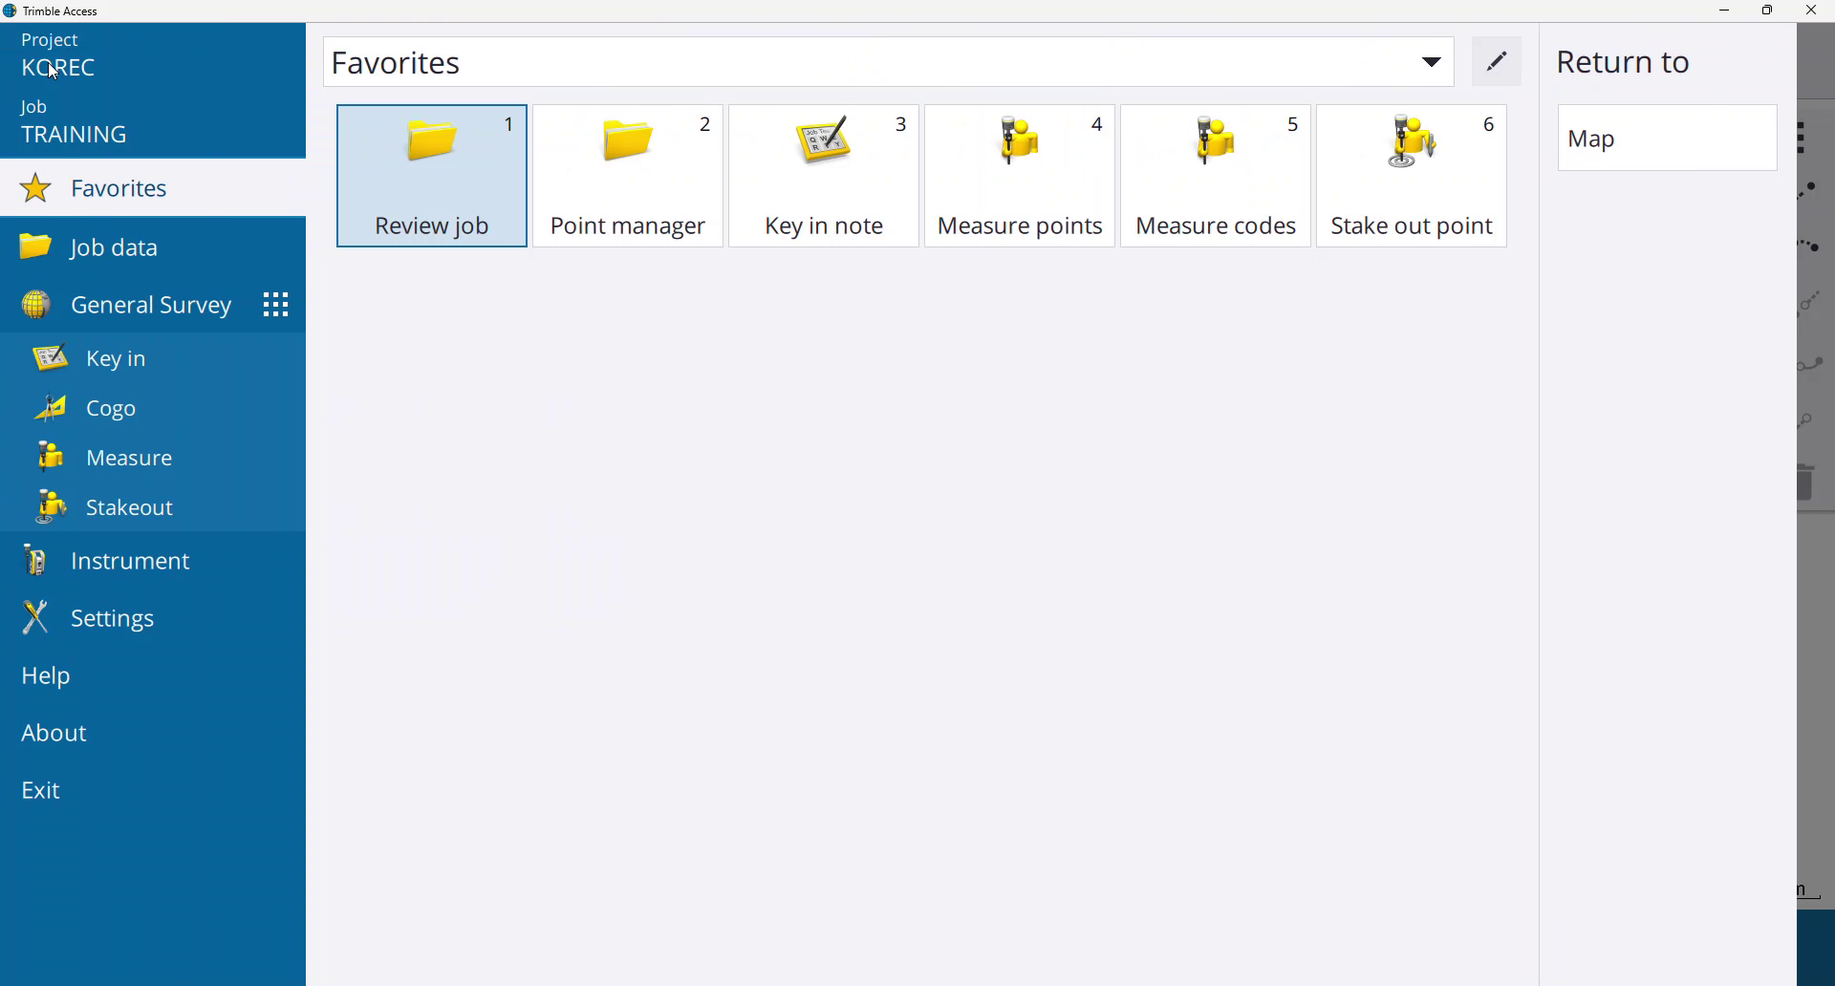
click(791, 227)
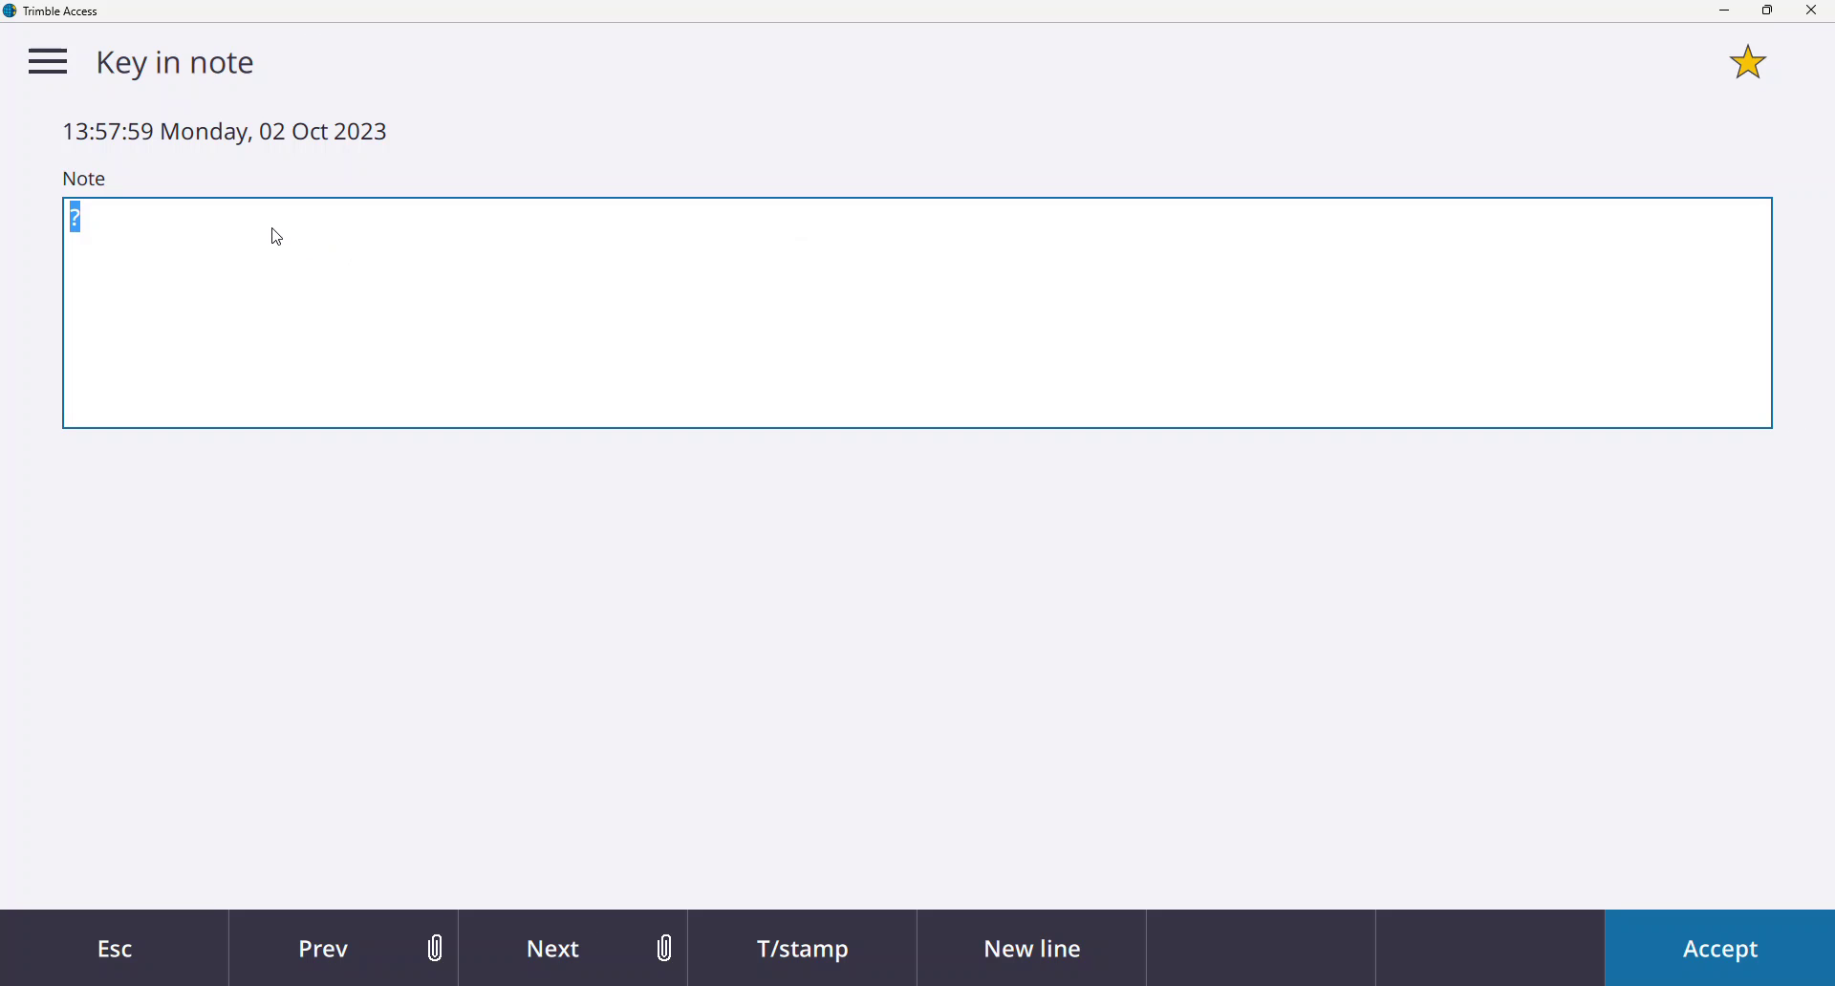
key(BackSpace)
text(OBJECT)
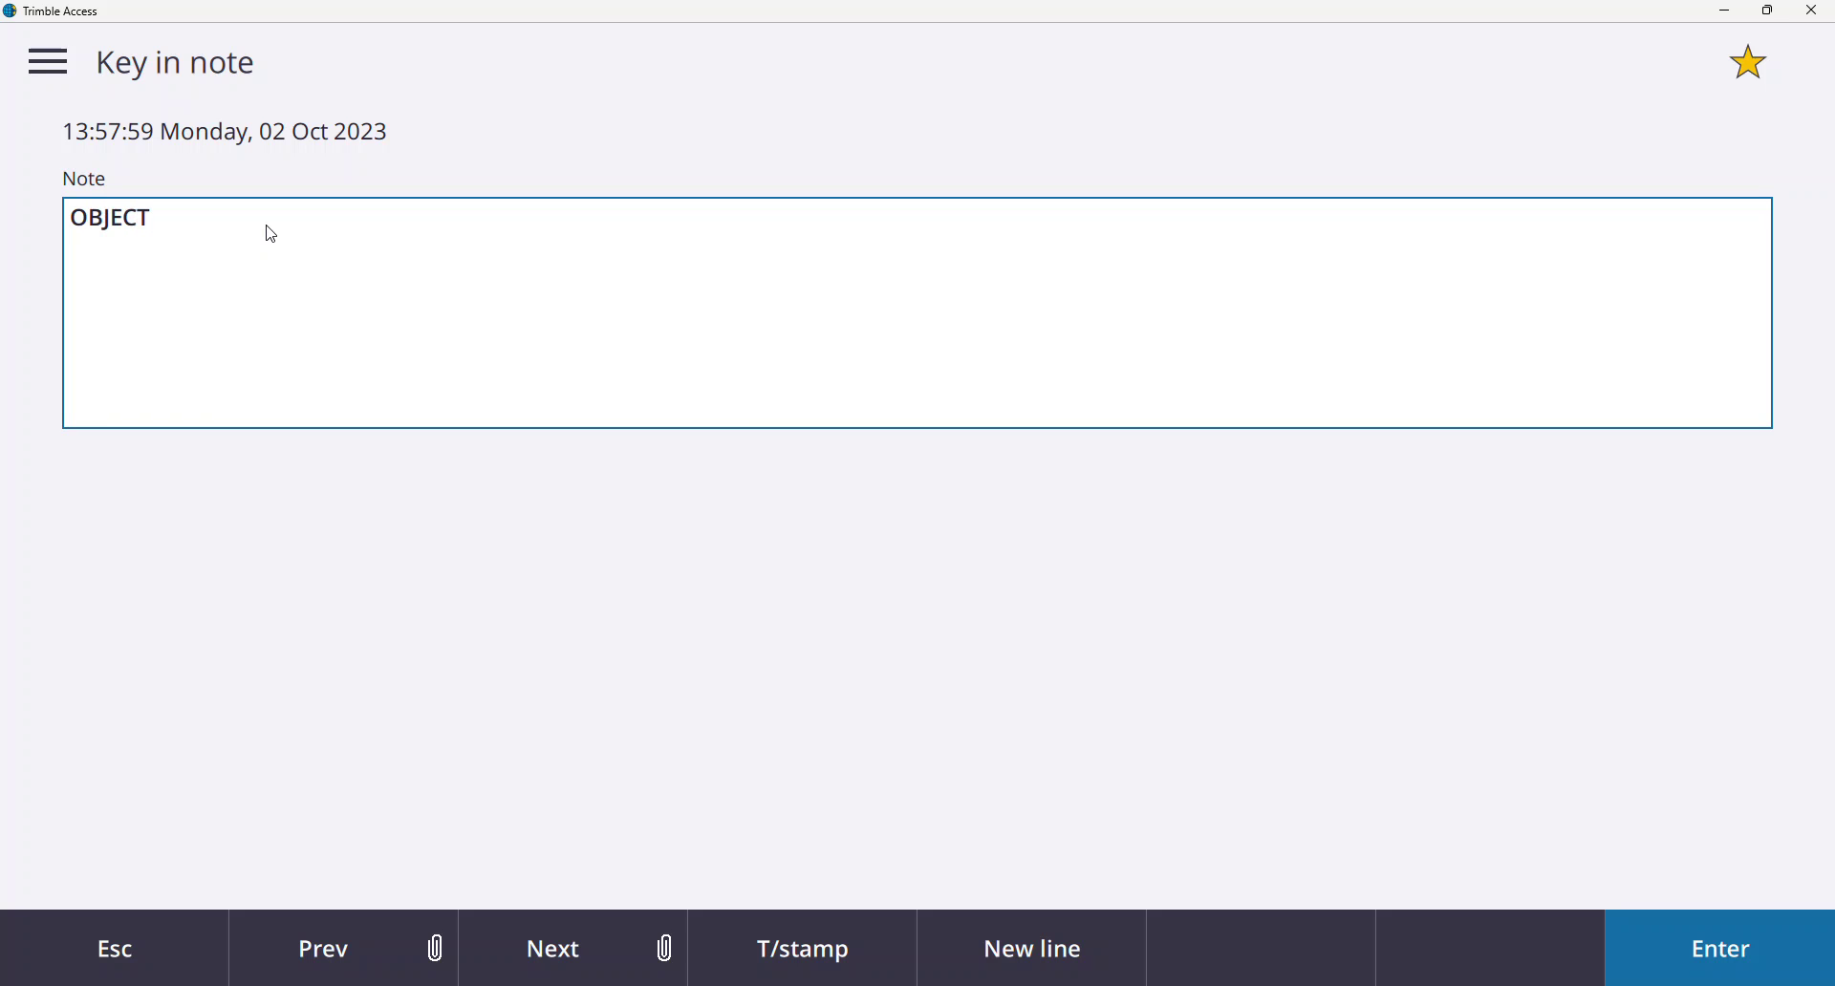
text( IS A TRIMBLE)
click(397, 963)
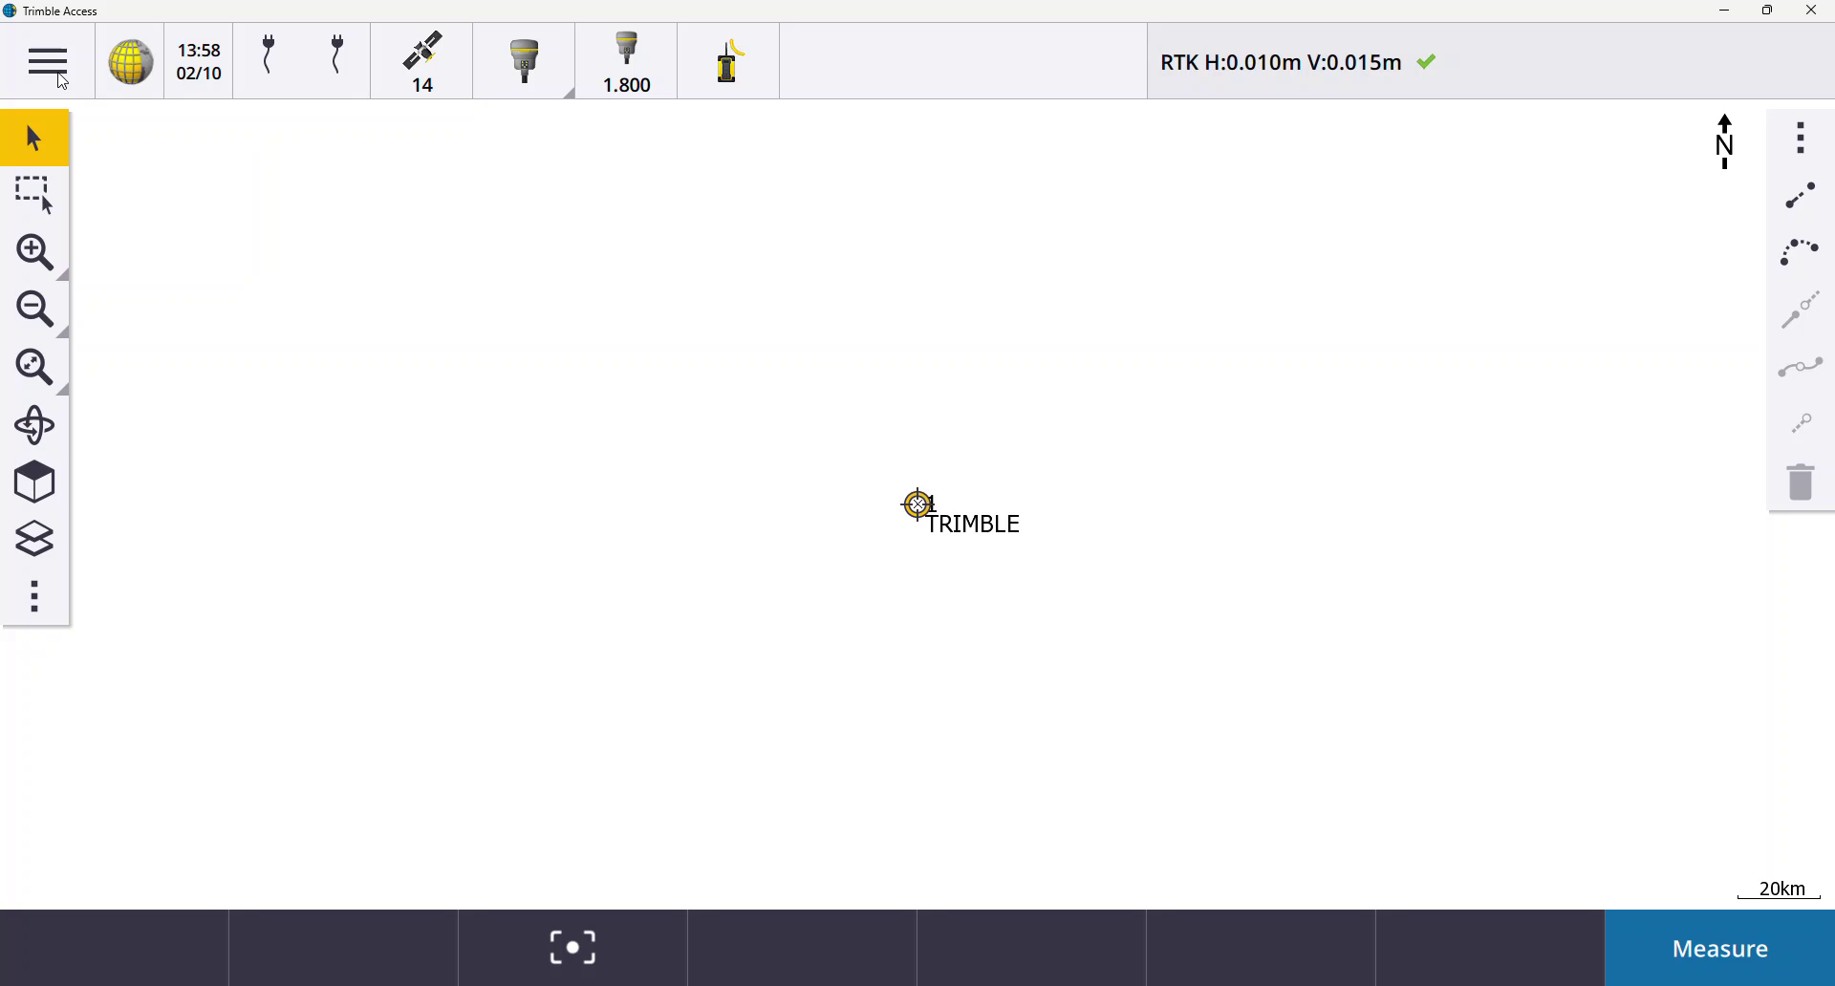
Step: In Review job, inspect point 1's note and IMG.jpg photo, then return to the map
click(62, 82)
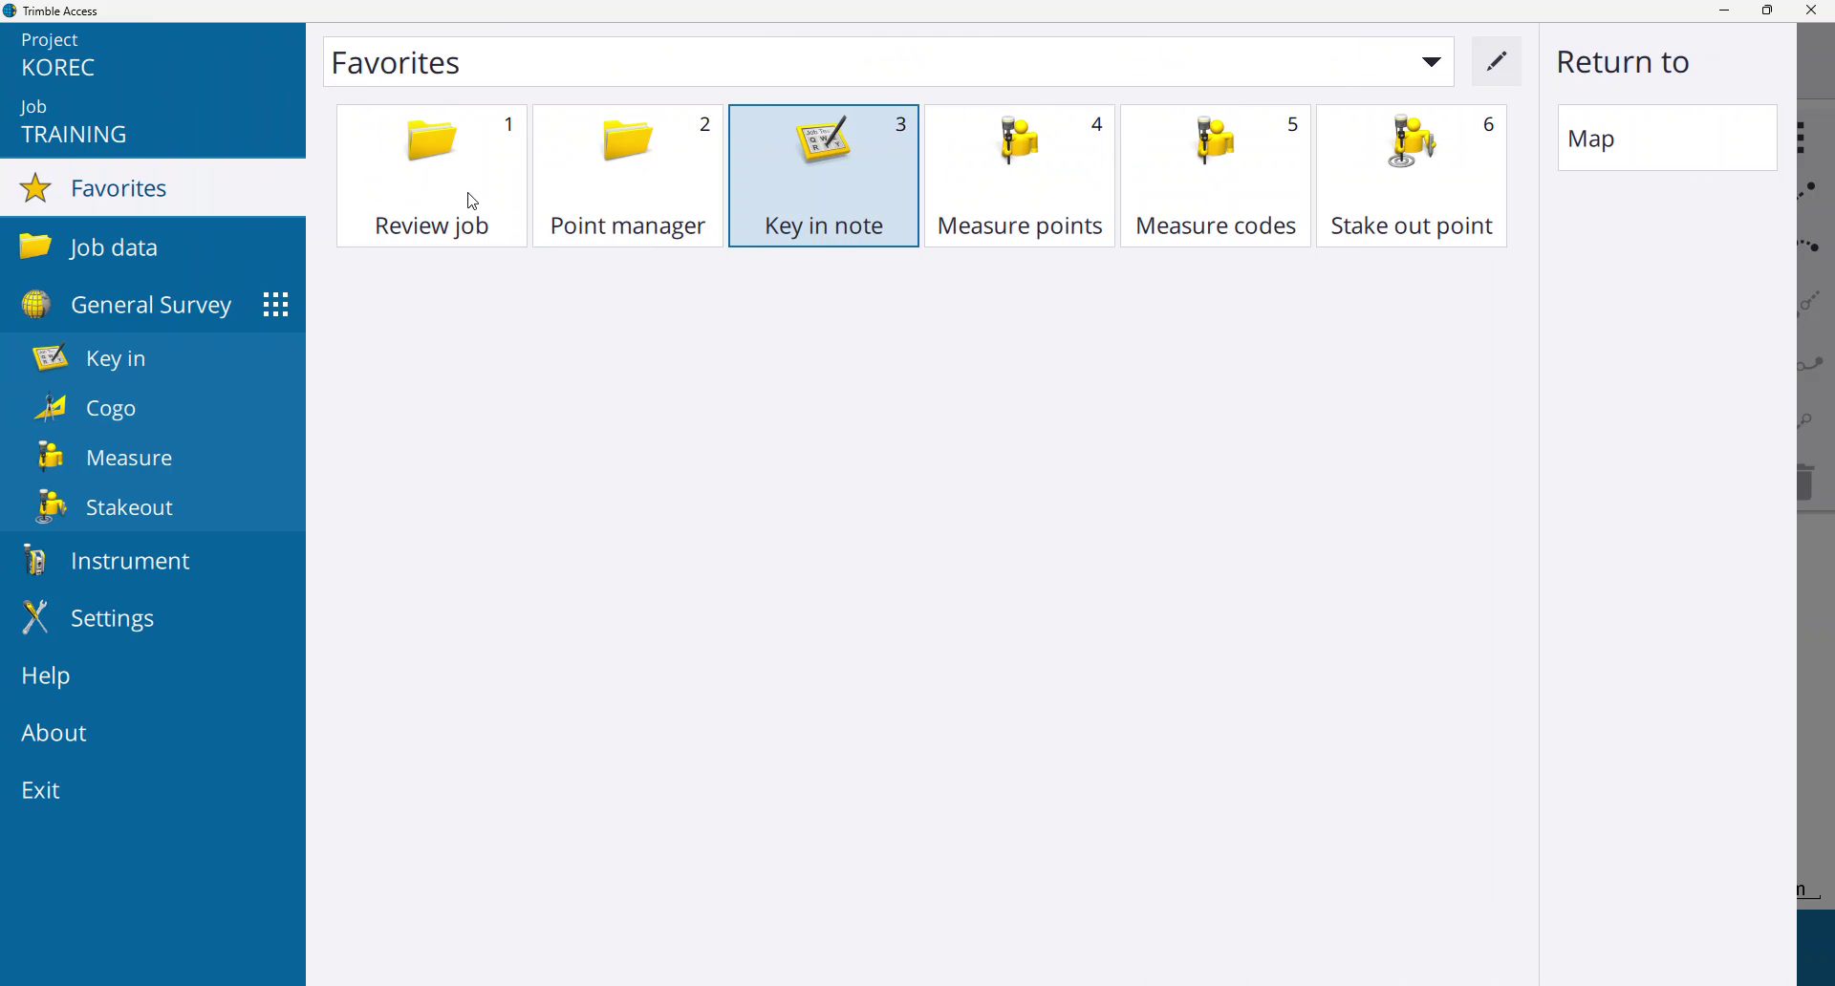
click(473, 202)
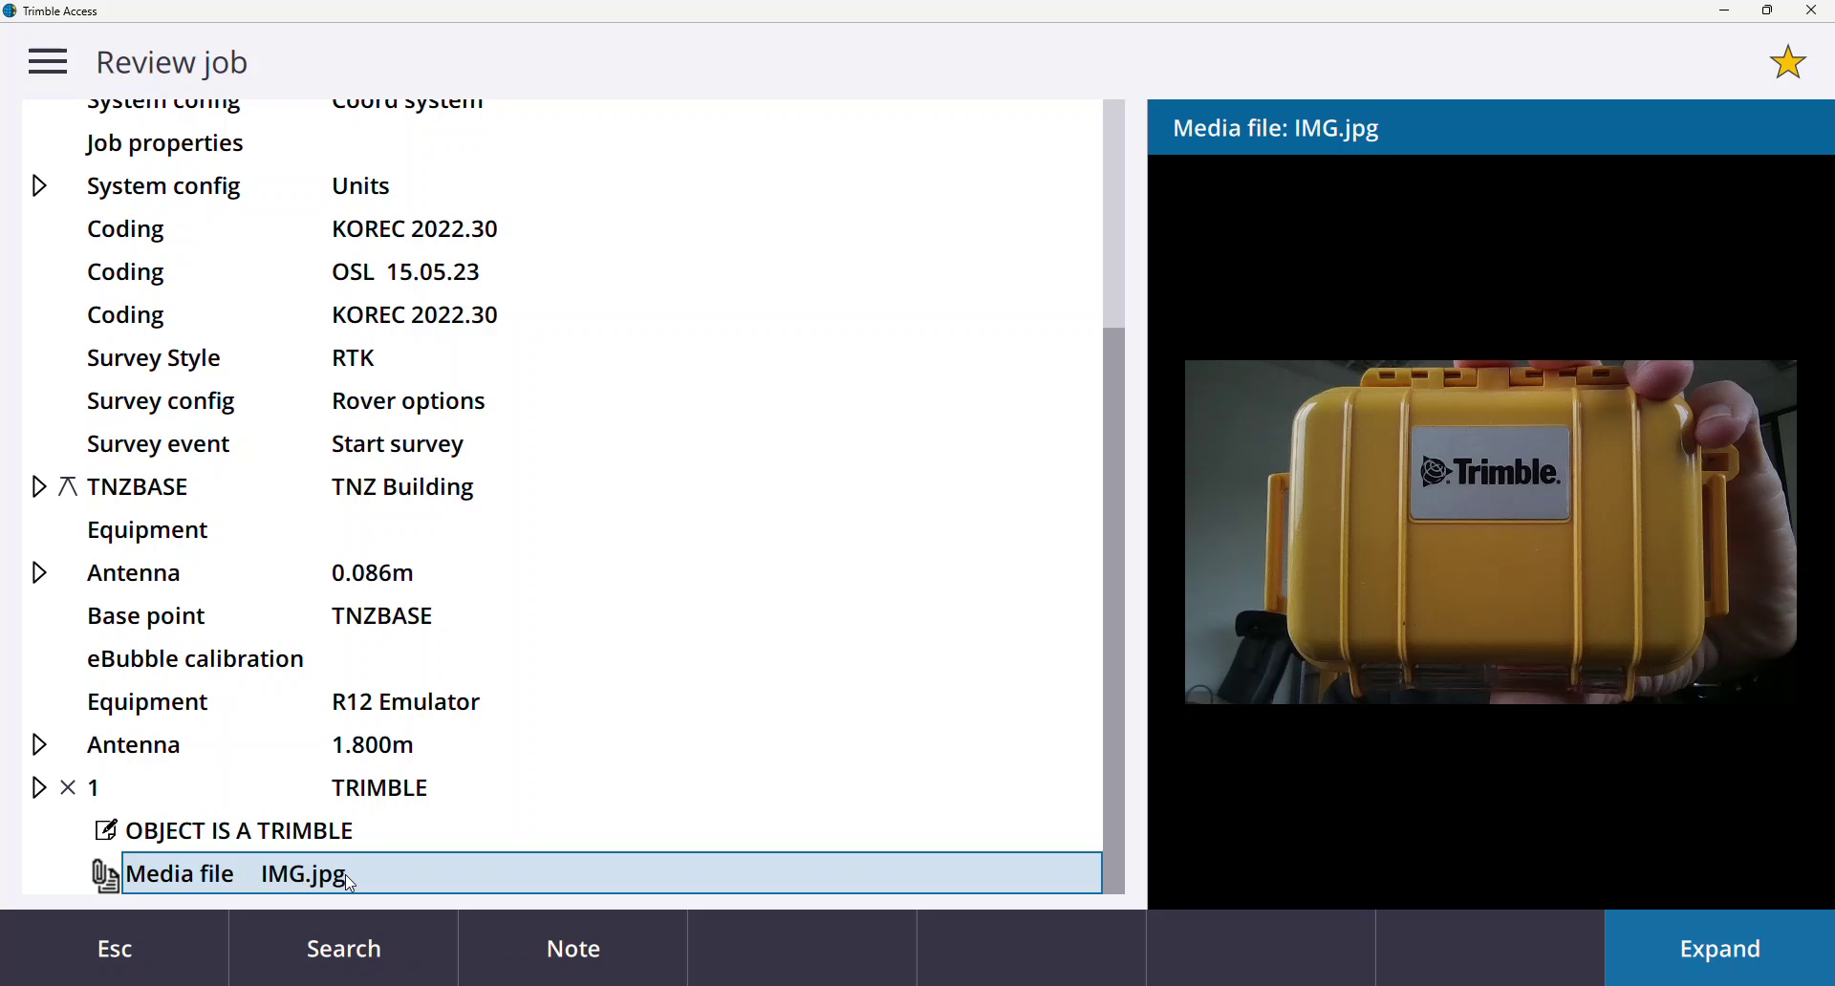
click(275, 840)
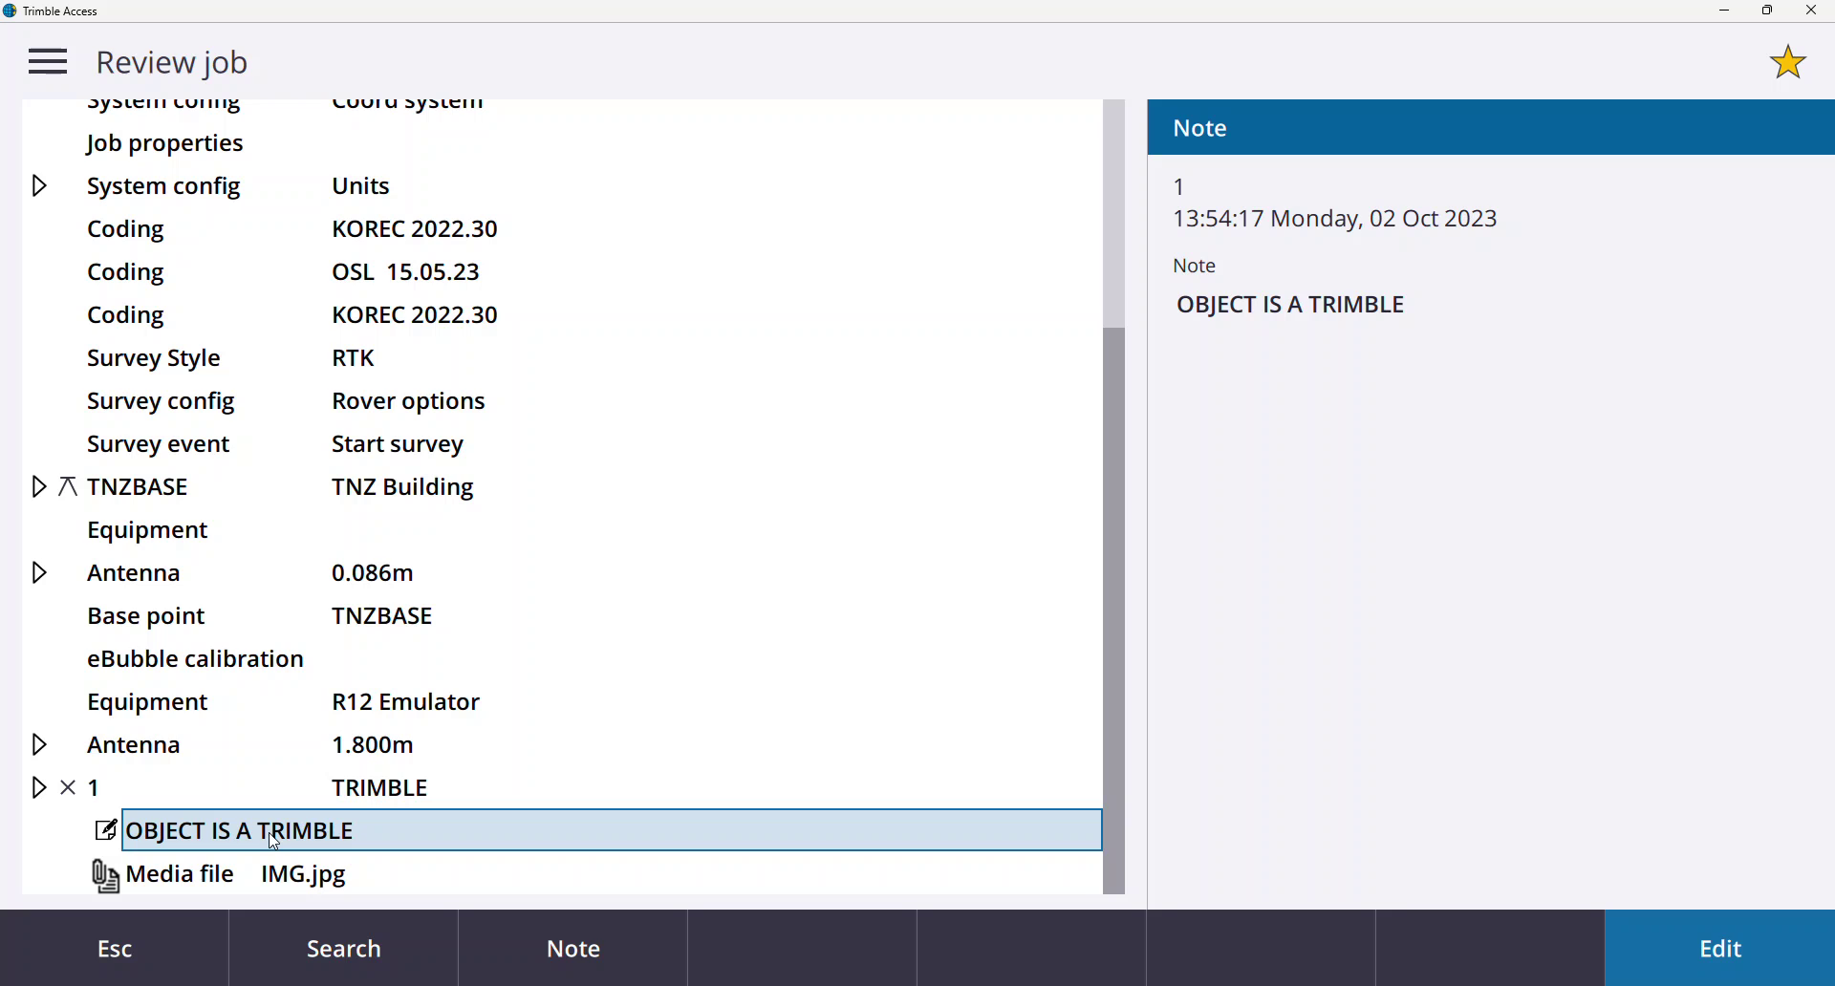
click(1762, 977)
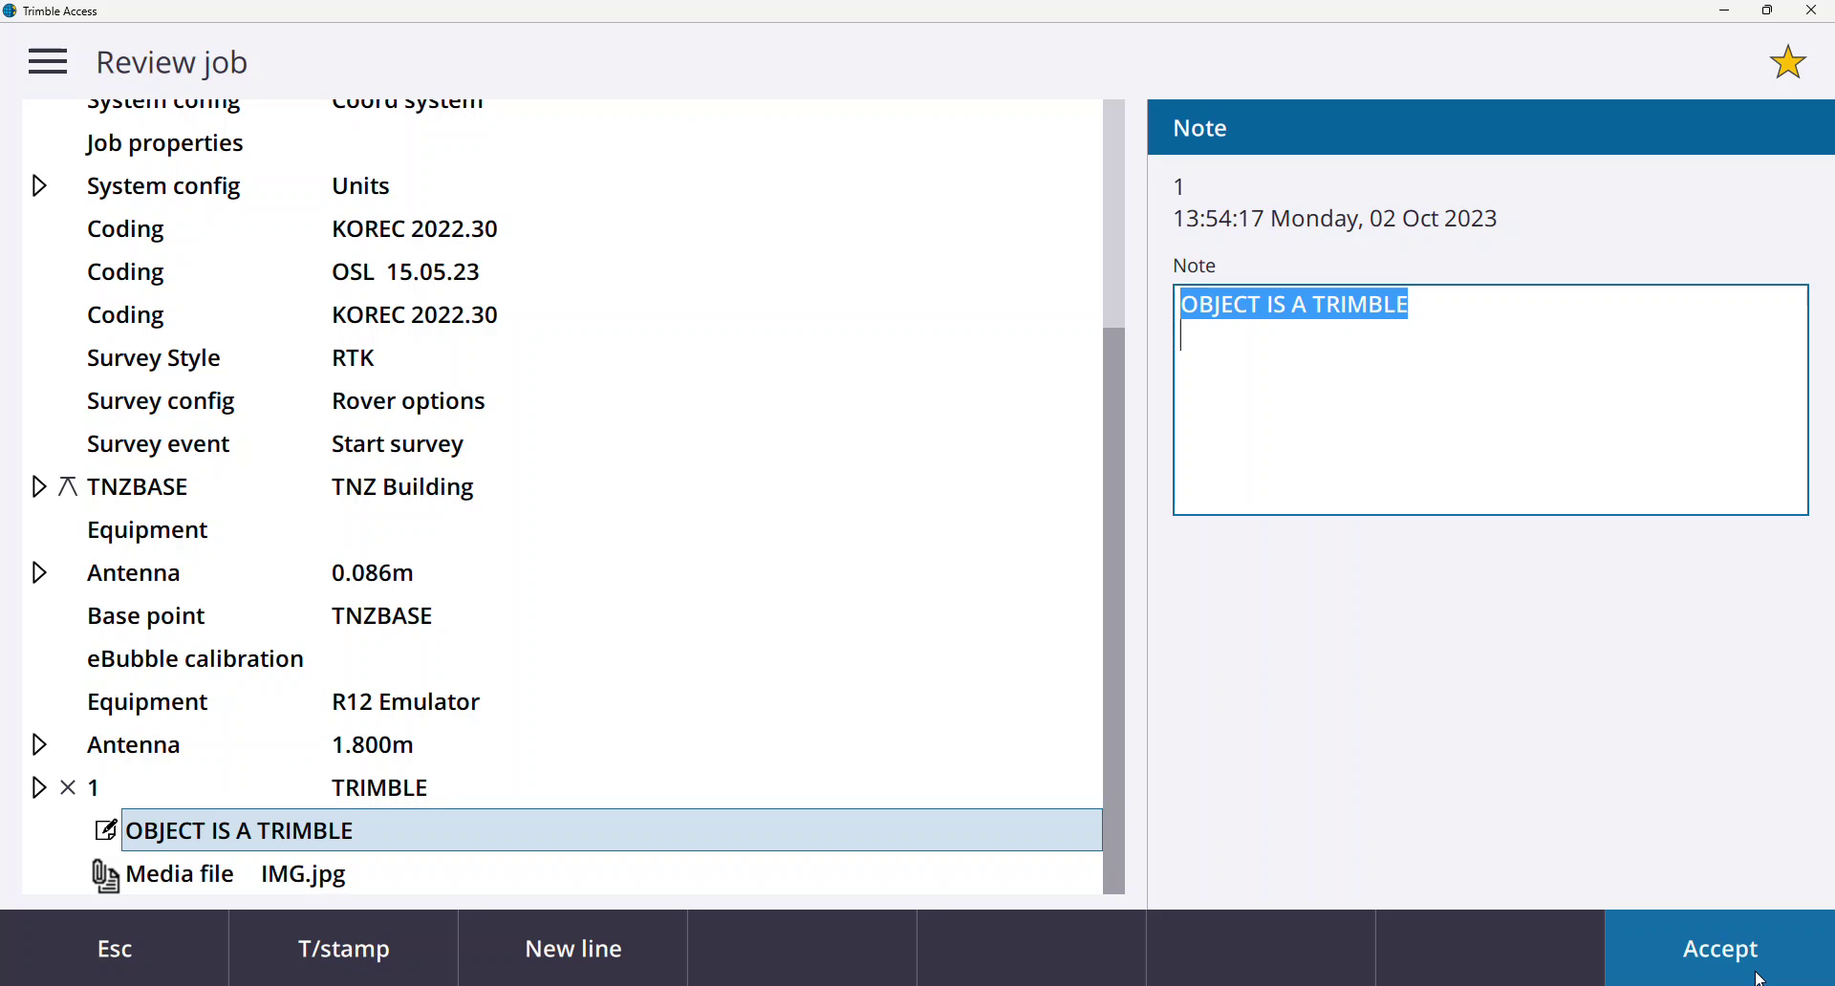
click(311, 889)
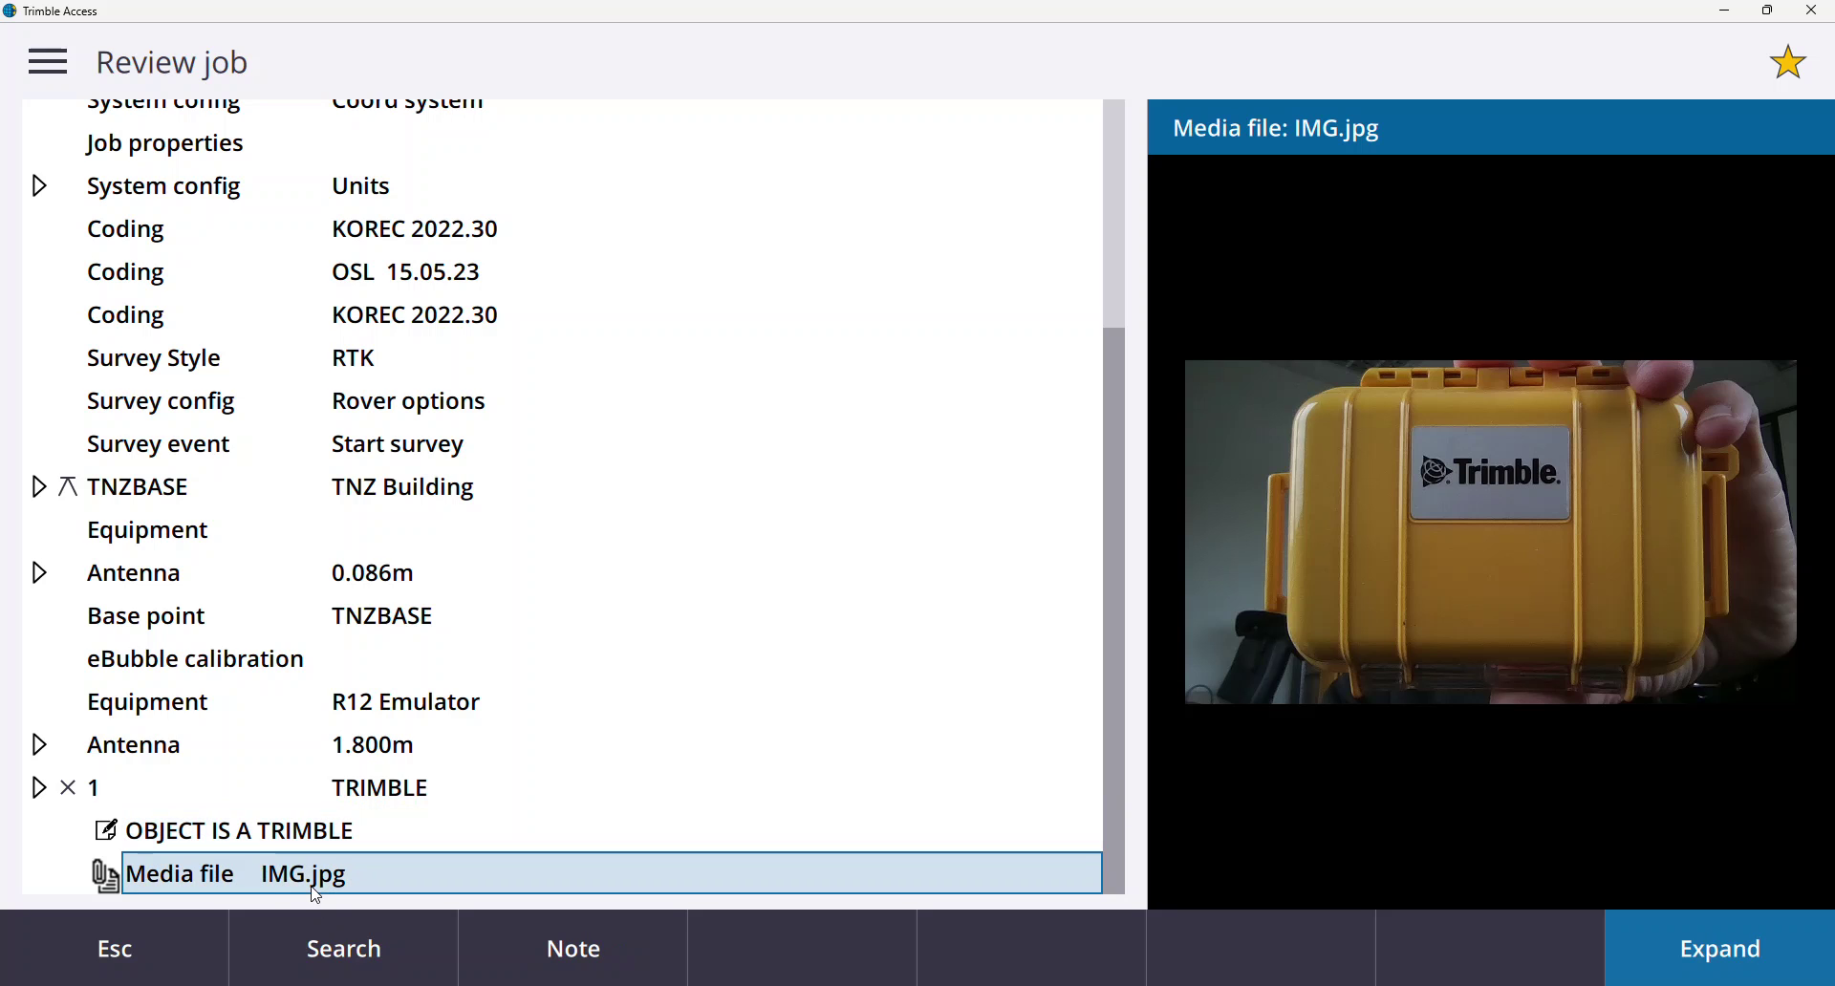
click(210, 932)
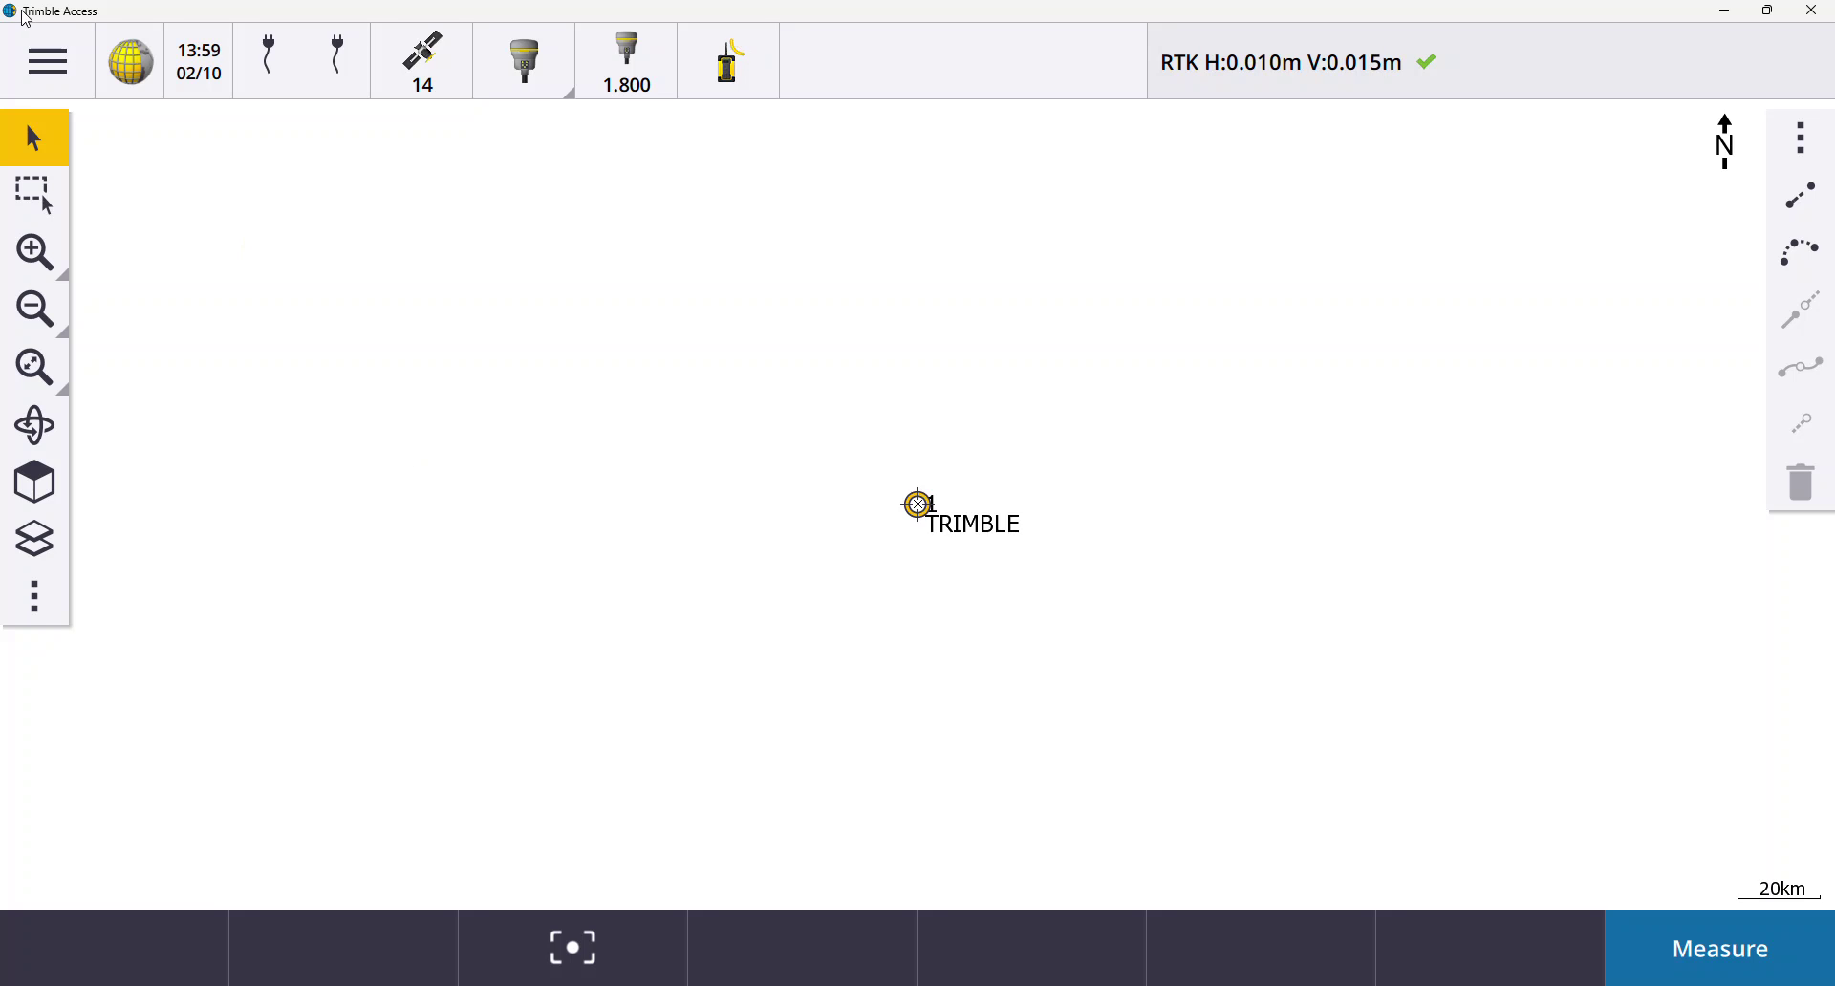
click(61, 61)
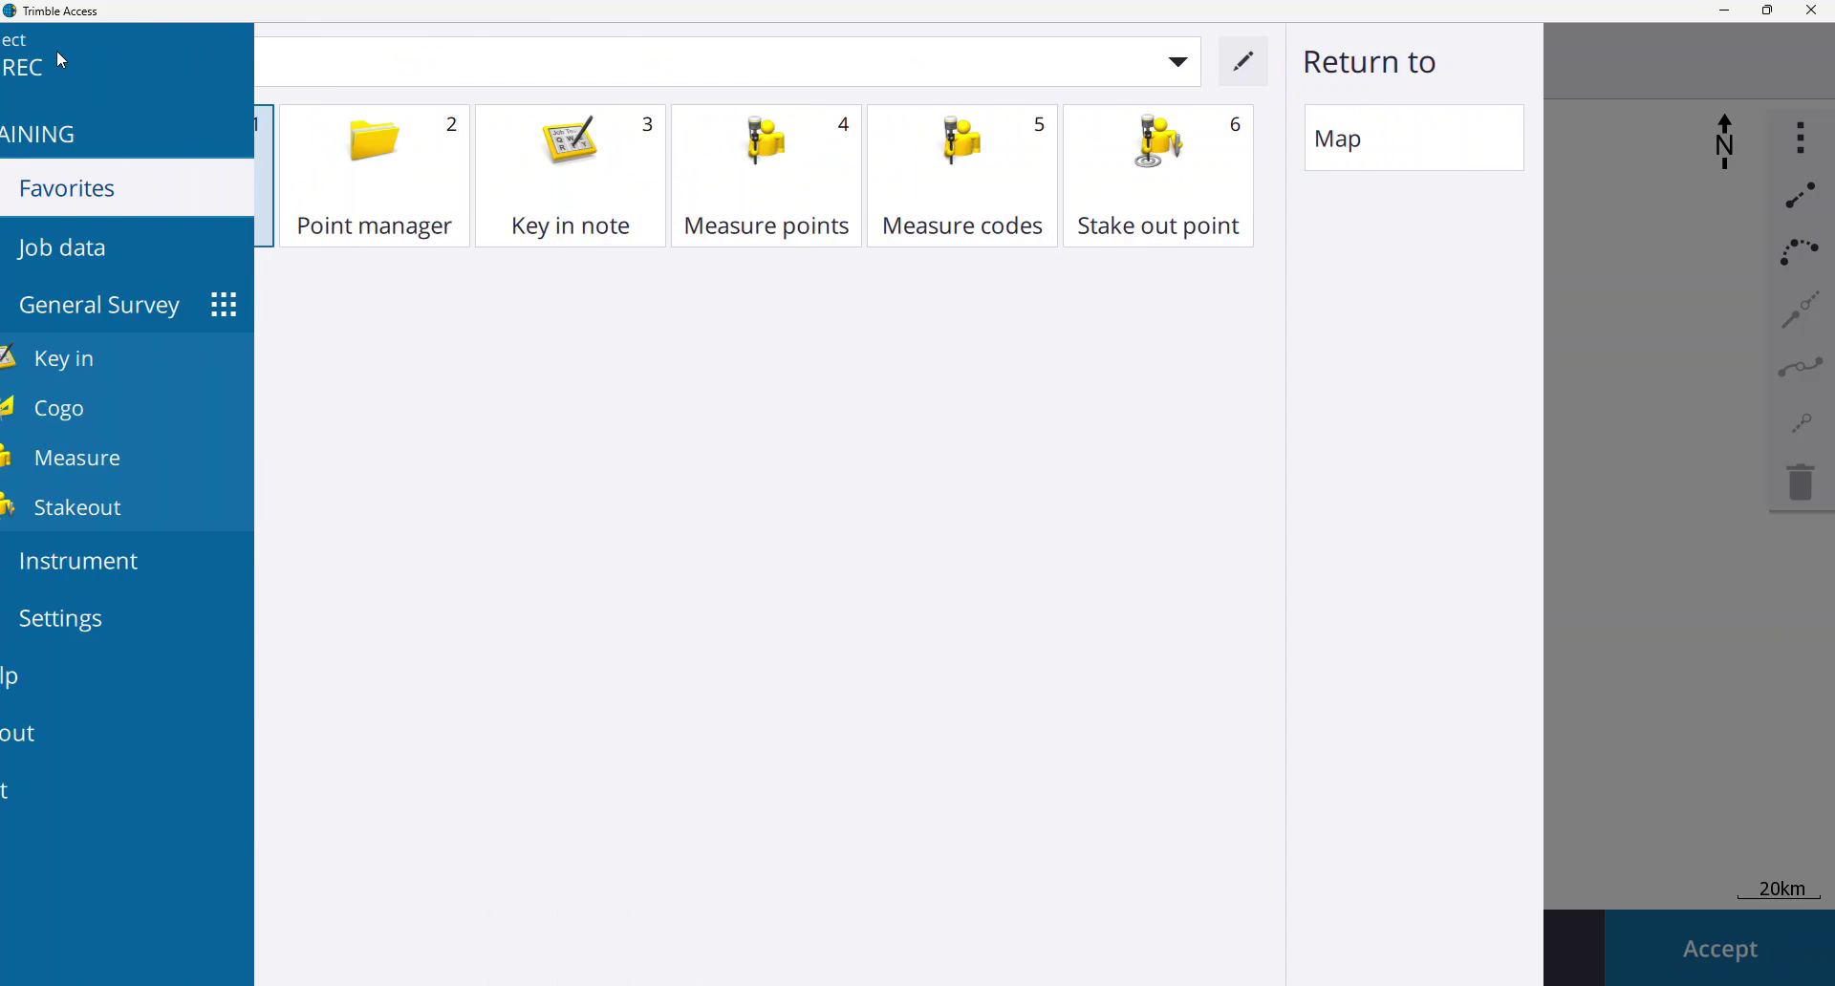
click(636, 176)
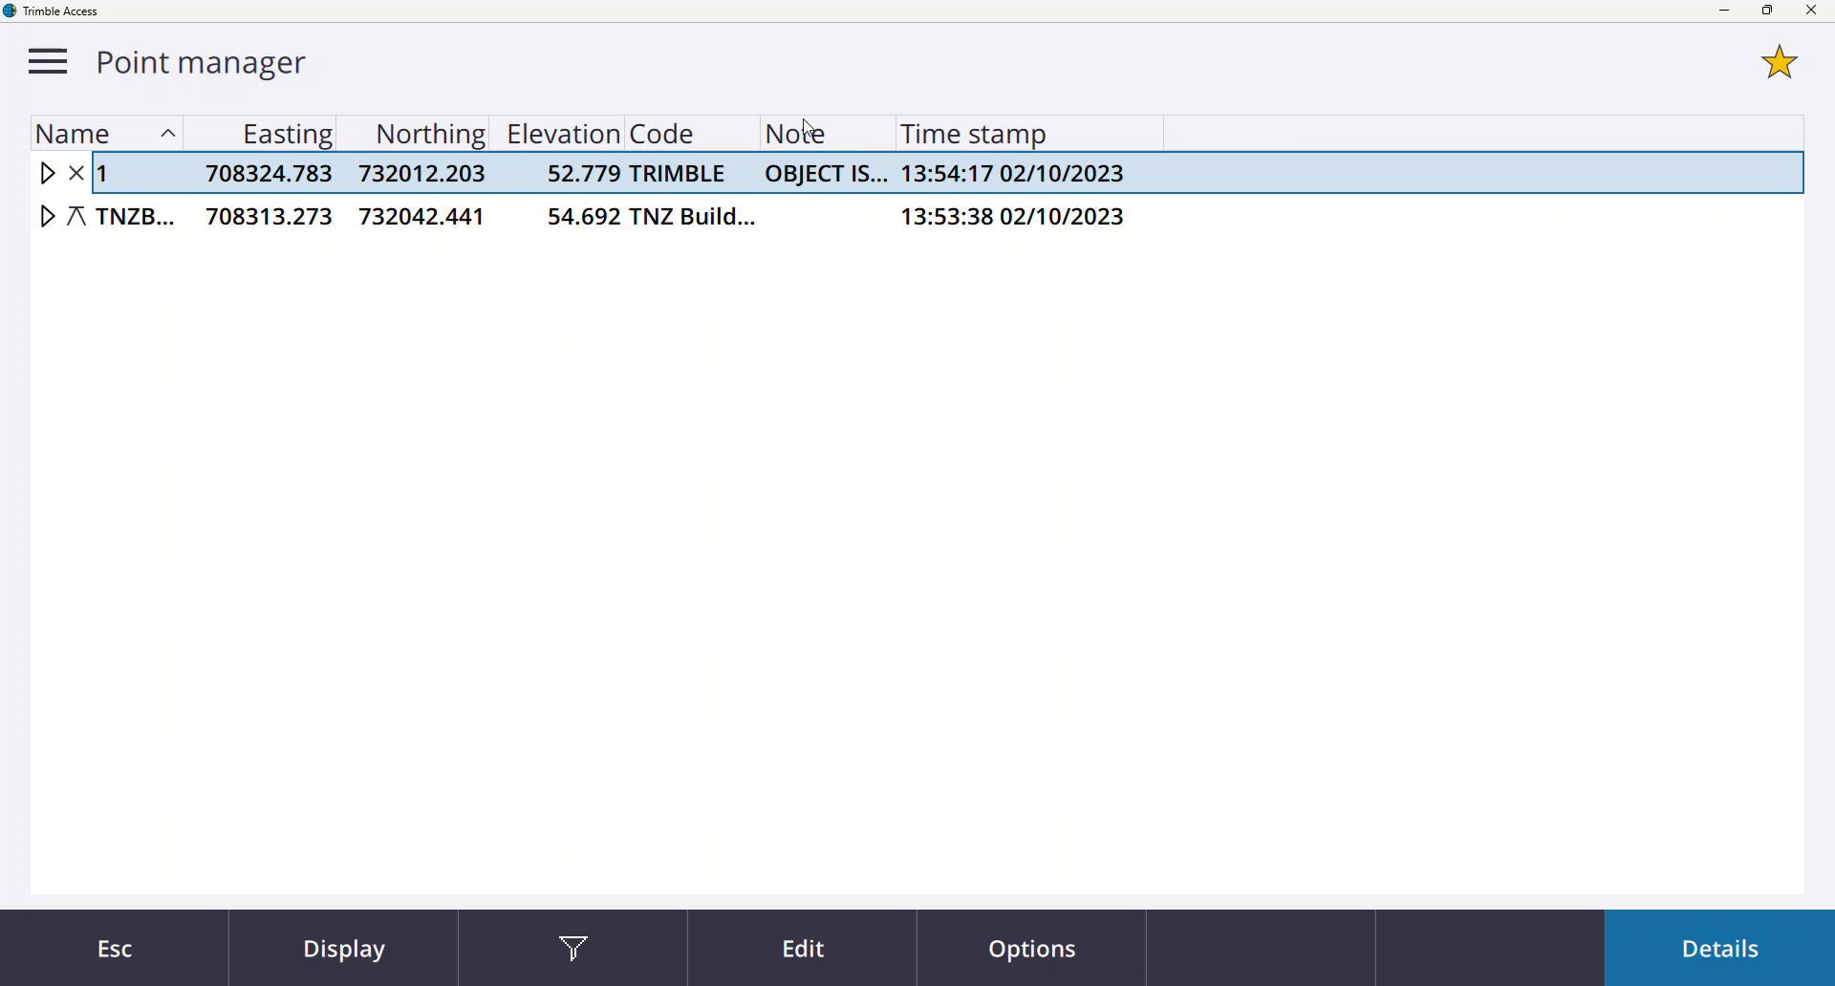
click(817, 181)
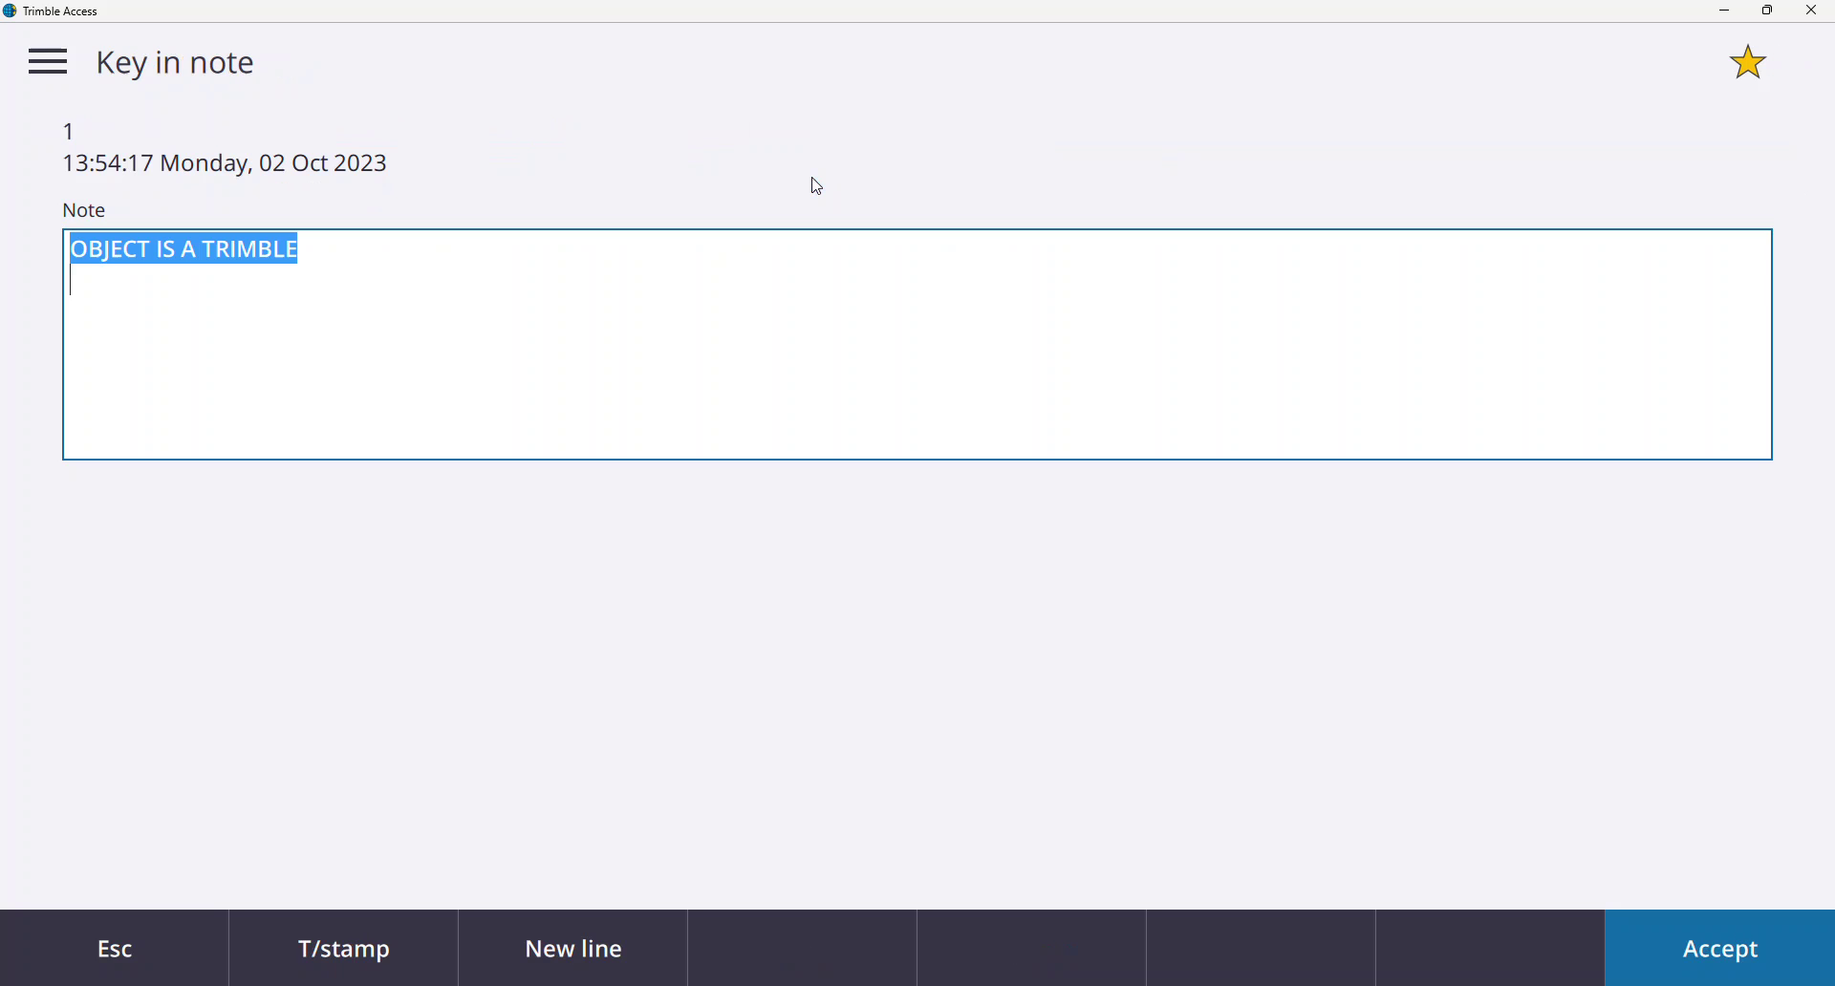
click(490, 276)
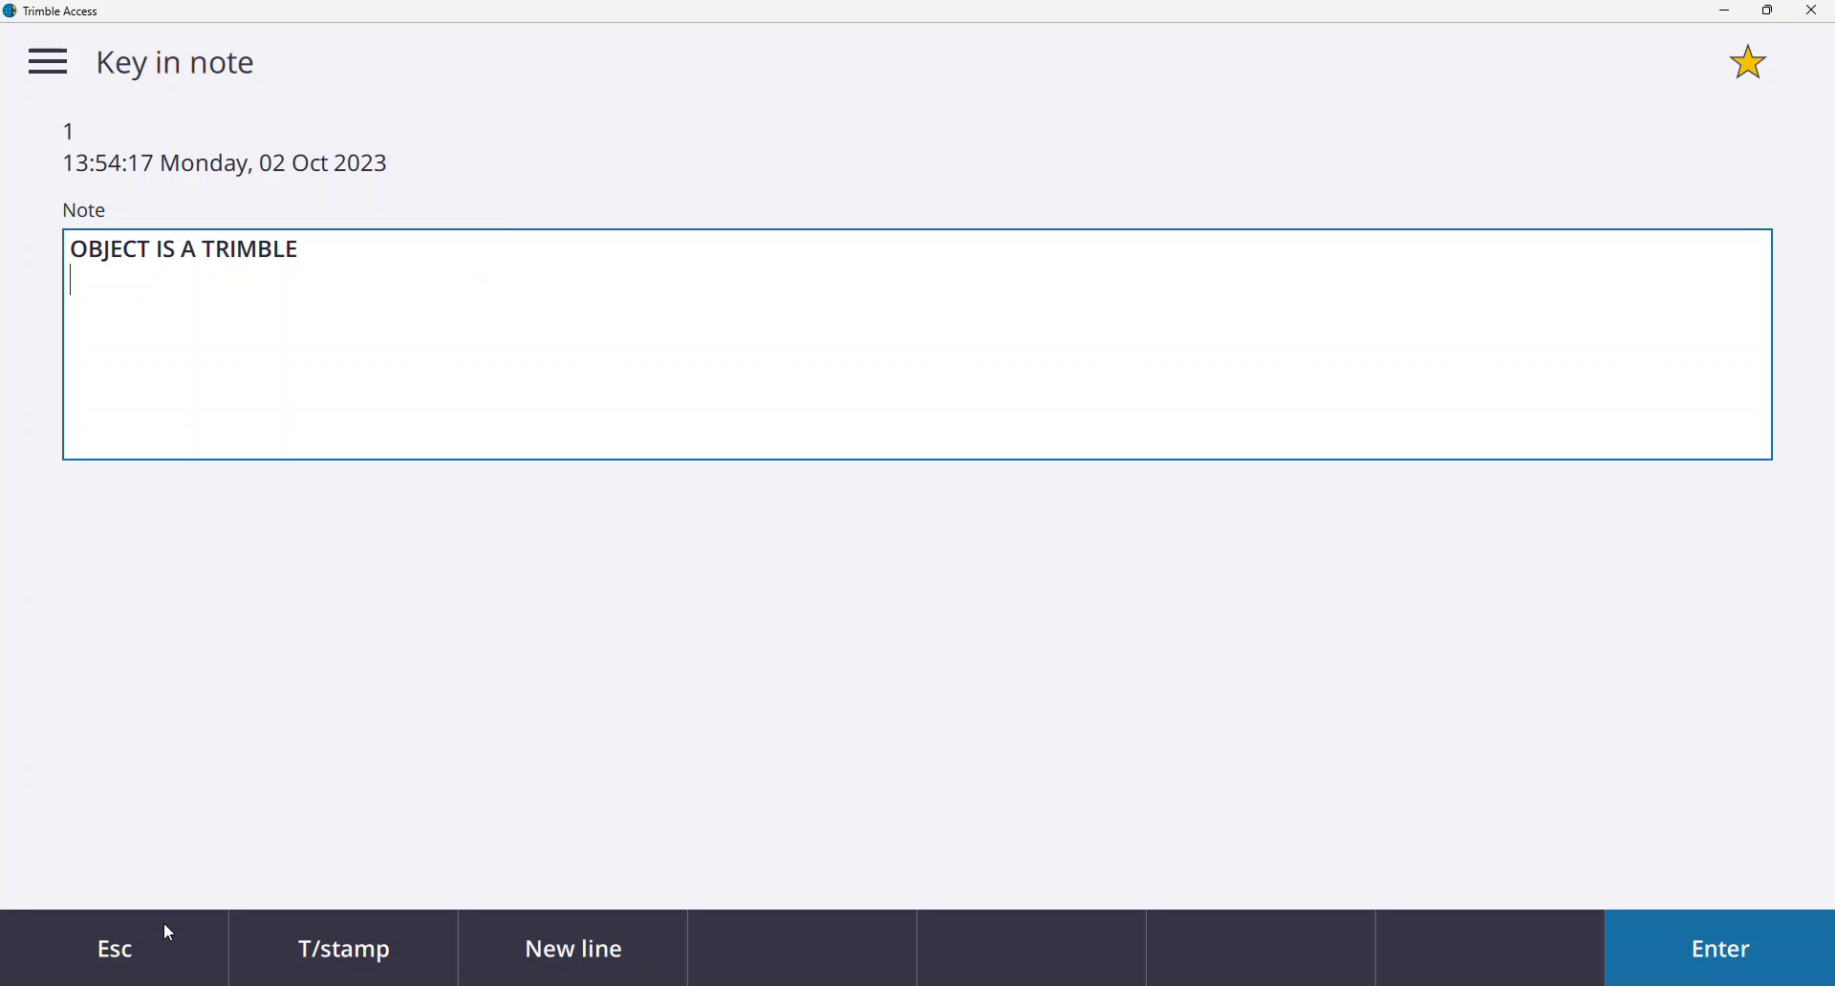
key(ctrl+a)
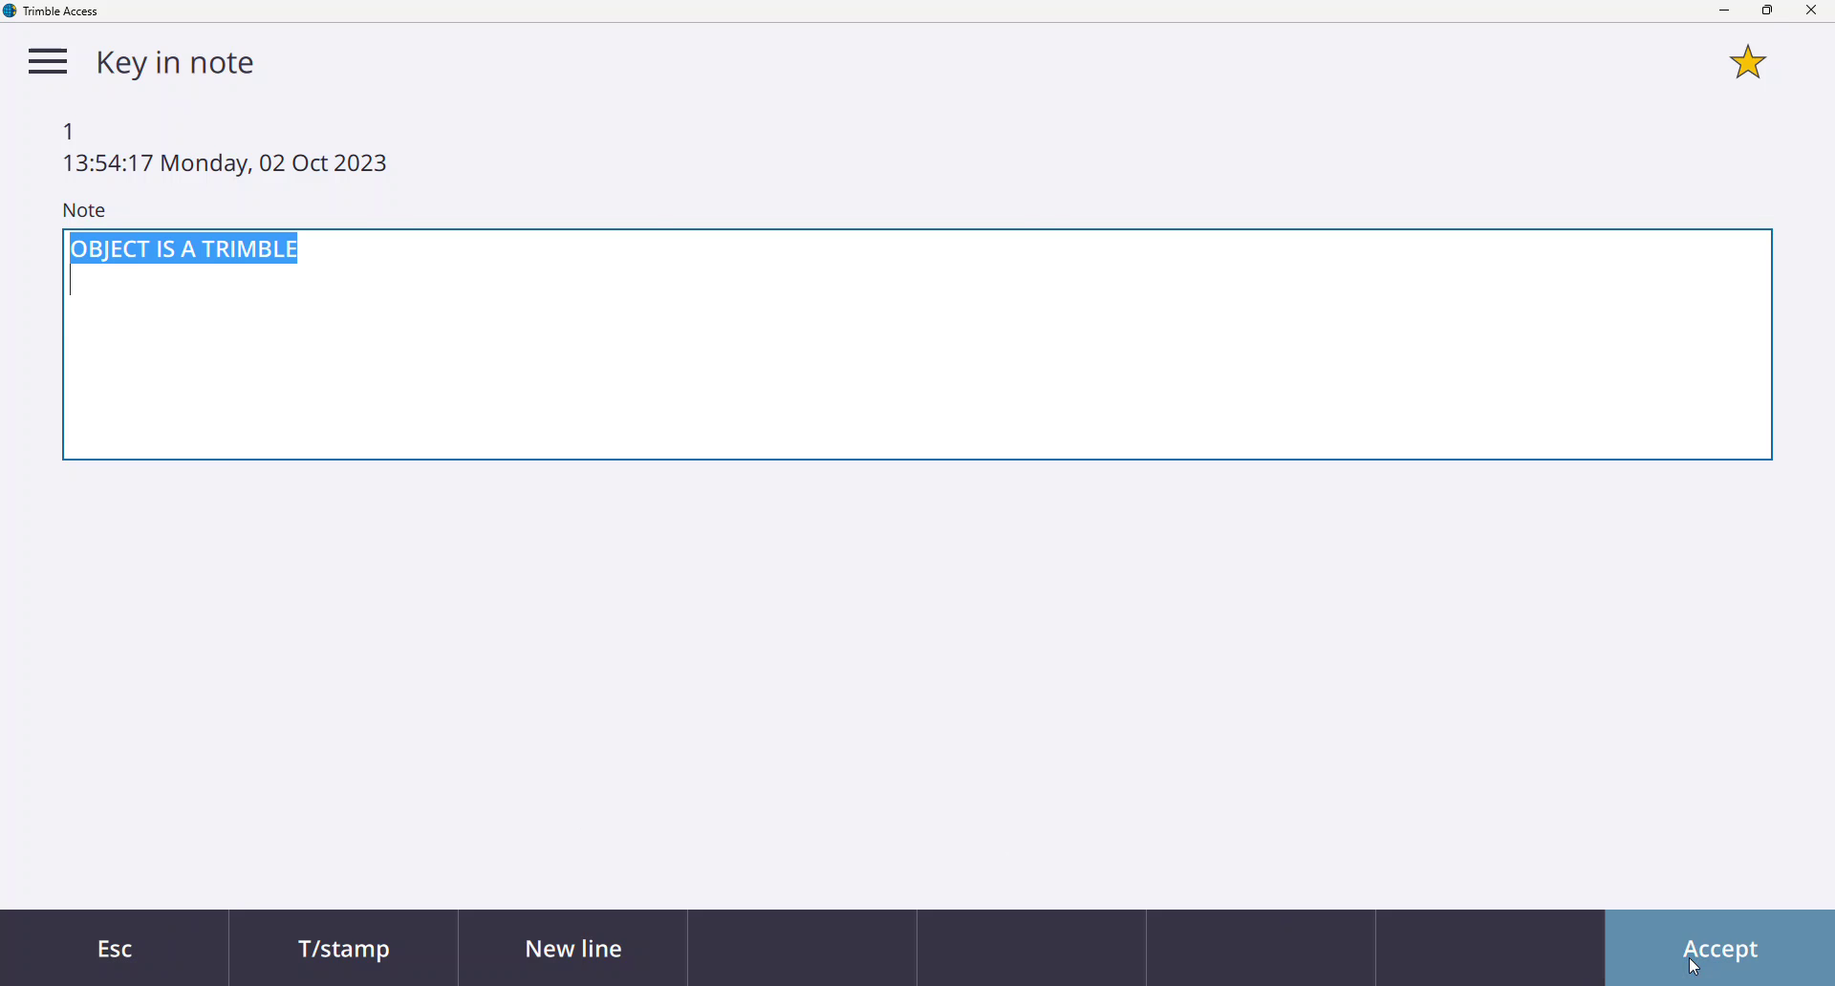
click(1692, 966)
click(208, 946)
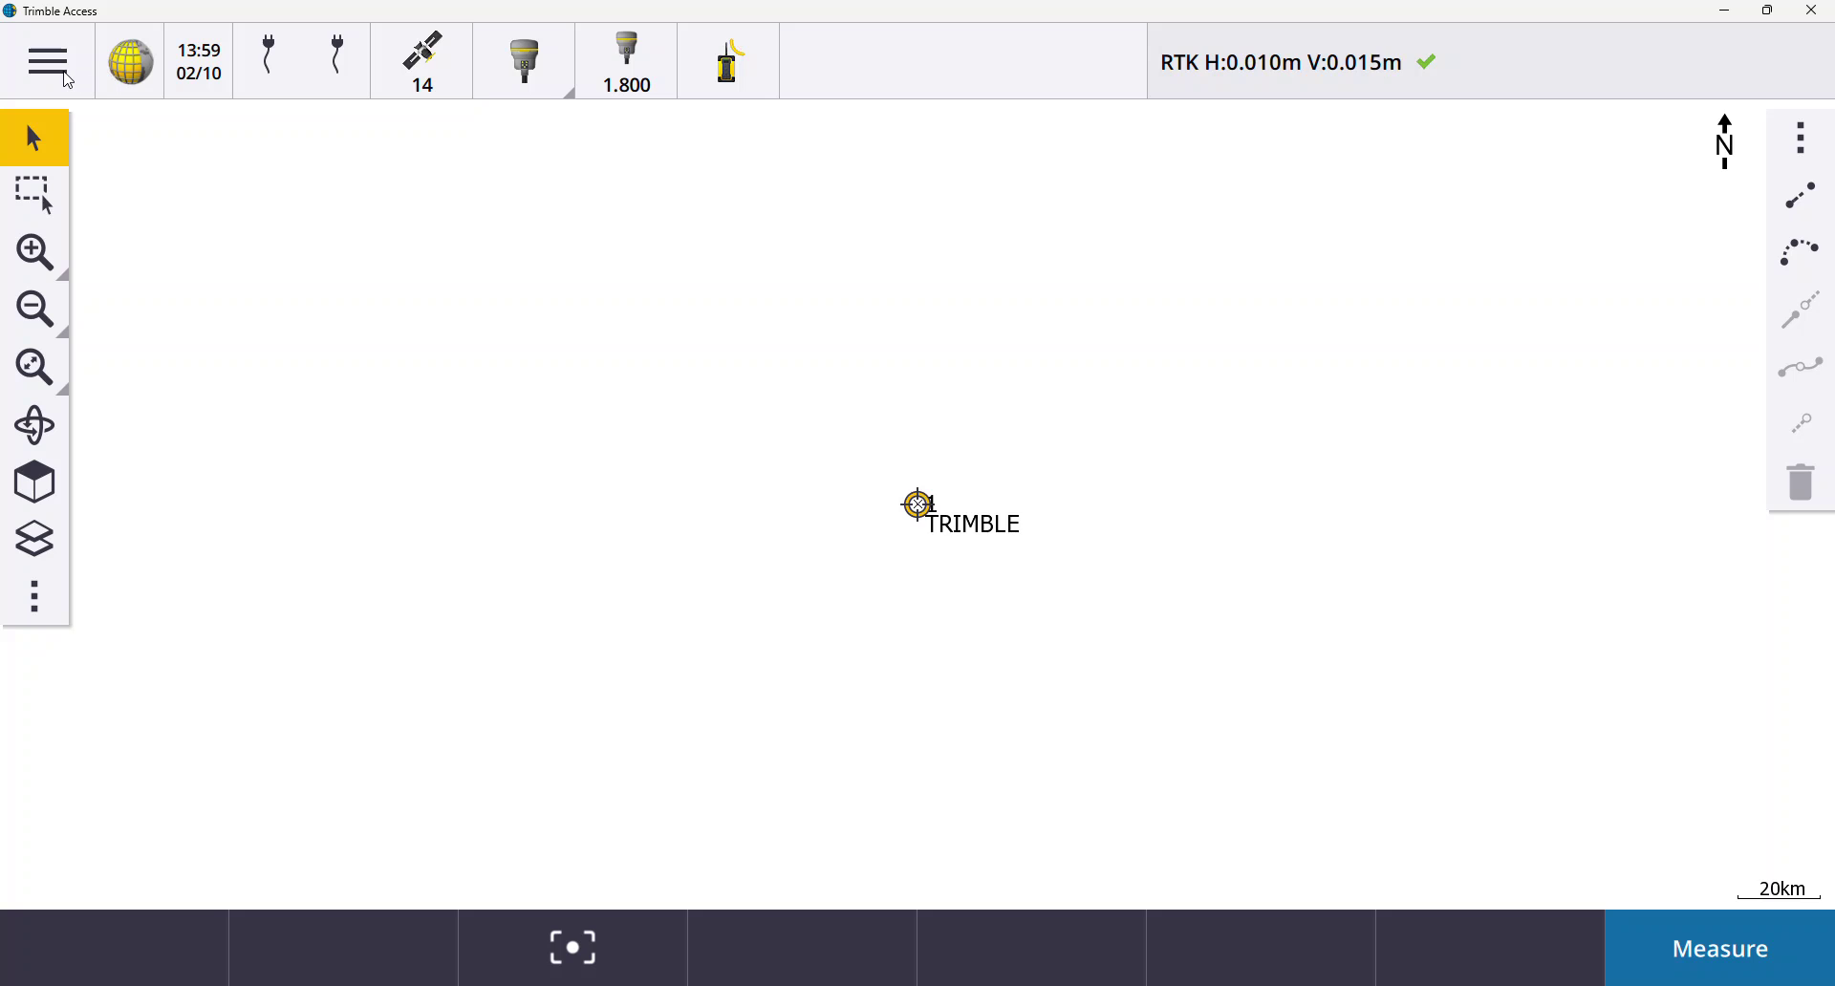
Step: Export the TRAINING job in Media file report format to TRAINING.pdf and enlarge the report view
click(49, 63)
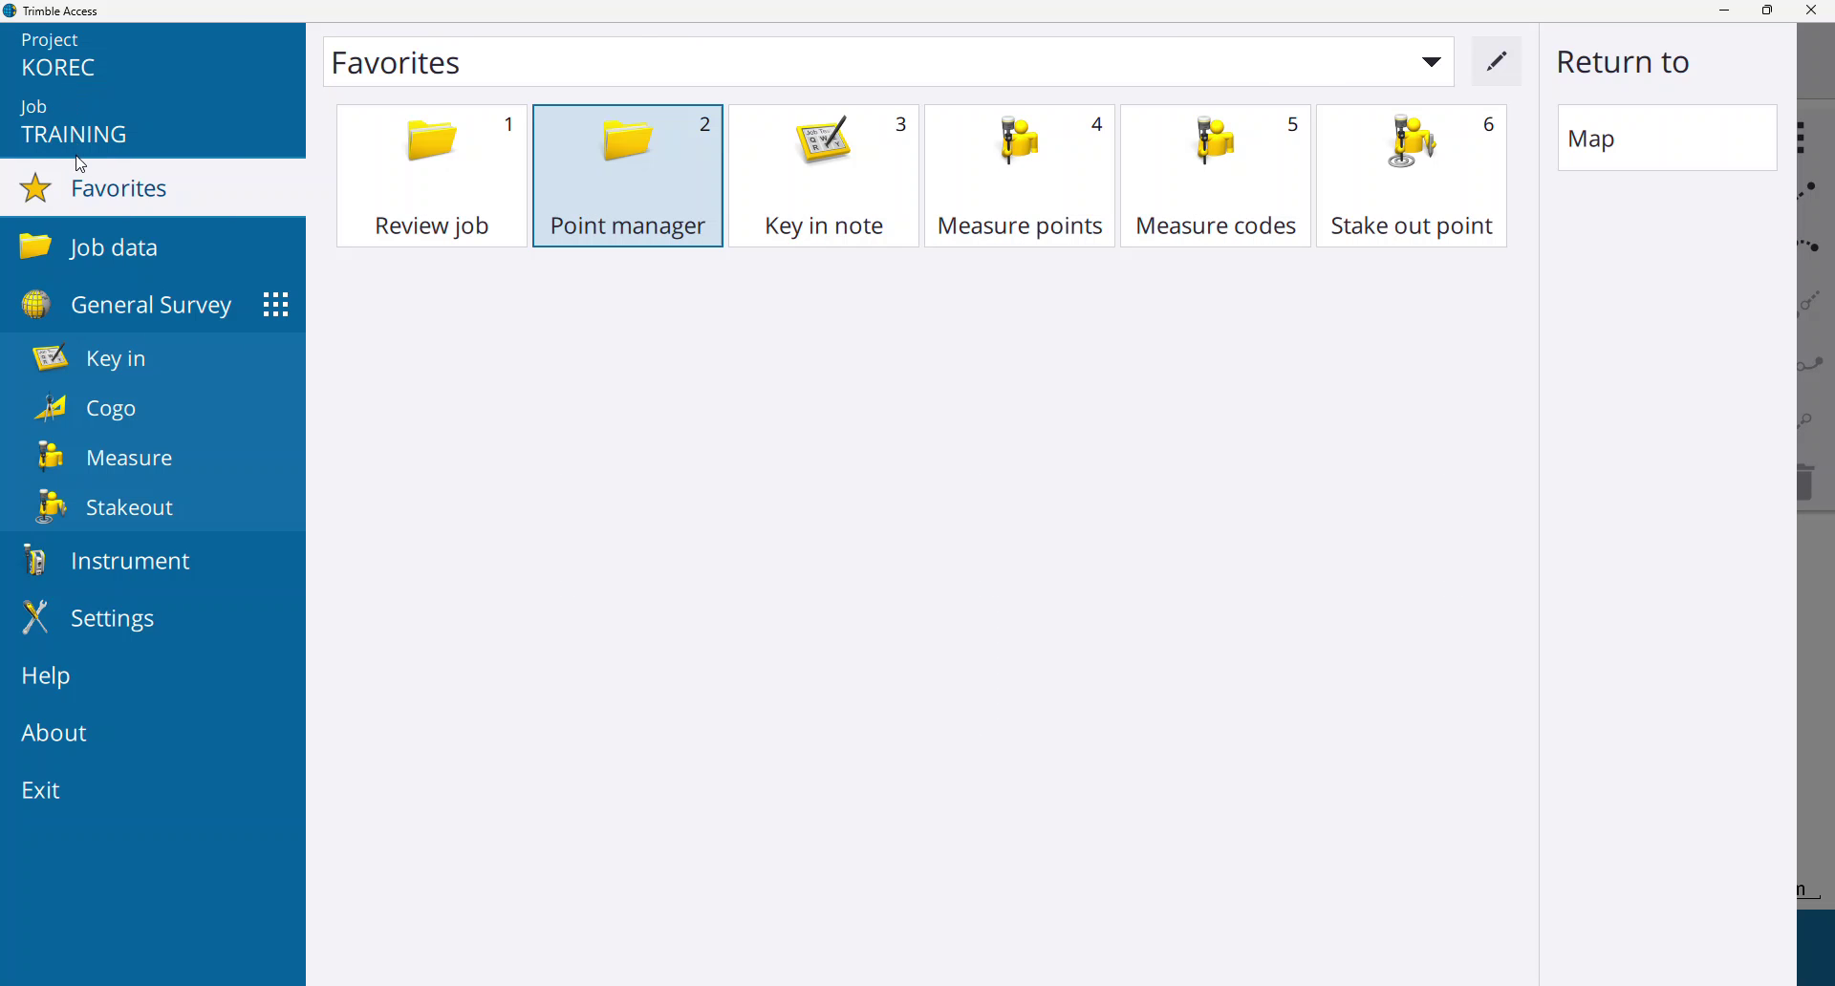
click(79, 139)
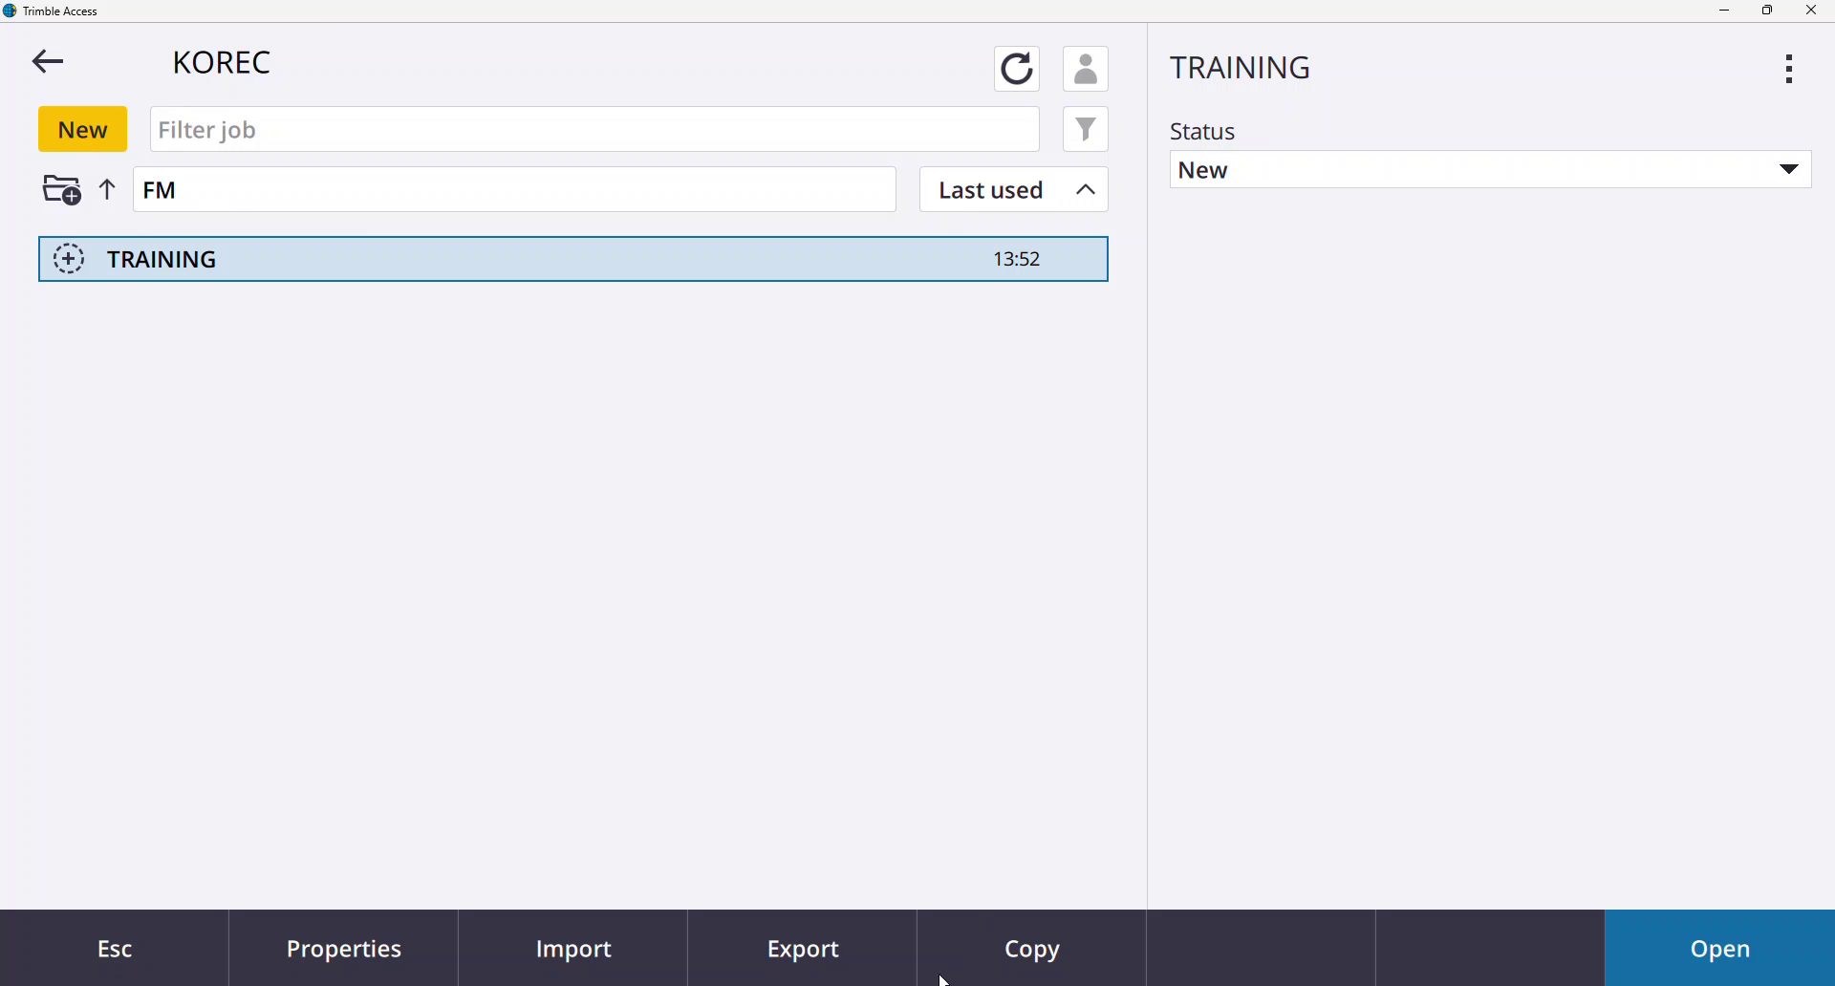
click(856, 977)
click(581, 181)
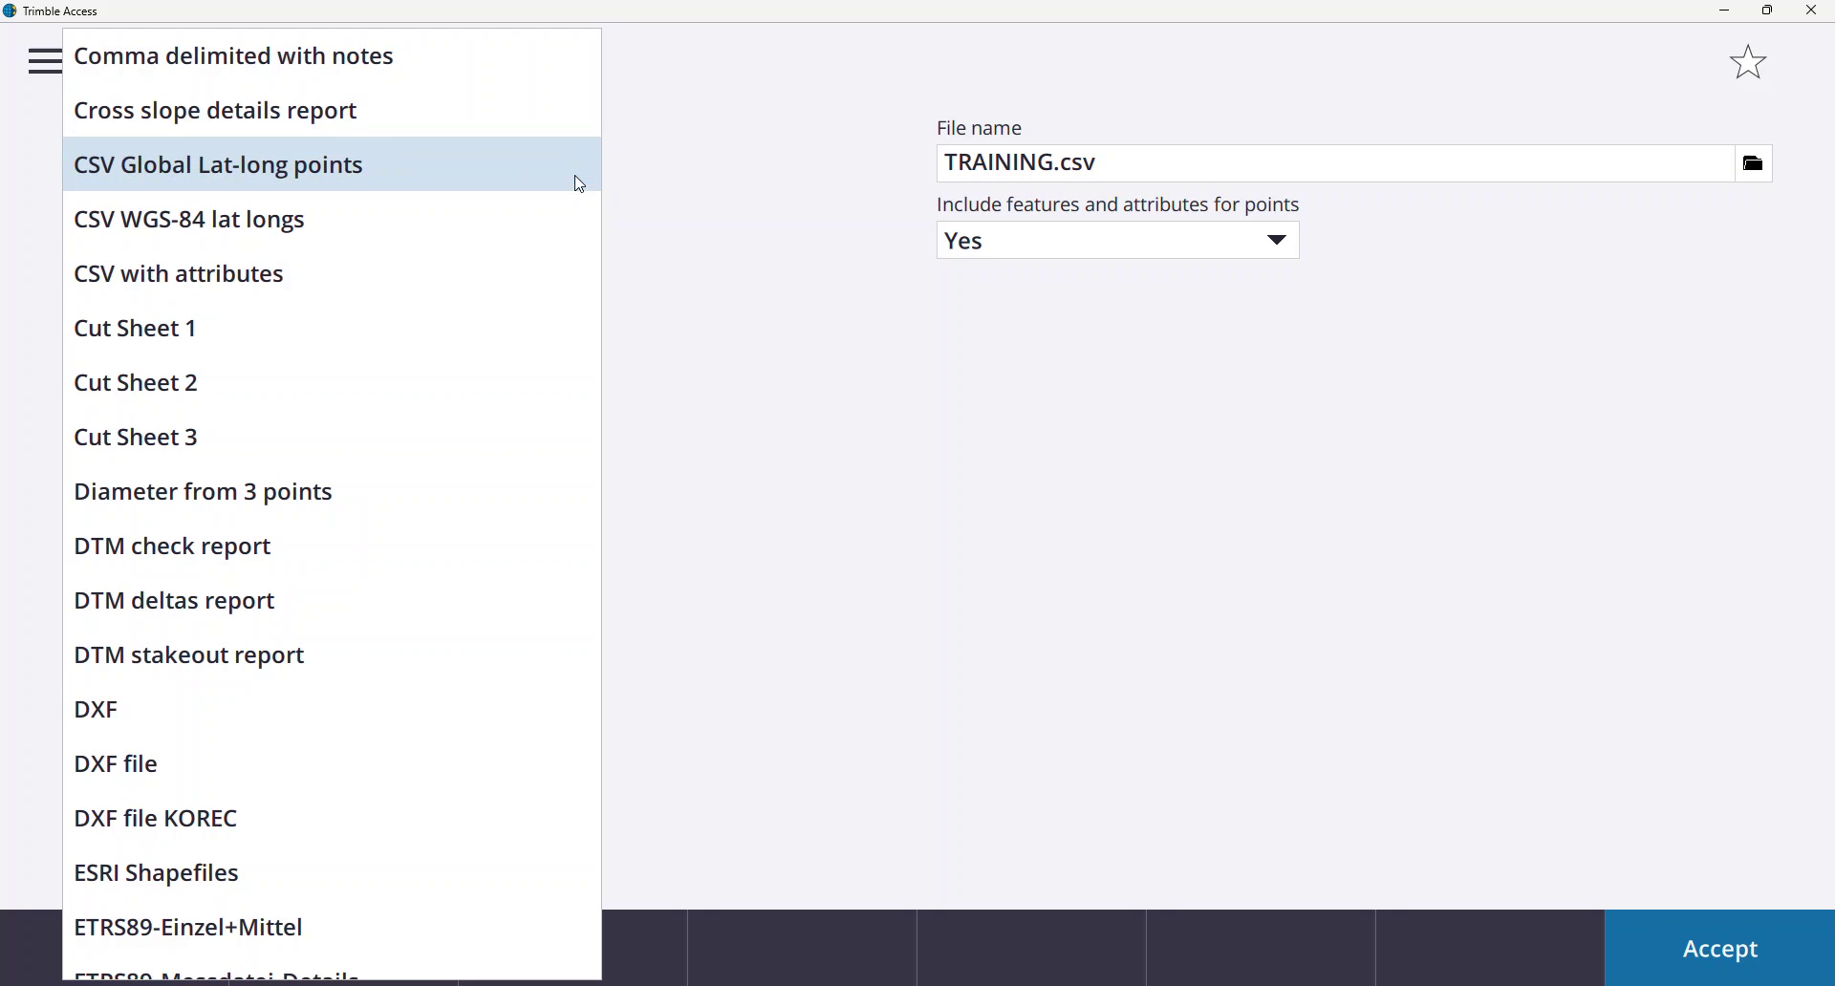
scroll(573, 175, down, 10)
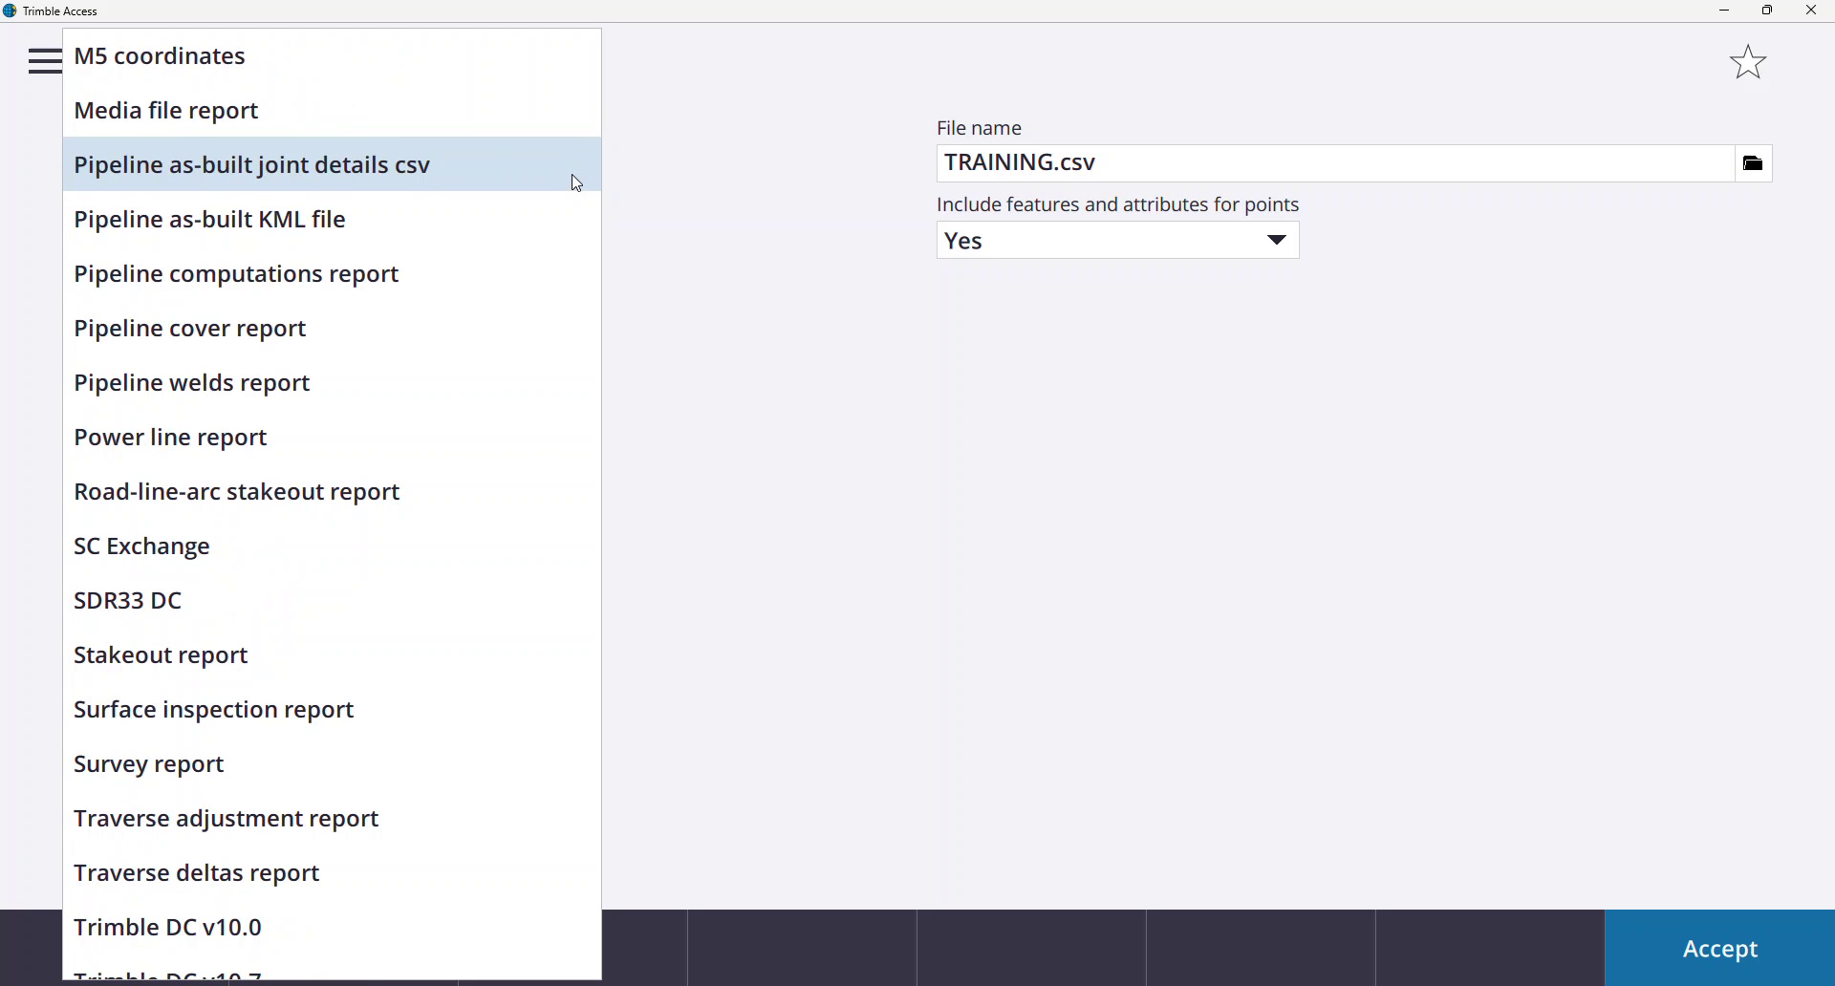
click(472, 118)
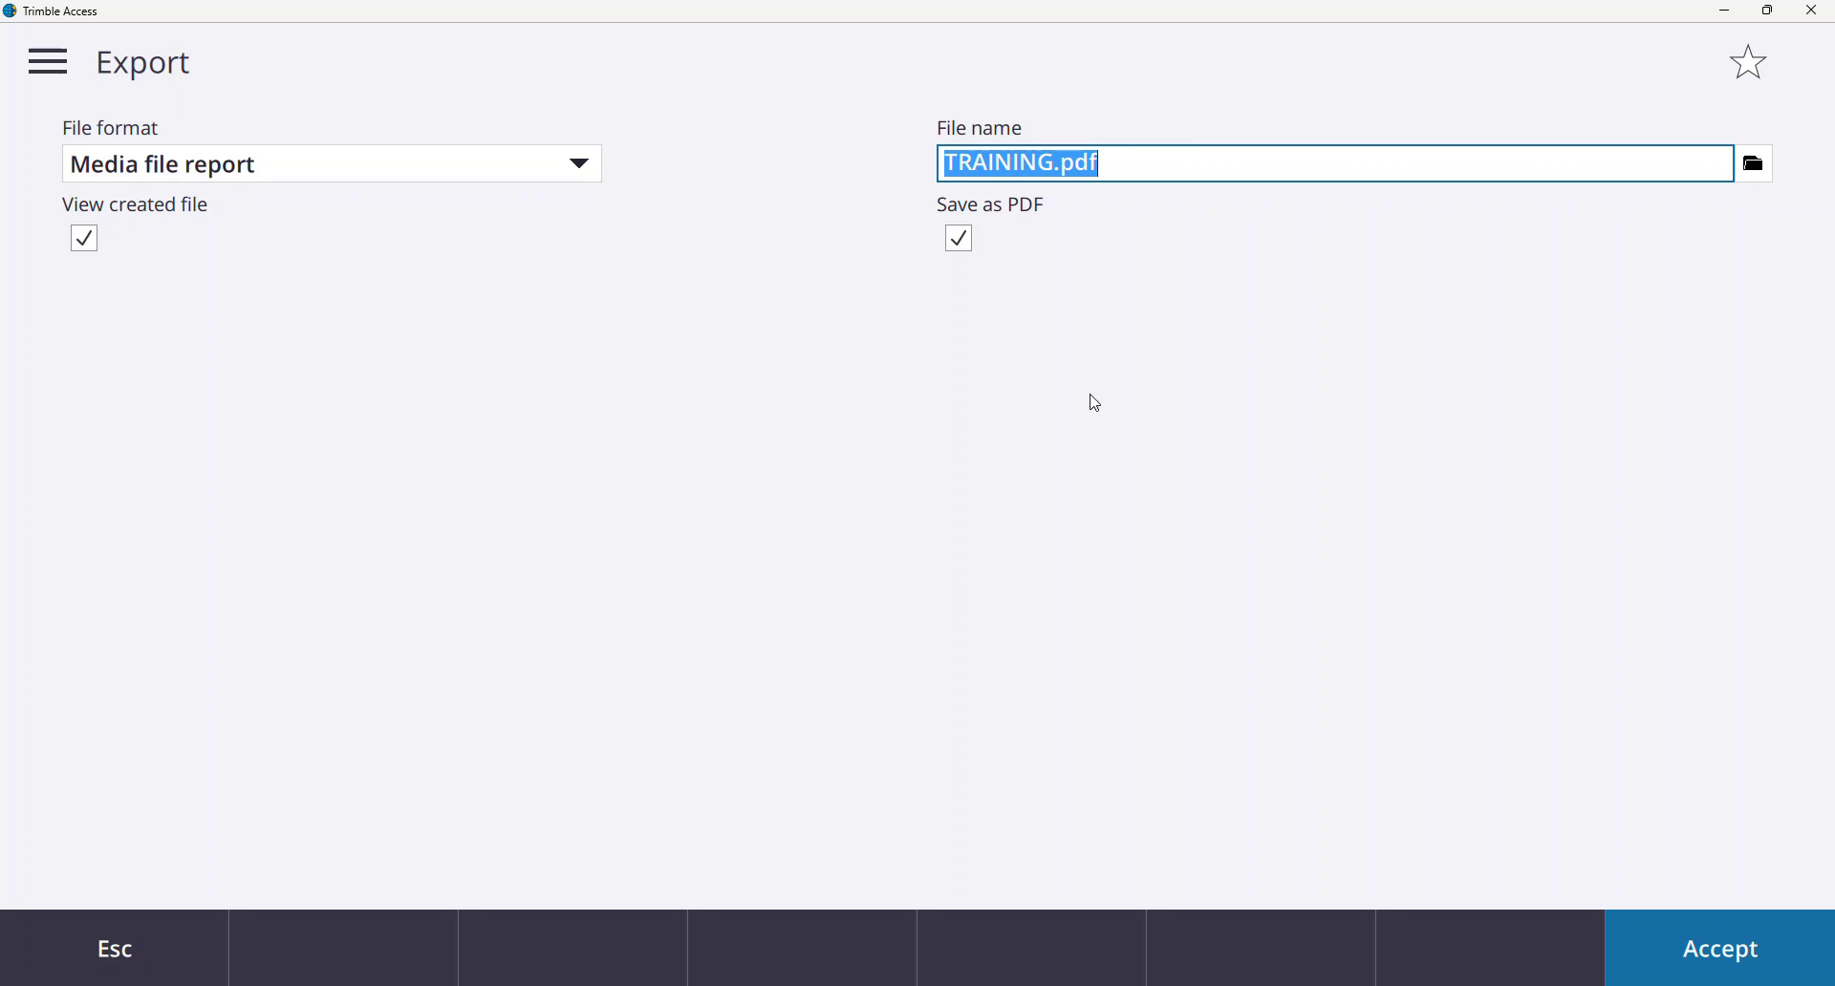
click(1667, 967)
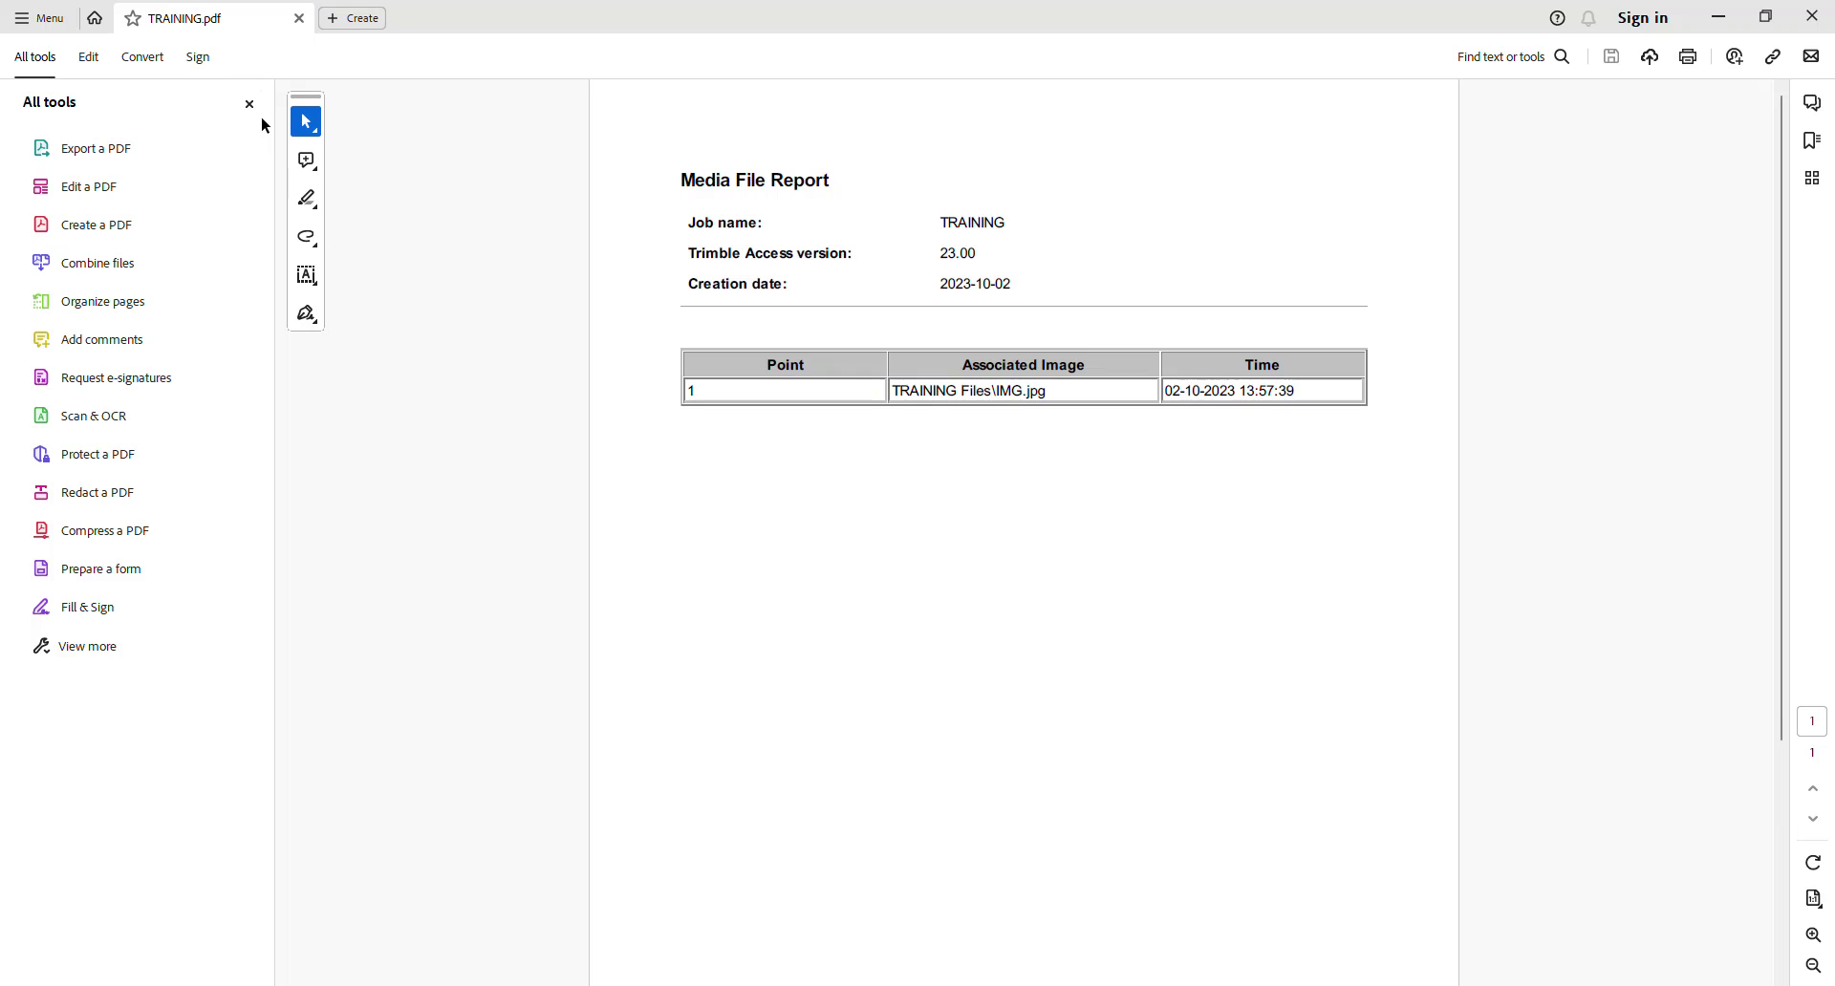
click(249, 105)
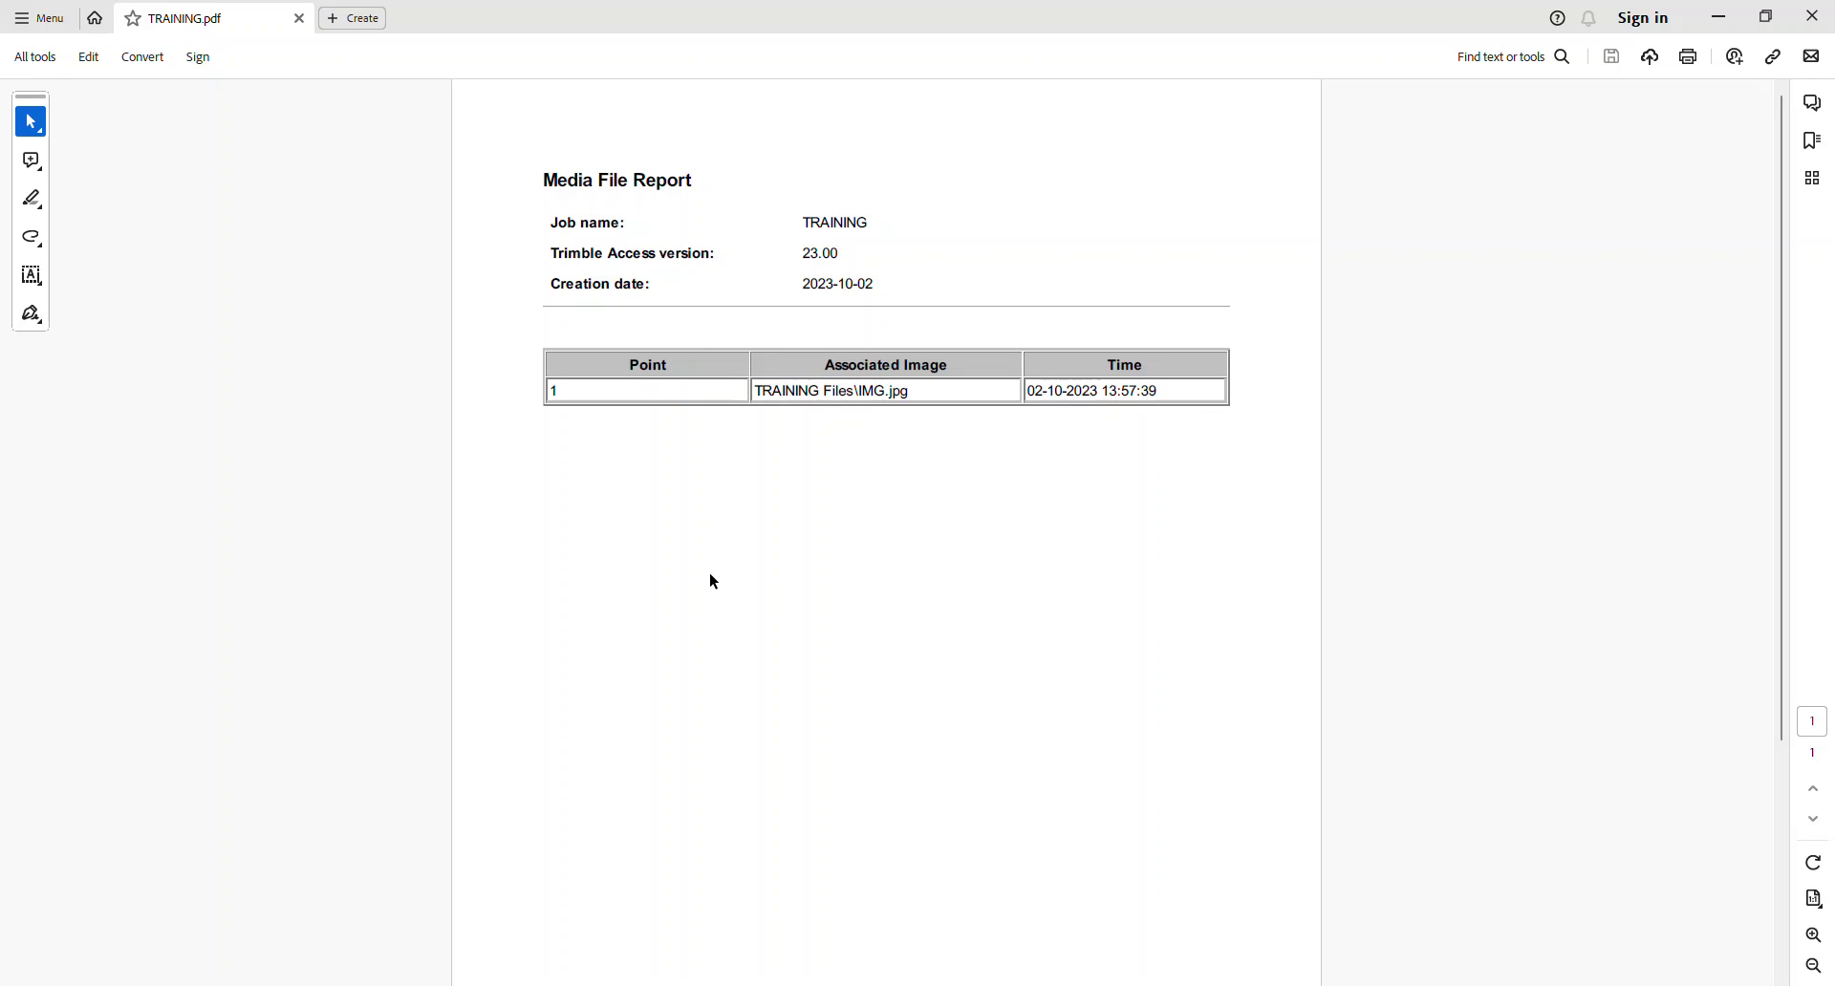
Step: Close the TRAINING.pdf report in Acrobat after reviewing point 1 and its image
click(1814, 16)
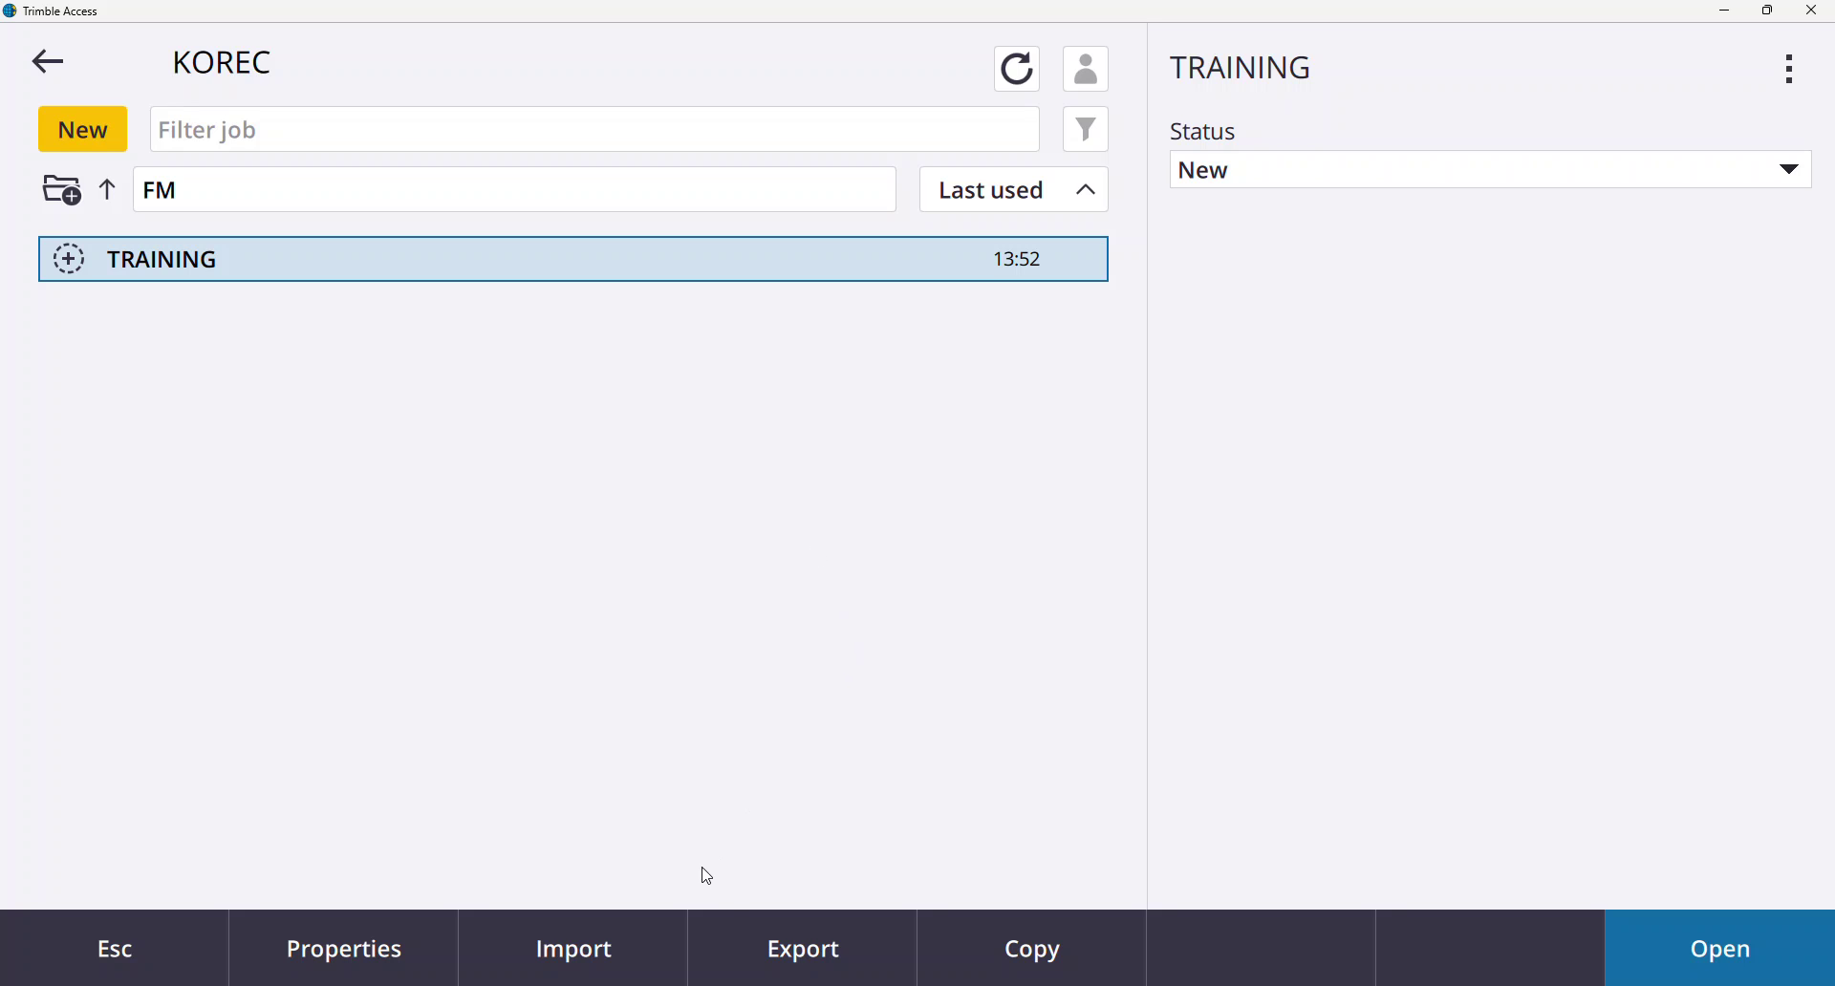
Step: Export the TRAINING job again using the Comma delimited with notes format to TRAINING.csv
click(776, 959)
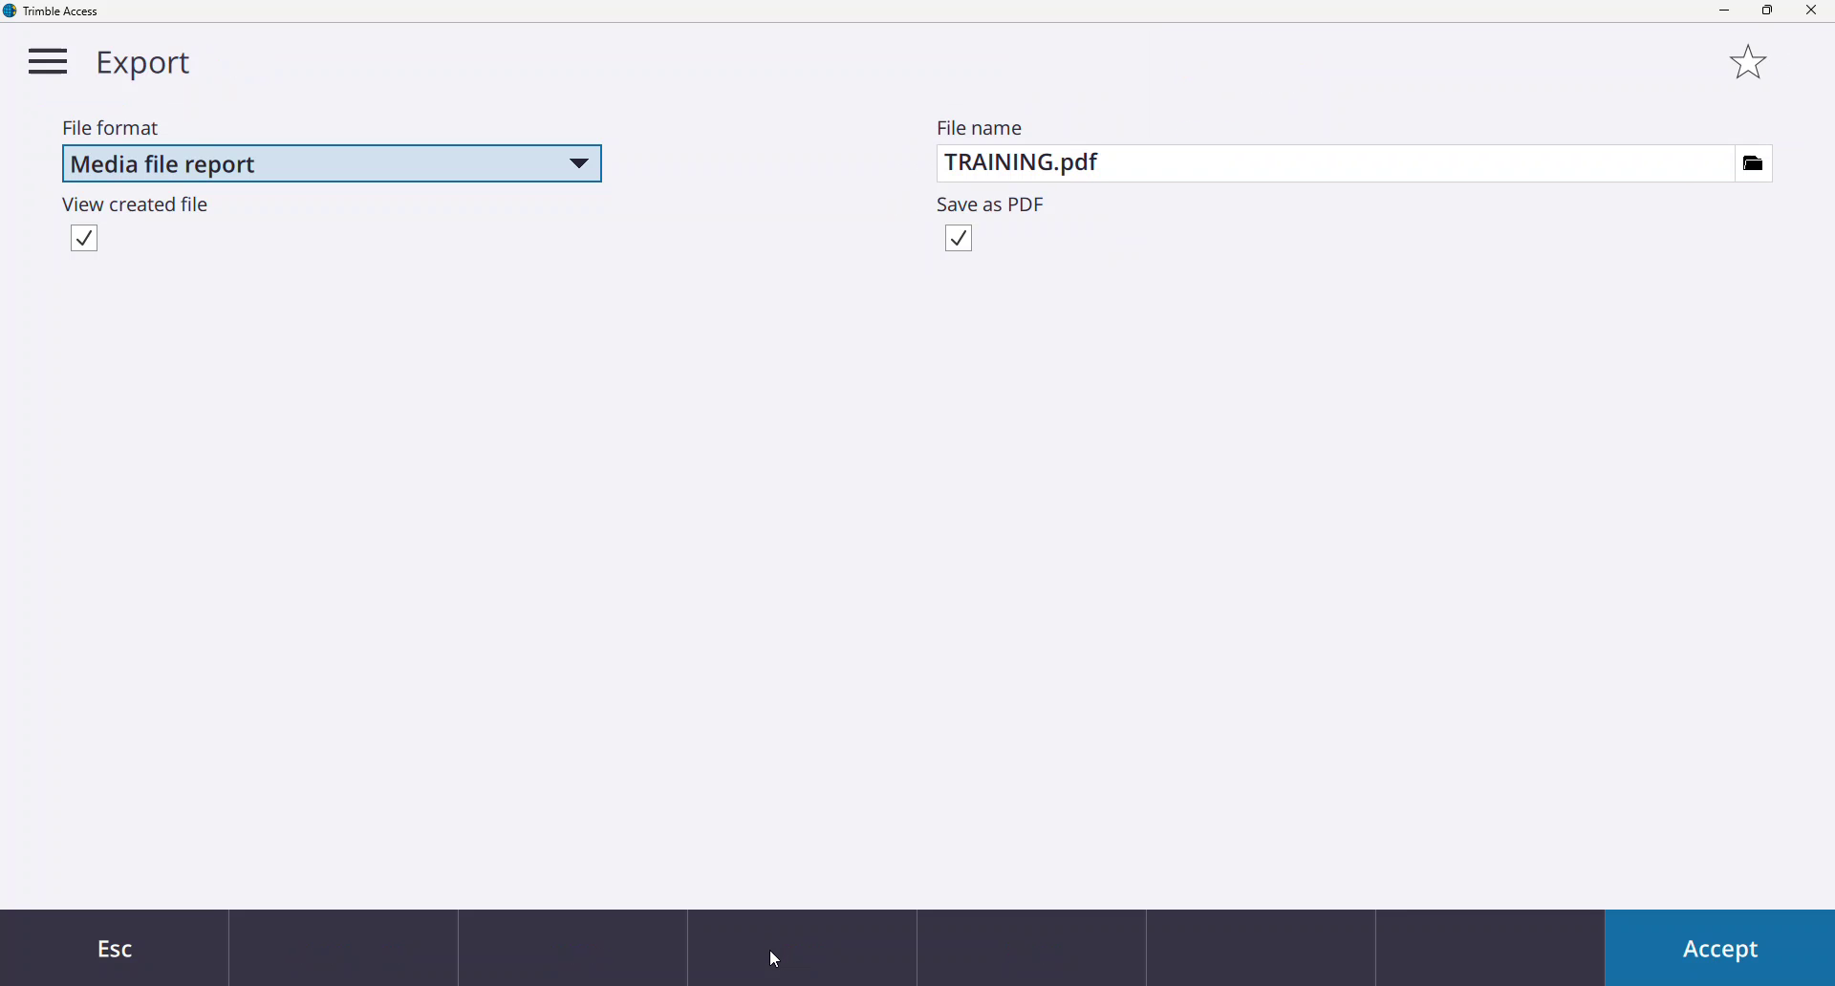
click(579, 171)
scroll(578, 170, up, 10)
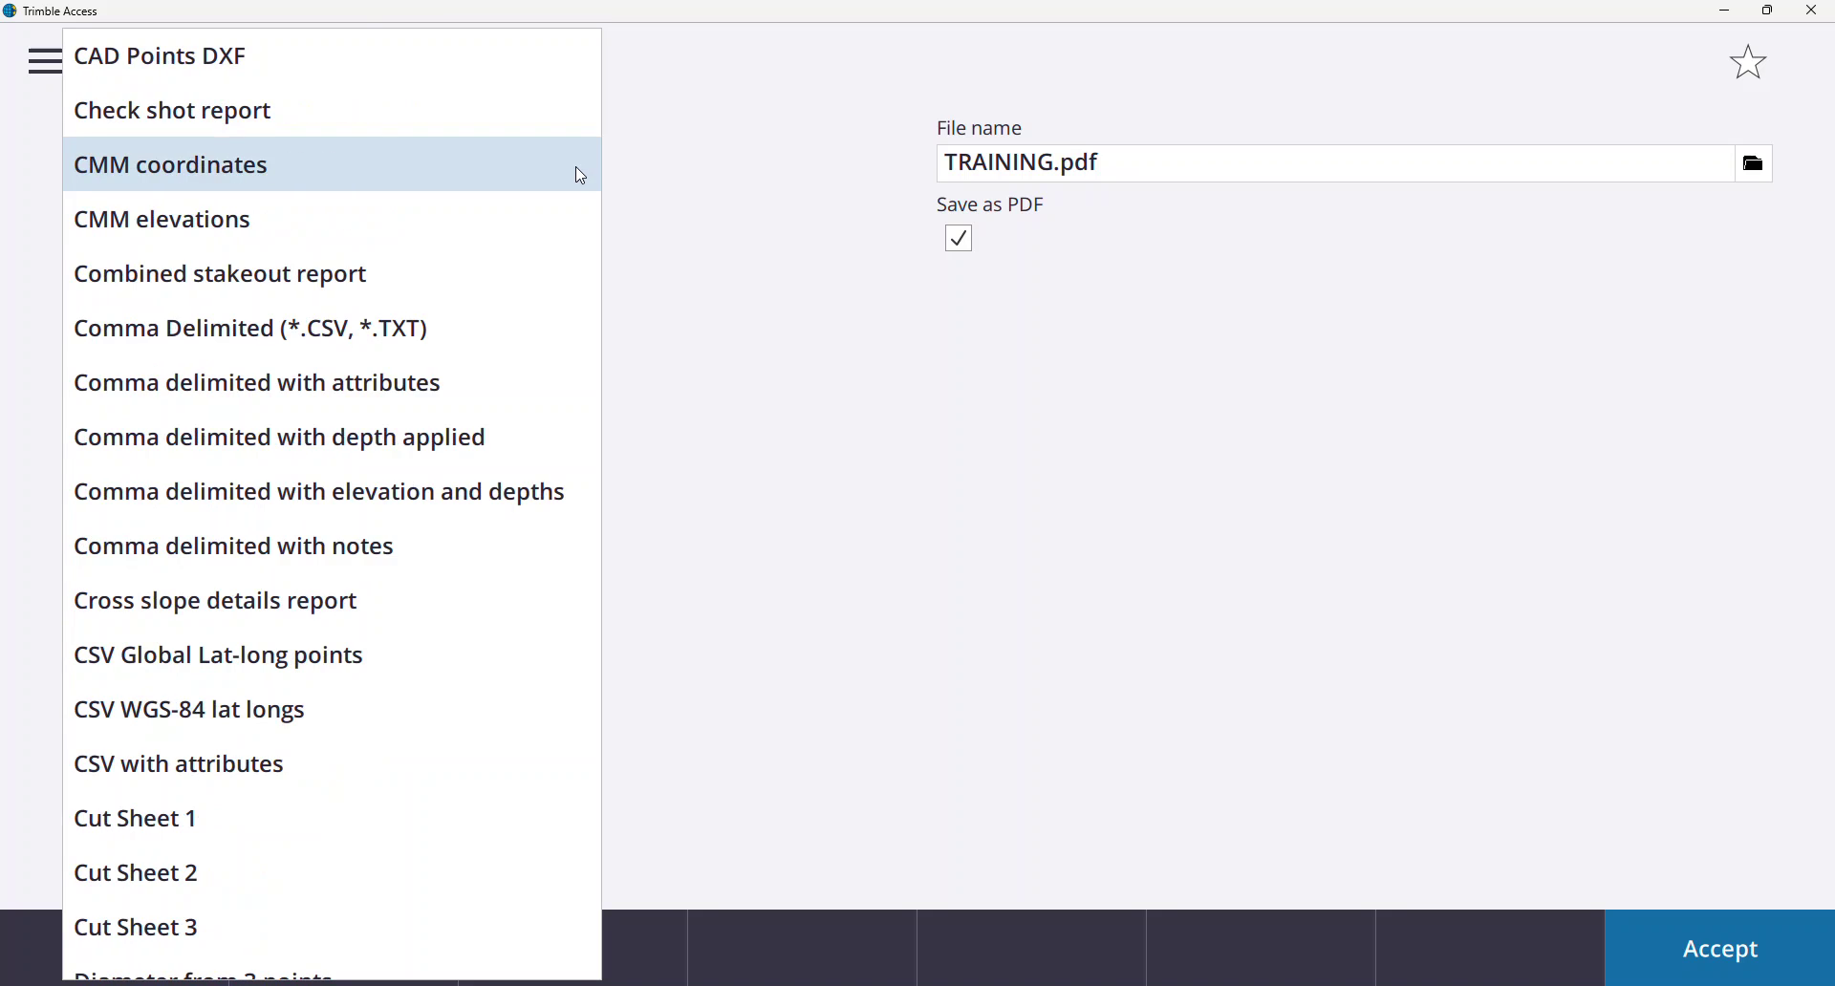
click(461, 541)
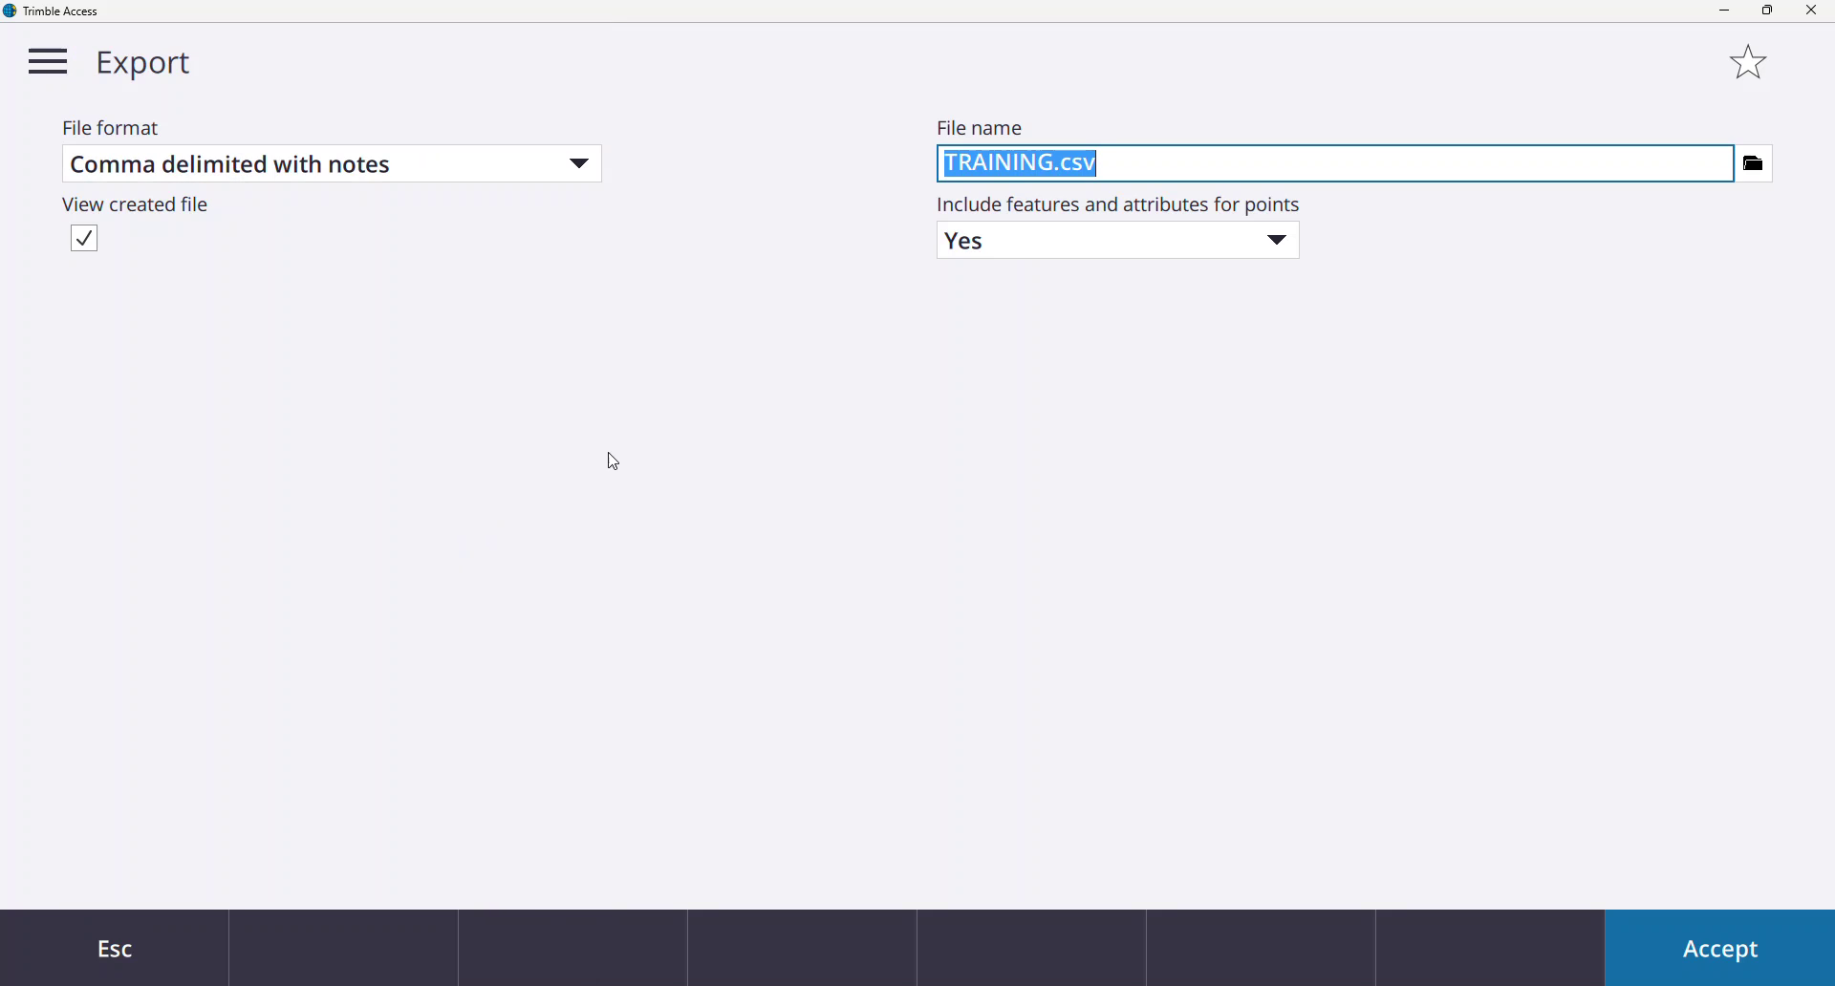
click(1697, 968)
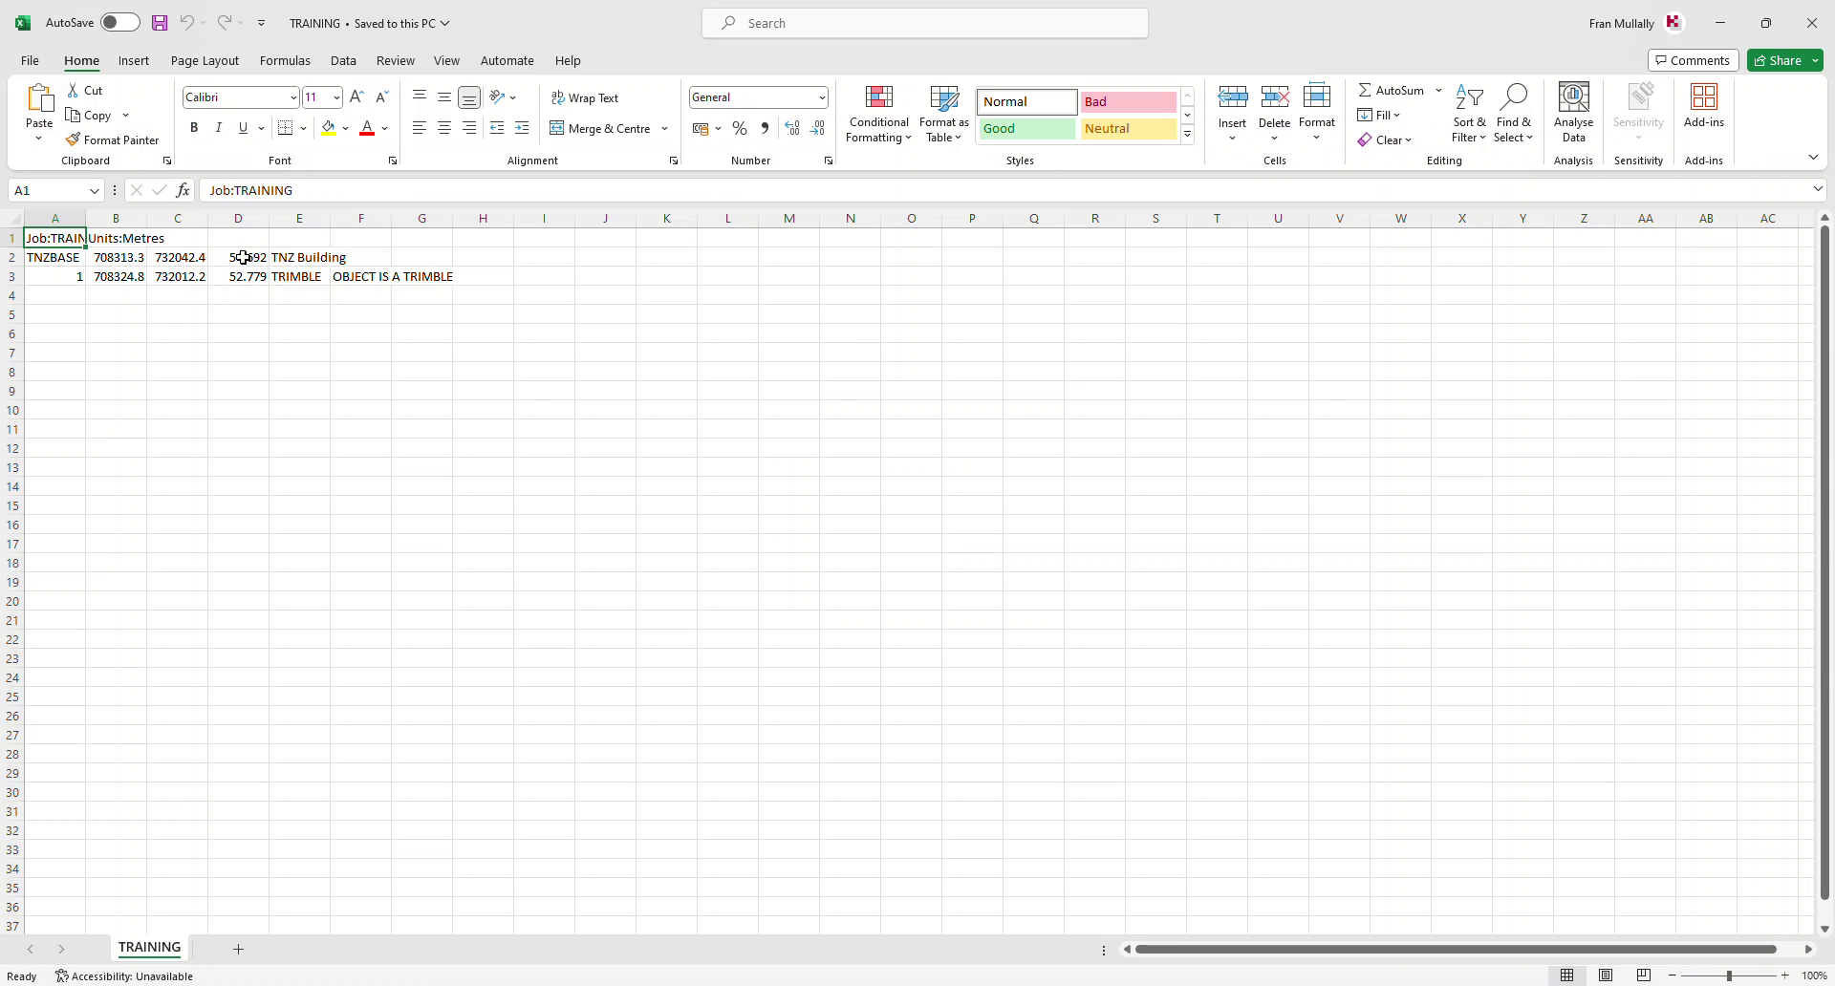
Step: Widen columns B and D to read point 1's values, then close Excel without saving
drag(158, 217, 589, 219)
click(410, 230)
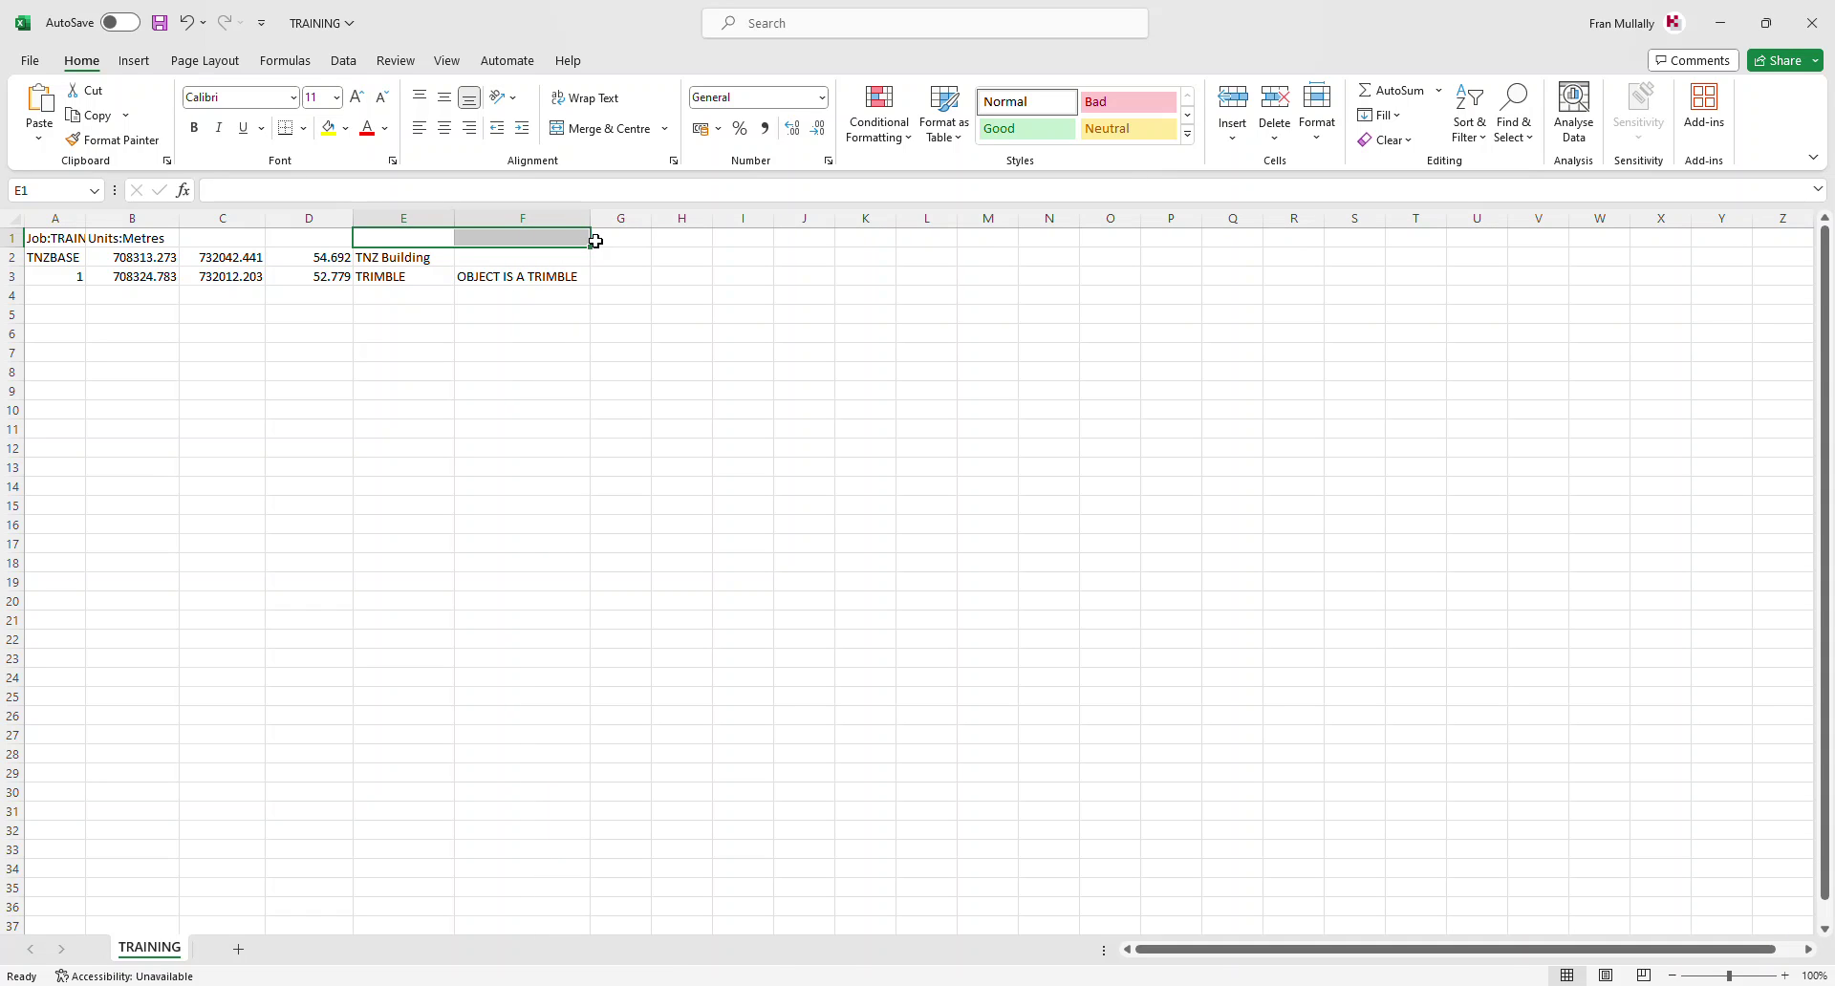
click(1813, 23)
click(957, 528)
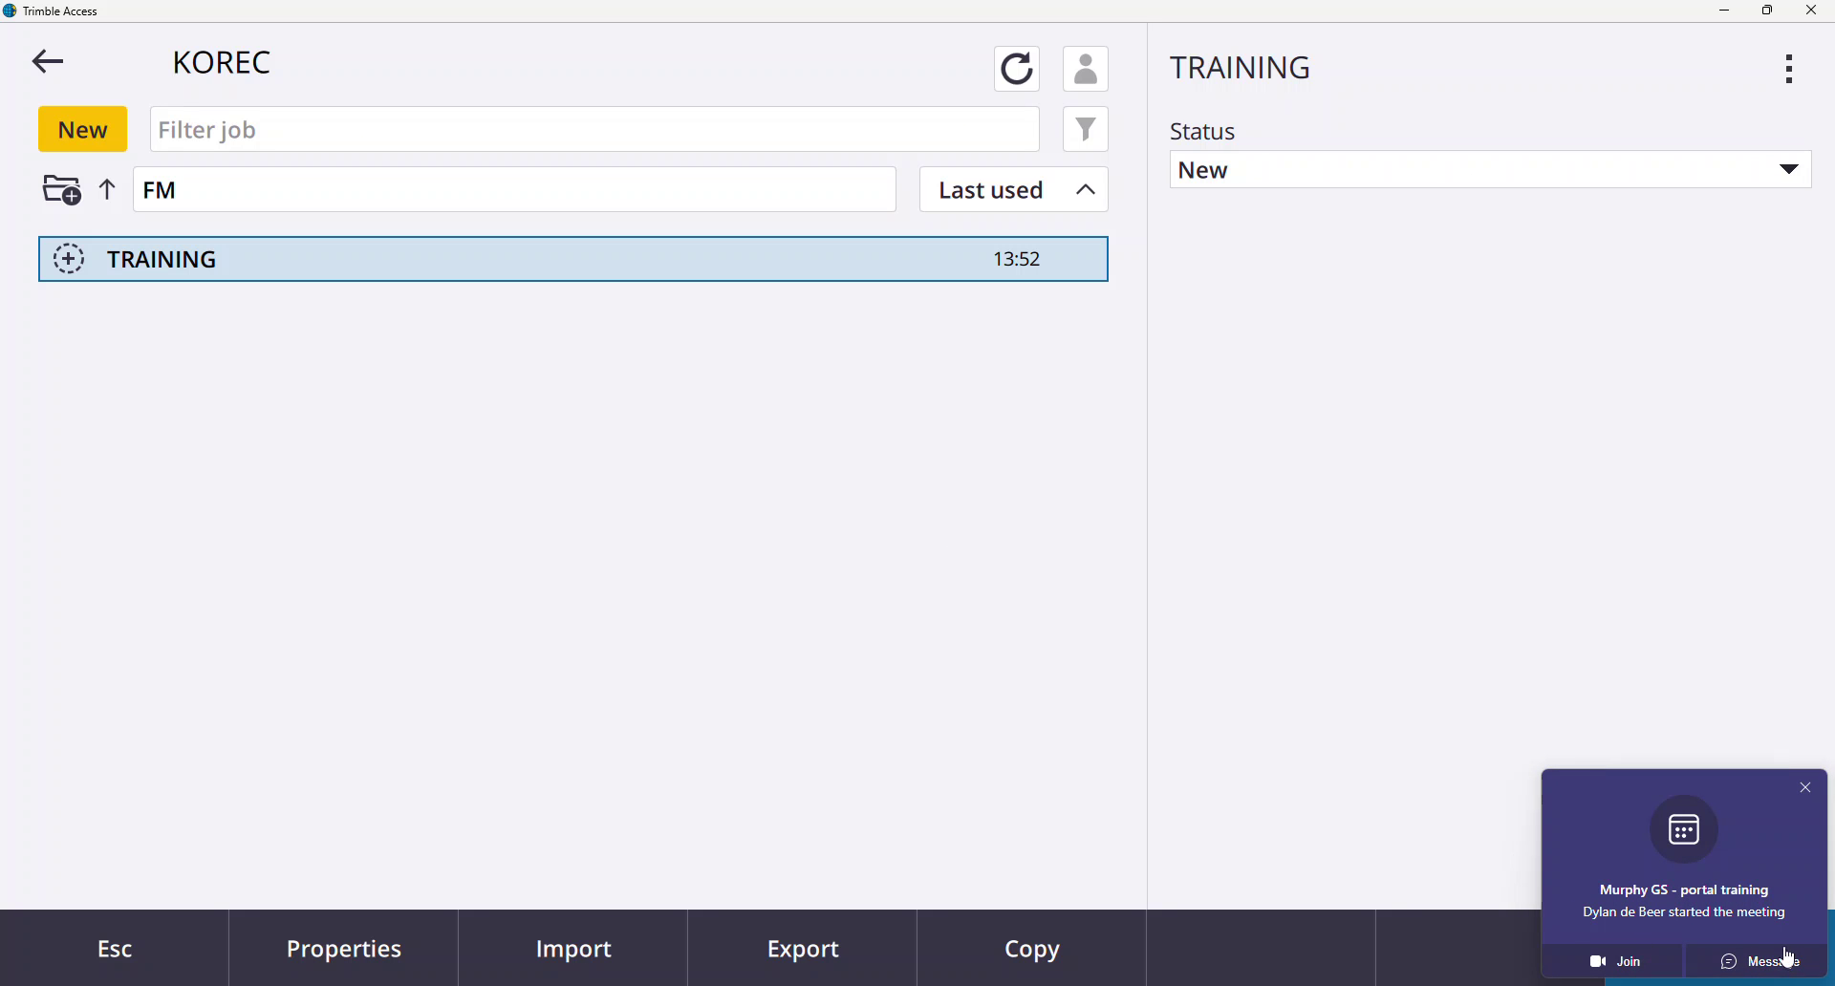
click(1806, 789)
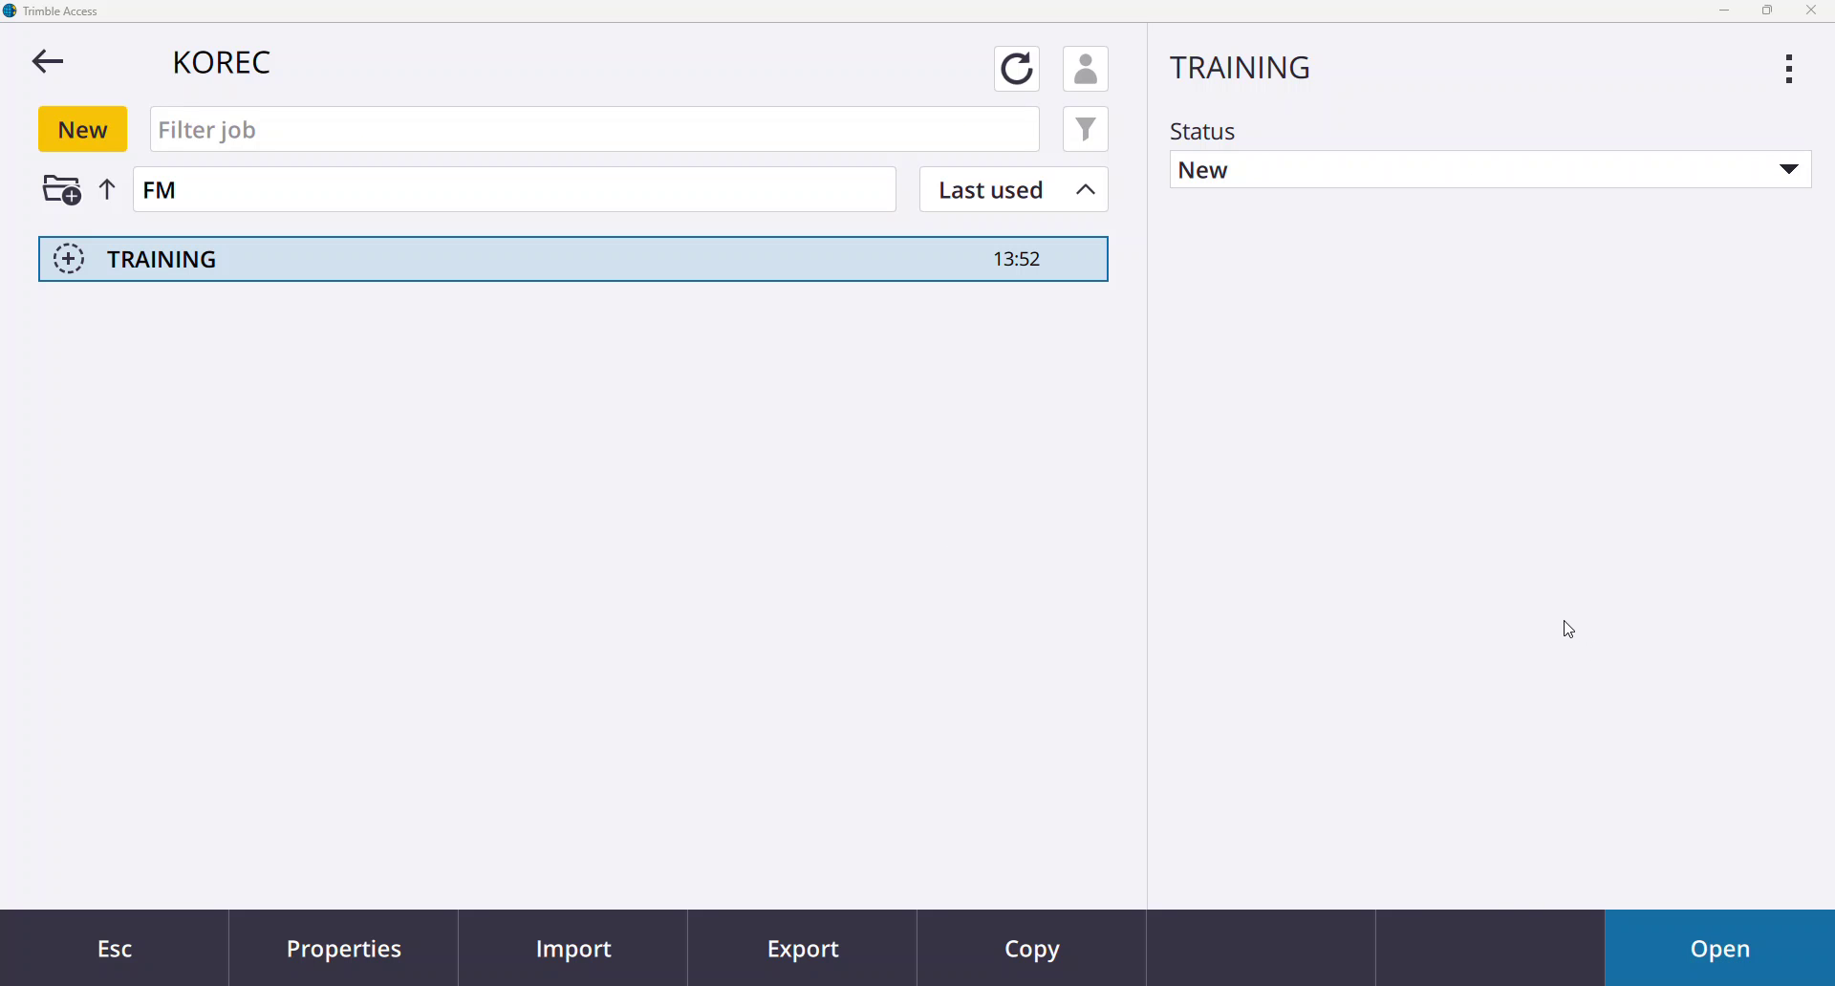